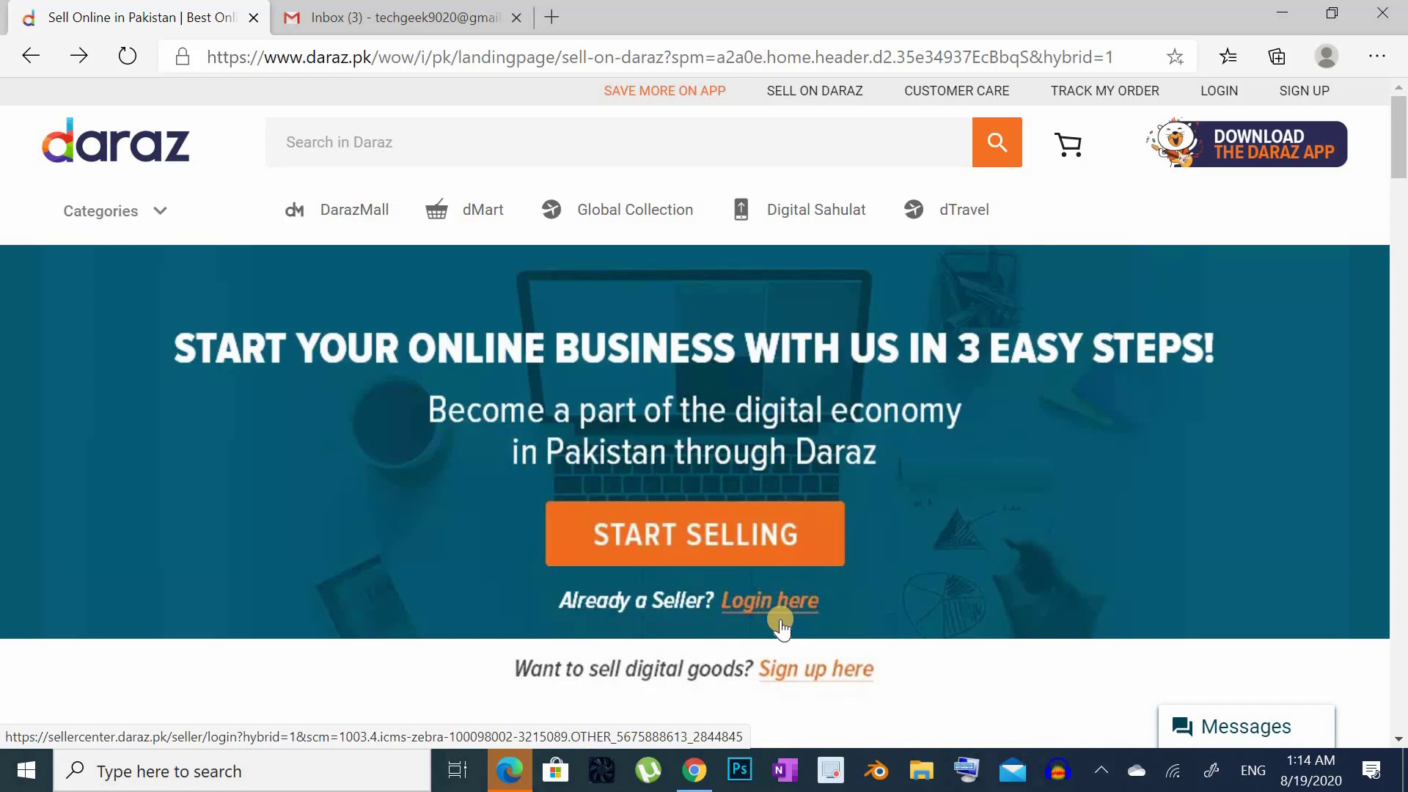
Begin seller sign-up as a Personal account in Pakistan and enter the mobile number.
{"action": "left_click", "coordinate": [687, 546]}
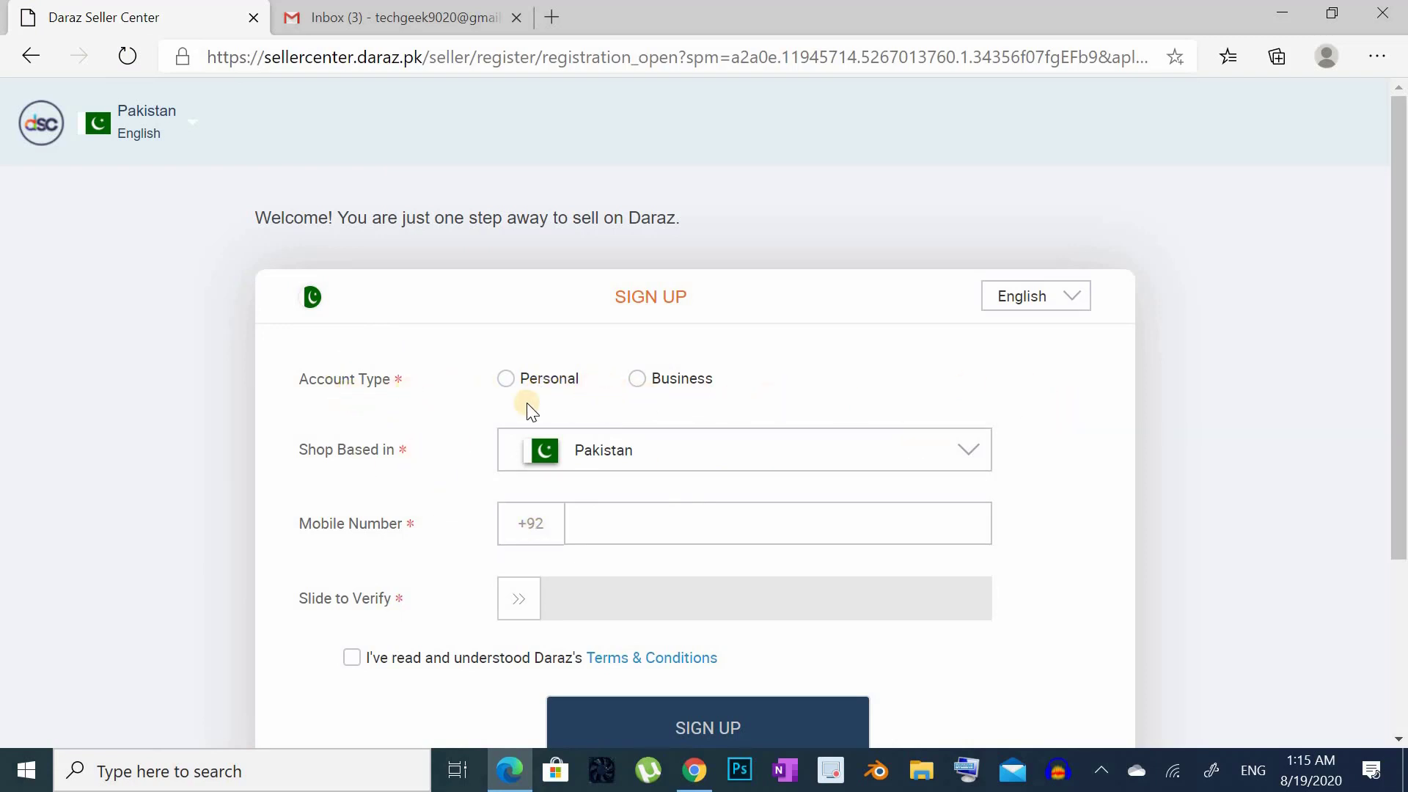
{"action": "left_click", "coordinate": [506, 379]}
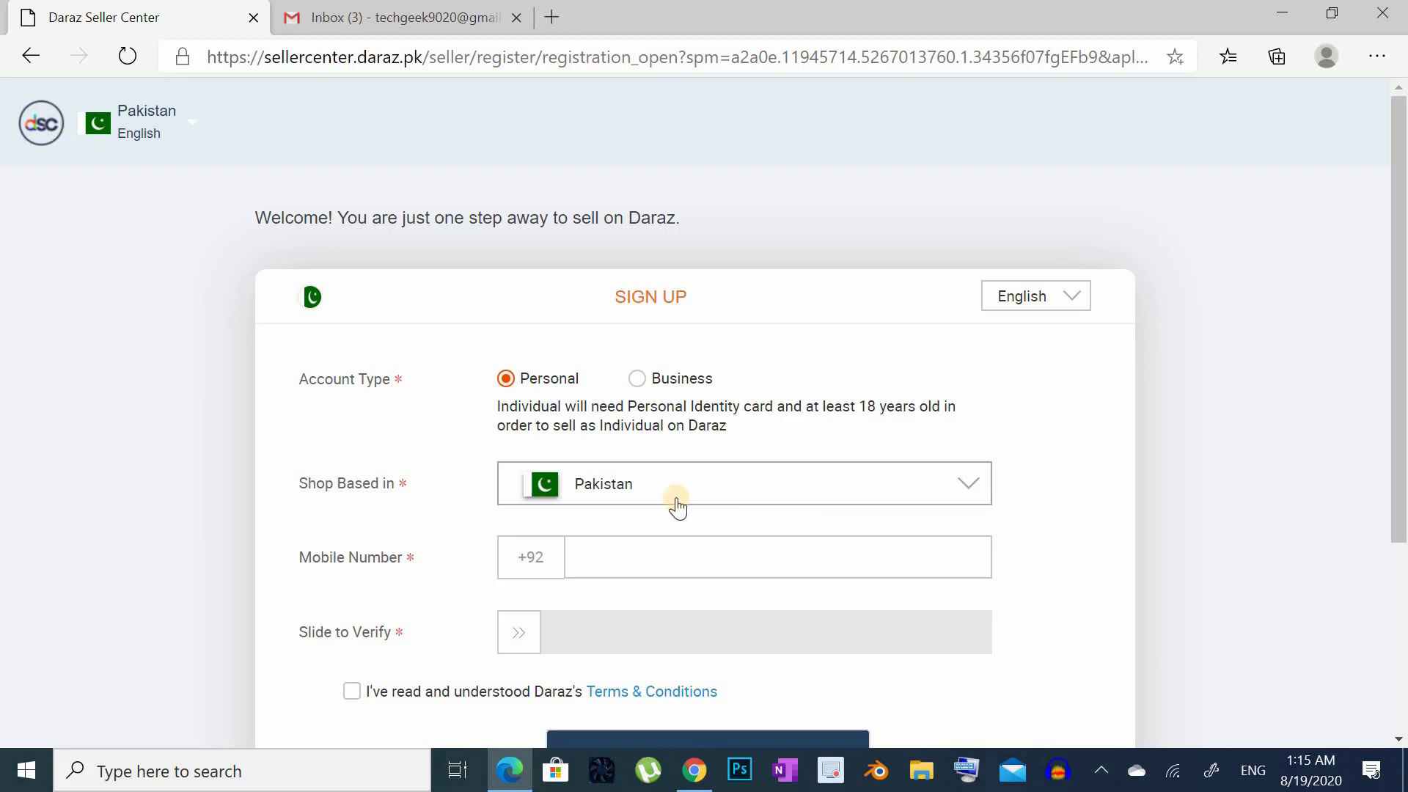
{"action": "left_click", "coordinate": [678, 559]}
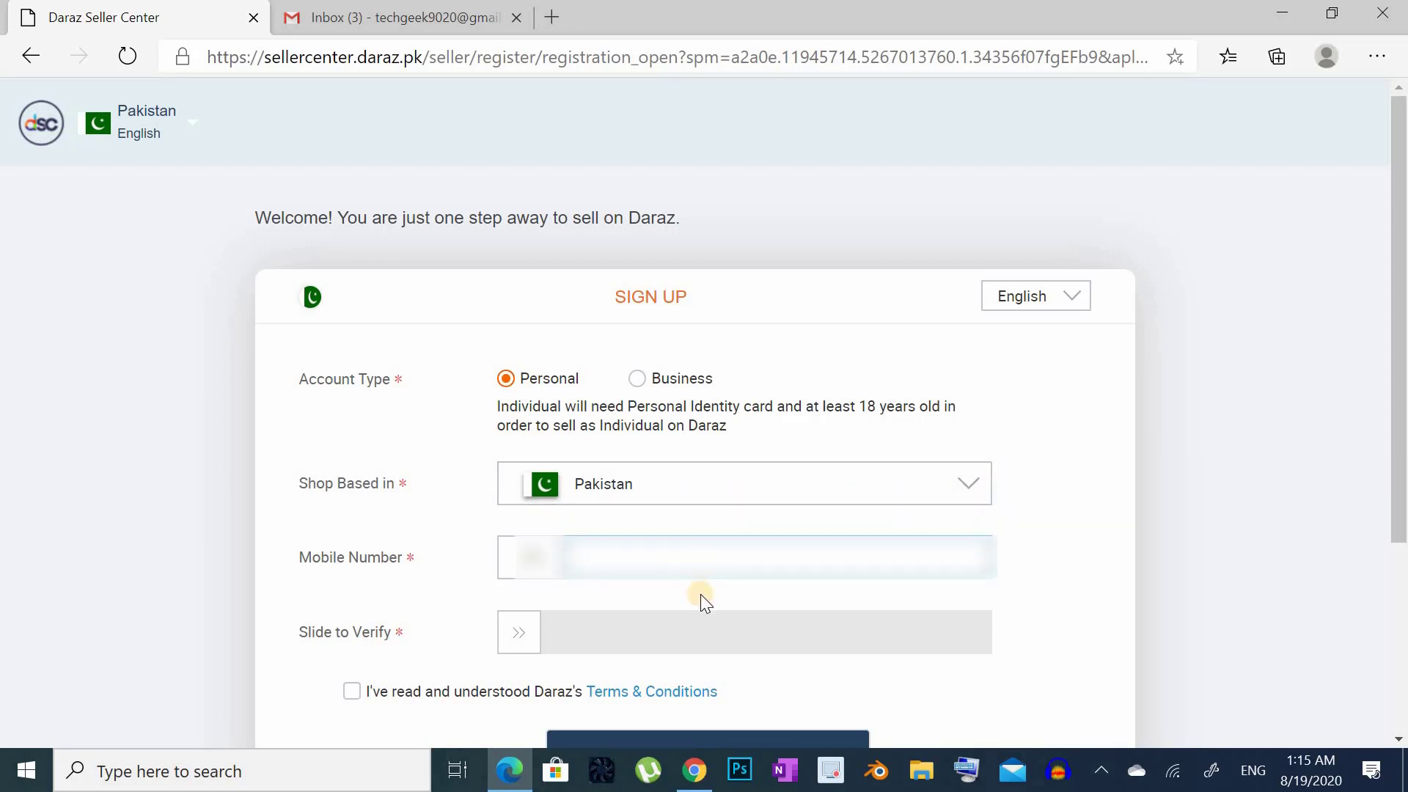
{"action": "type", "text": "030"}
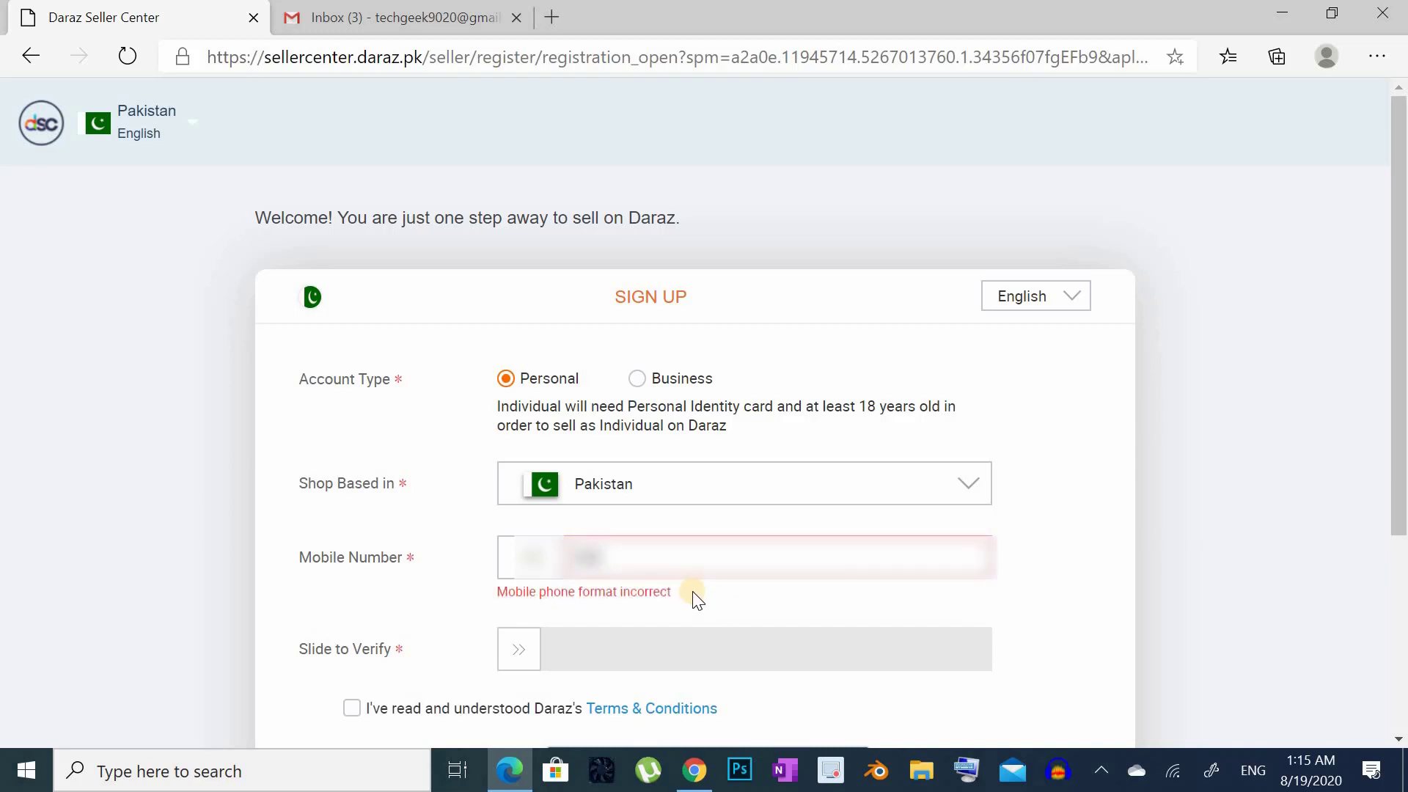
{"action": "type", "text": "012345"}
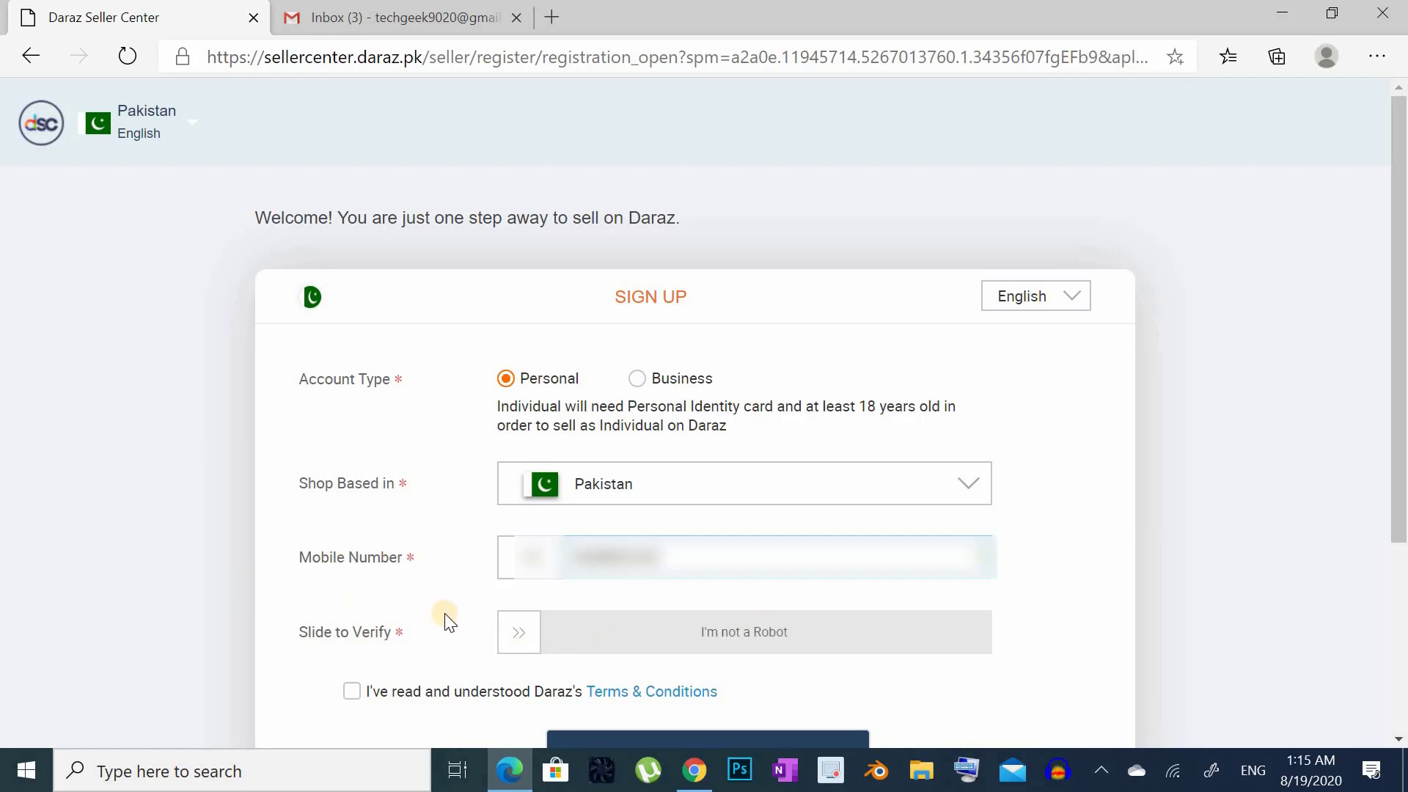
Pass the slide check and enter the SMS verification code sent to the phone.
{"action": "left_click_drag", "start_coordinate": [519, 632], "coordinate": [1059, 641]}
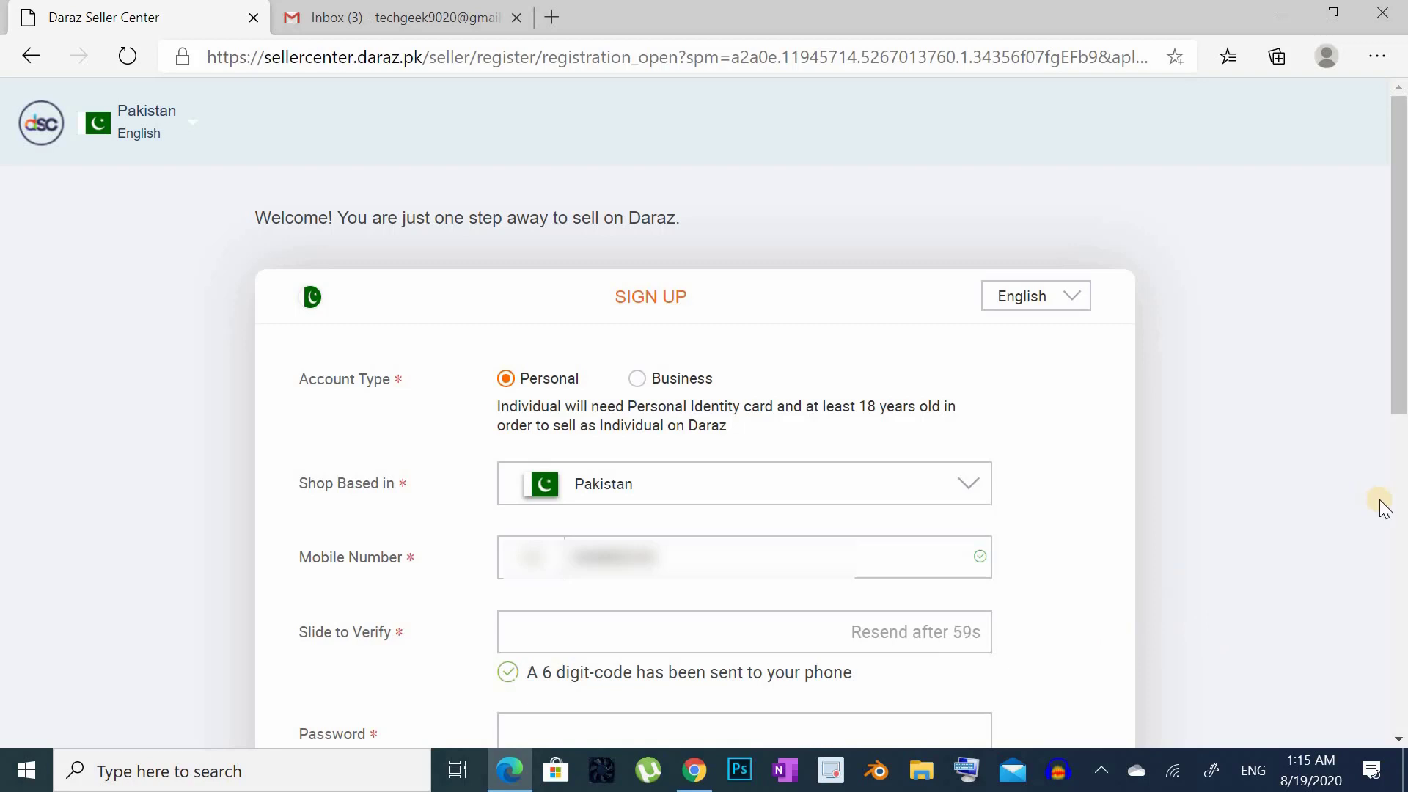
{"action": "scroll", "coordinate": [1379, 501], "scroll_direction": "down", "scroll_amount": 3}
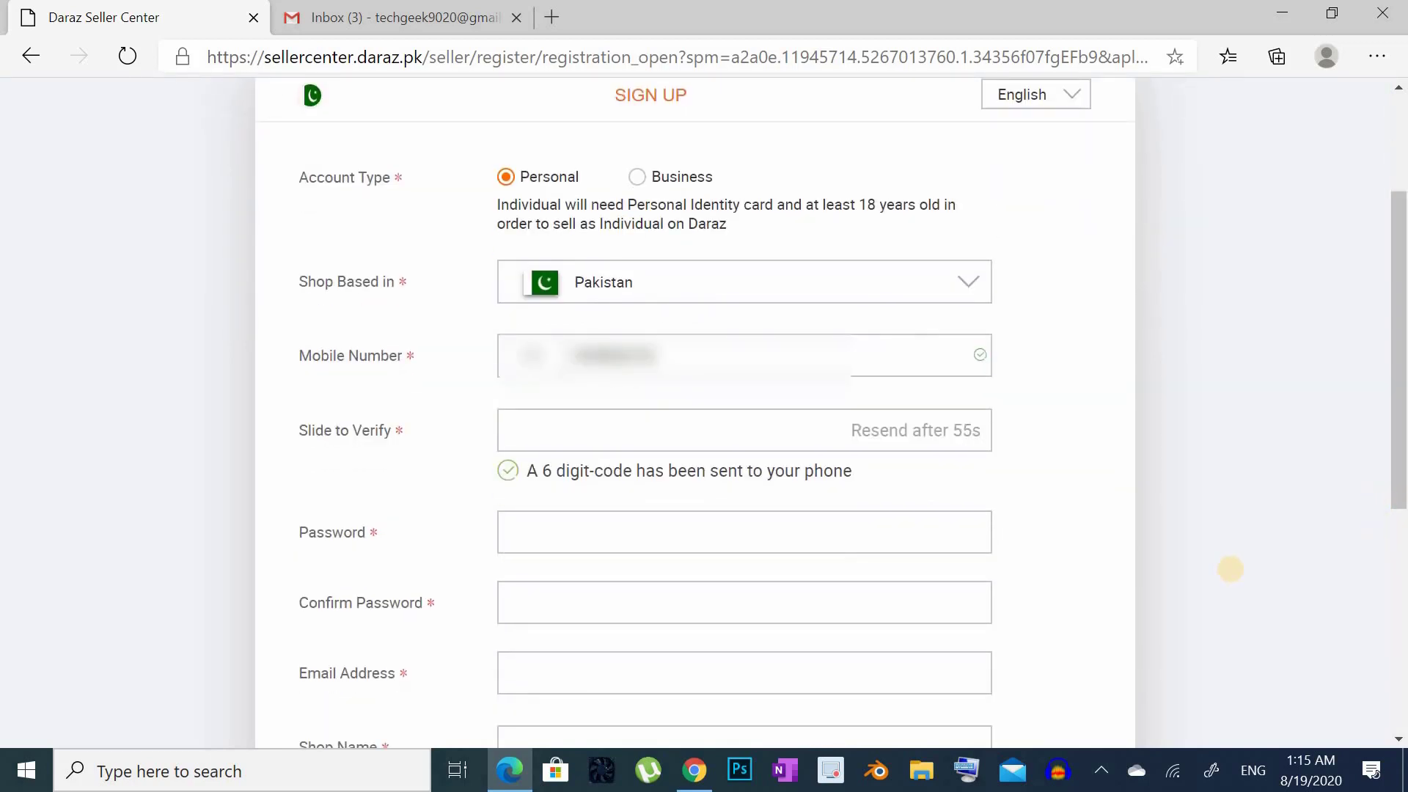
{"action": "left_click", "coordinate": [587, 446]}
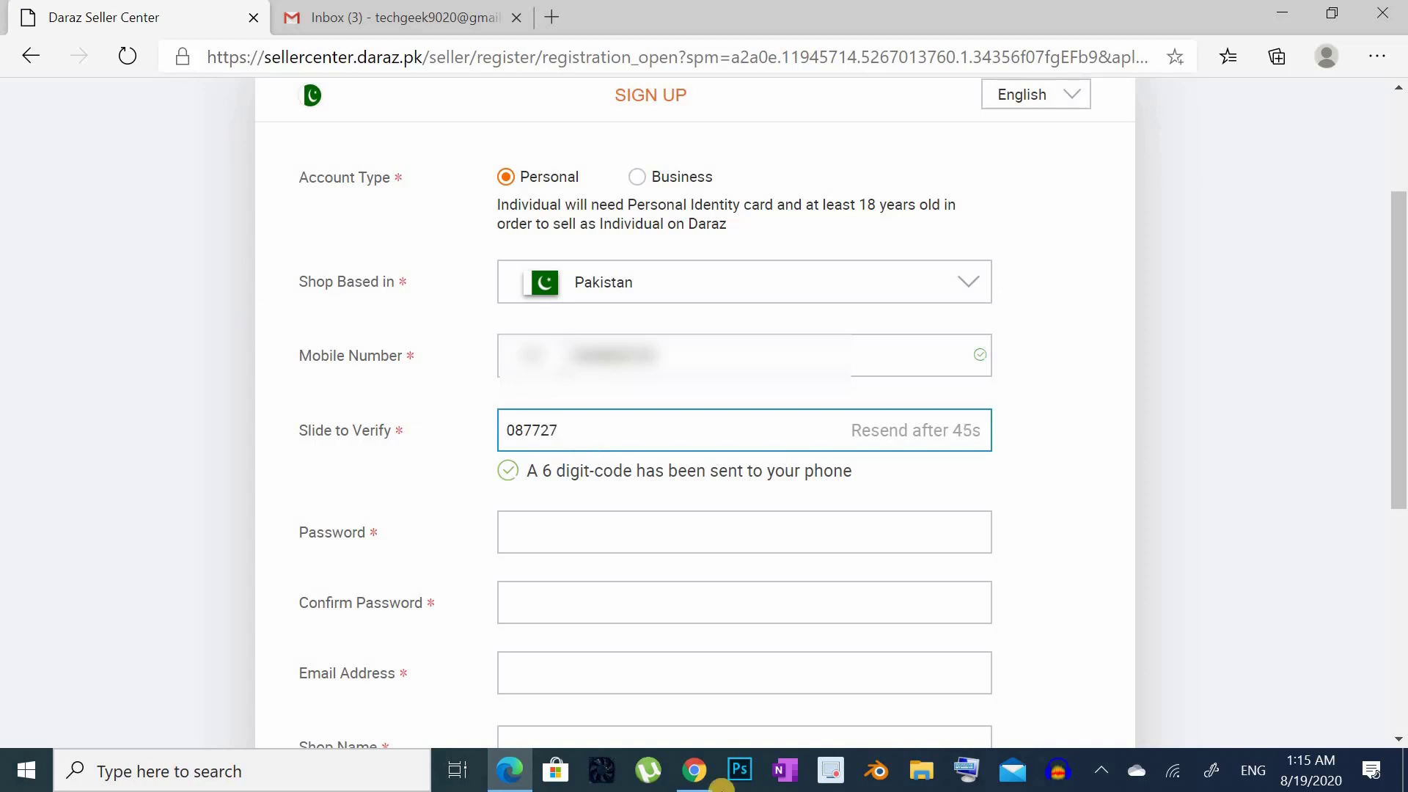
Set the account password, check it with the eye icon, and confirm it.
{"action": "left_click", "coordinate": [766, 542]}
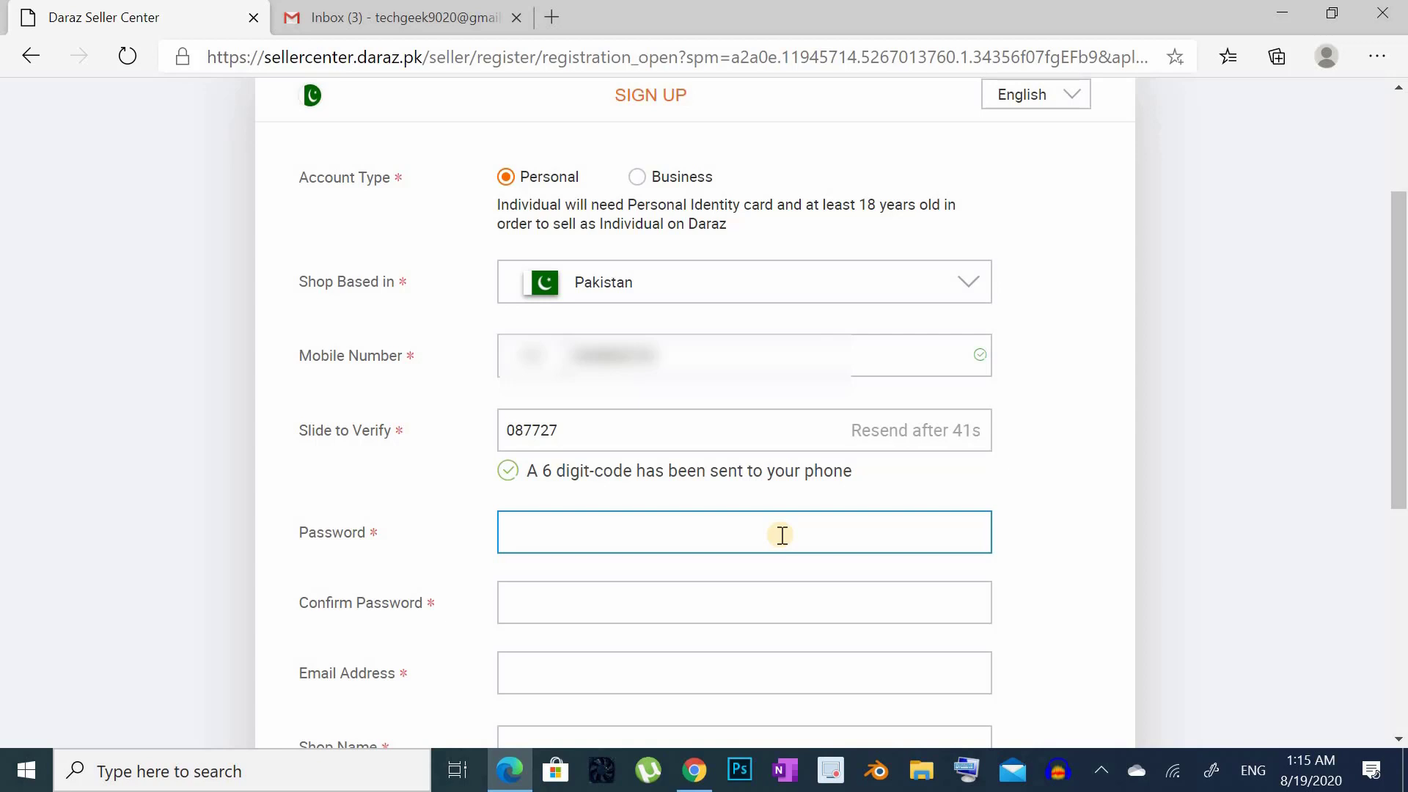
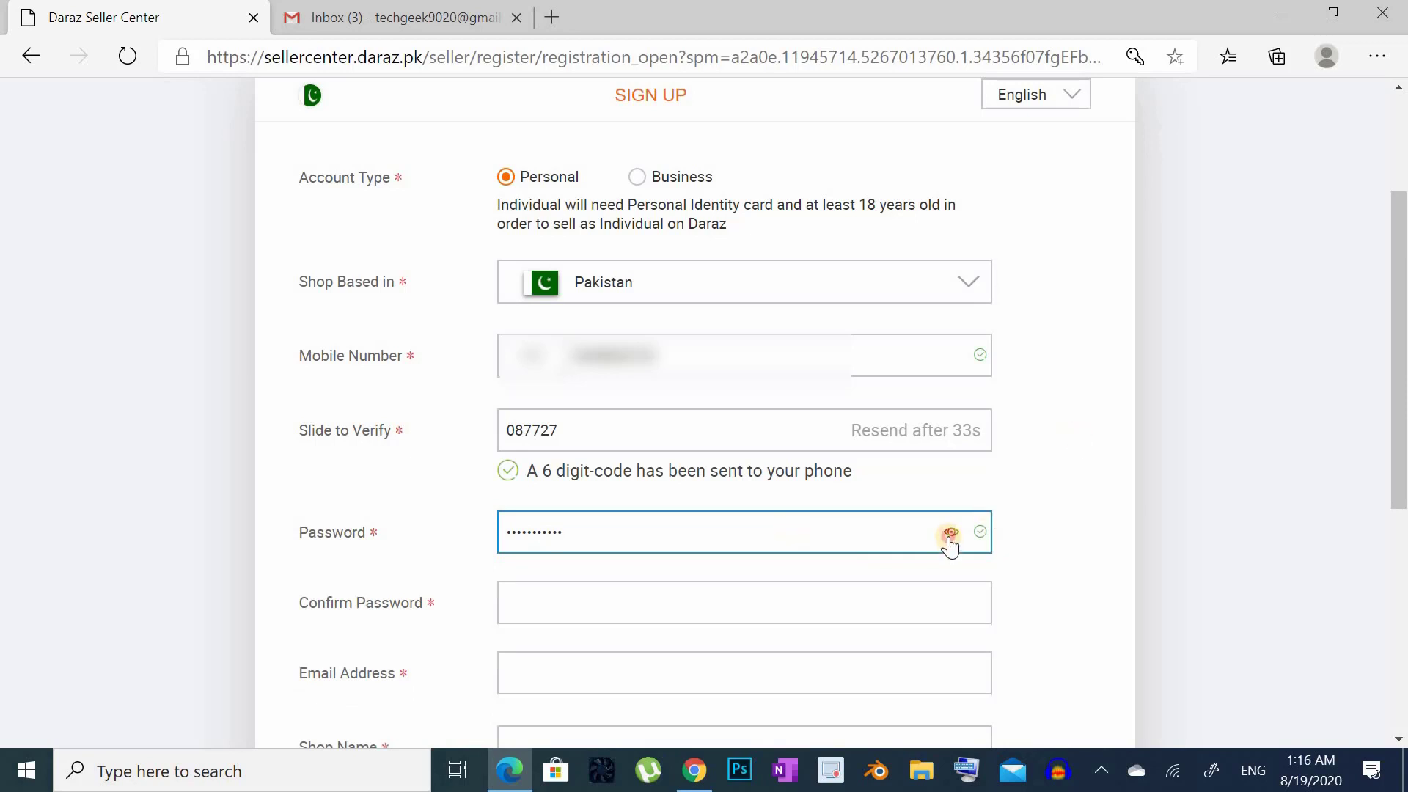
{"action": "left_click", "coordinate": [951, 532]}
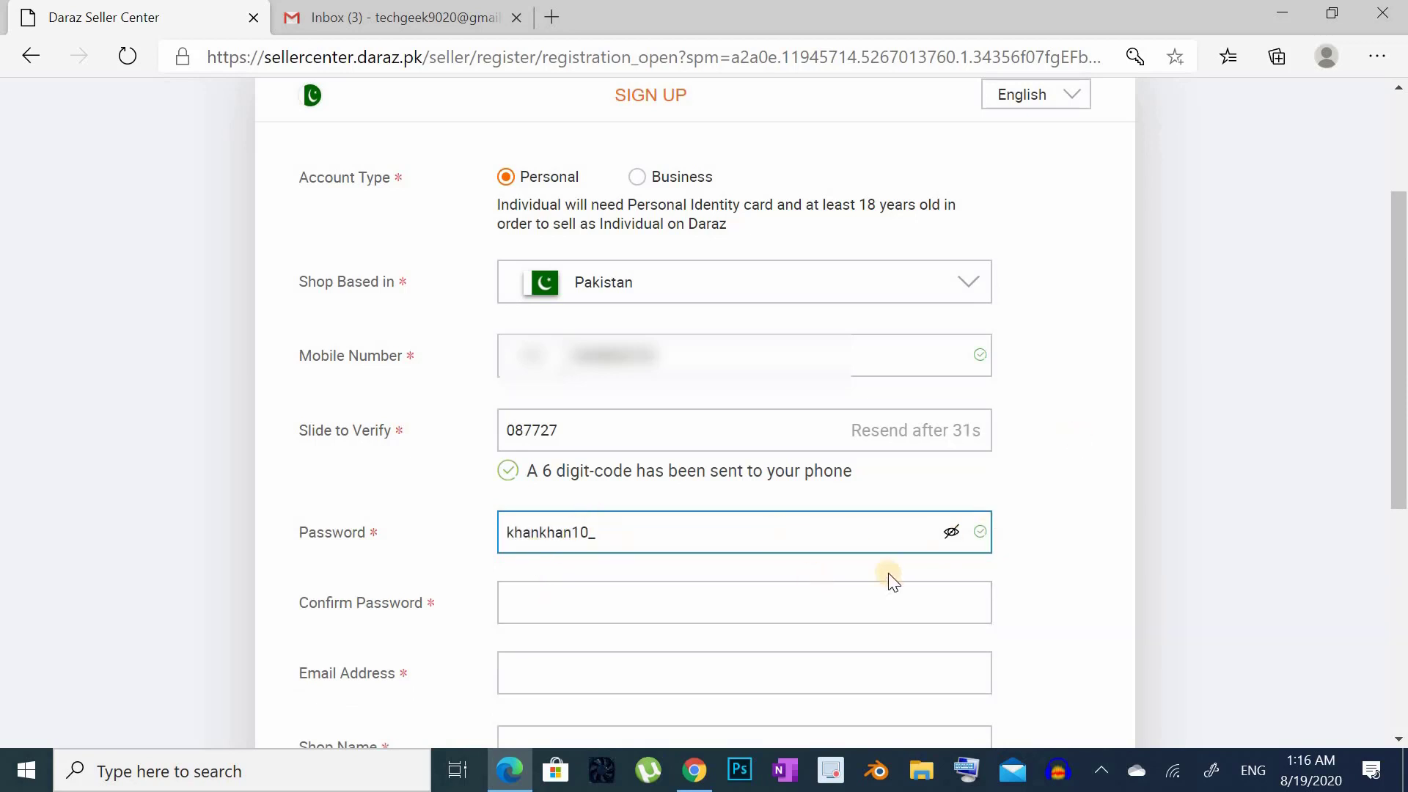
{"action": "left_click", "coordinate": [953, 536]}
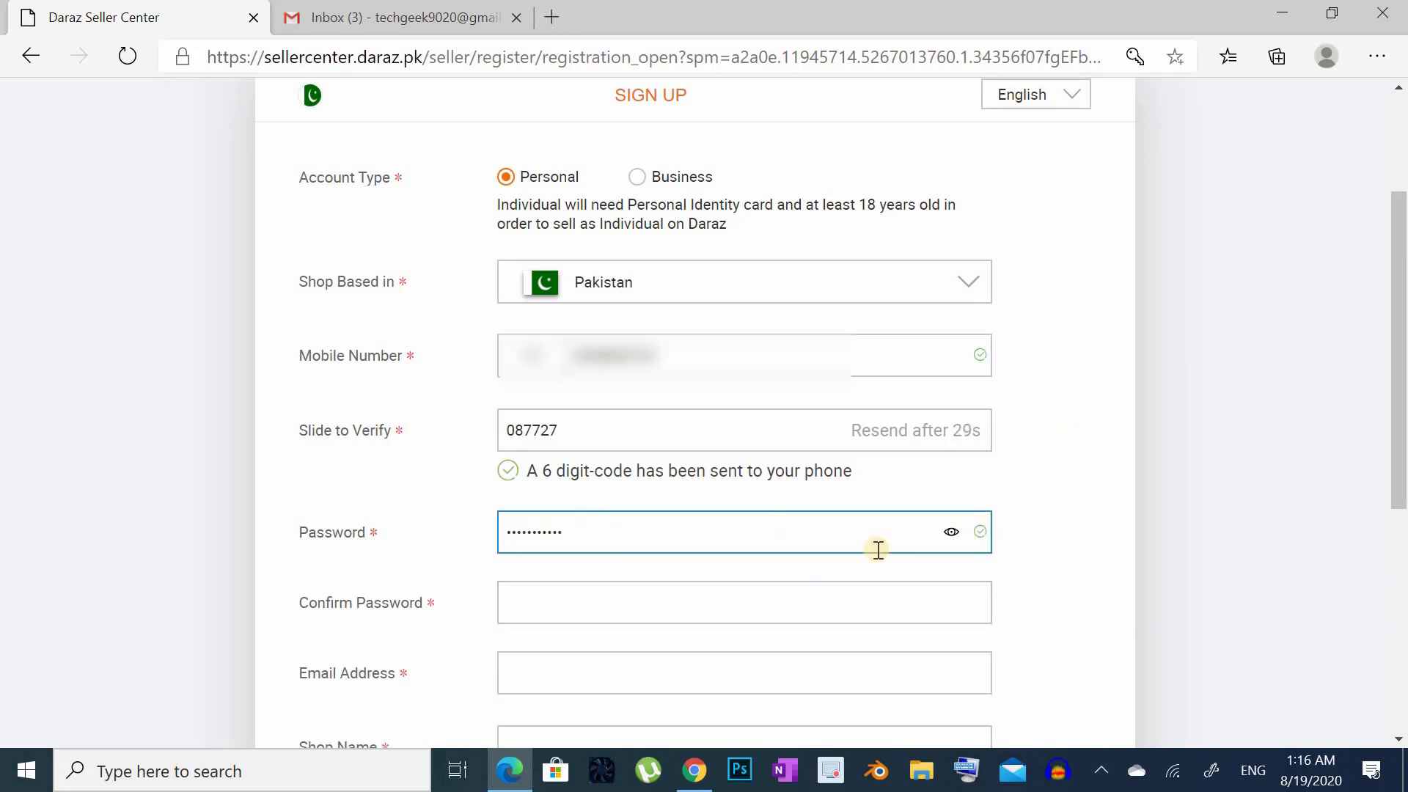
{"action": "left_click", "coordinate": [678, 594]}
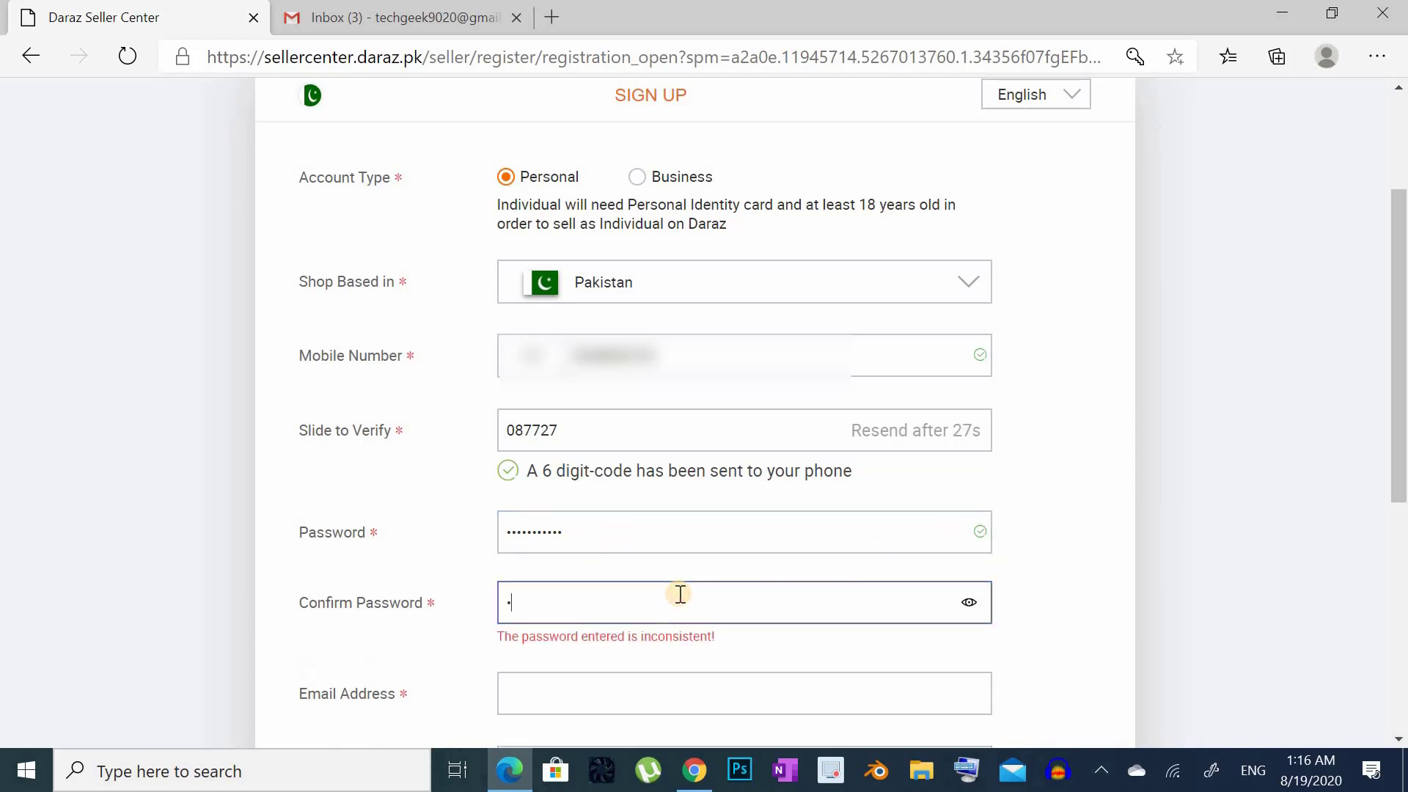
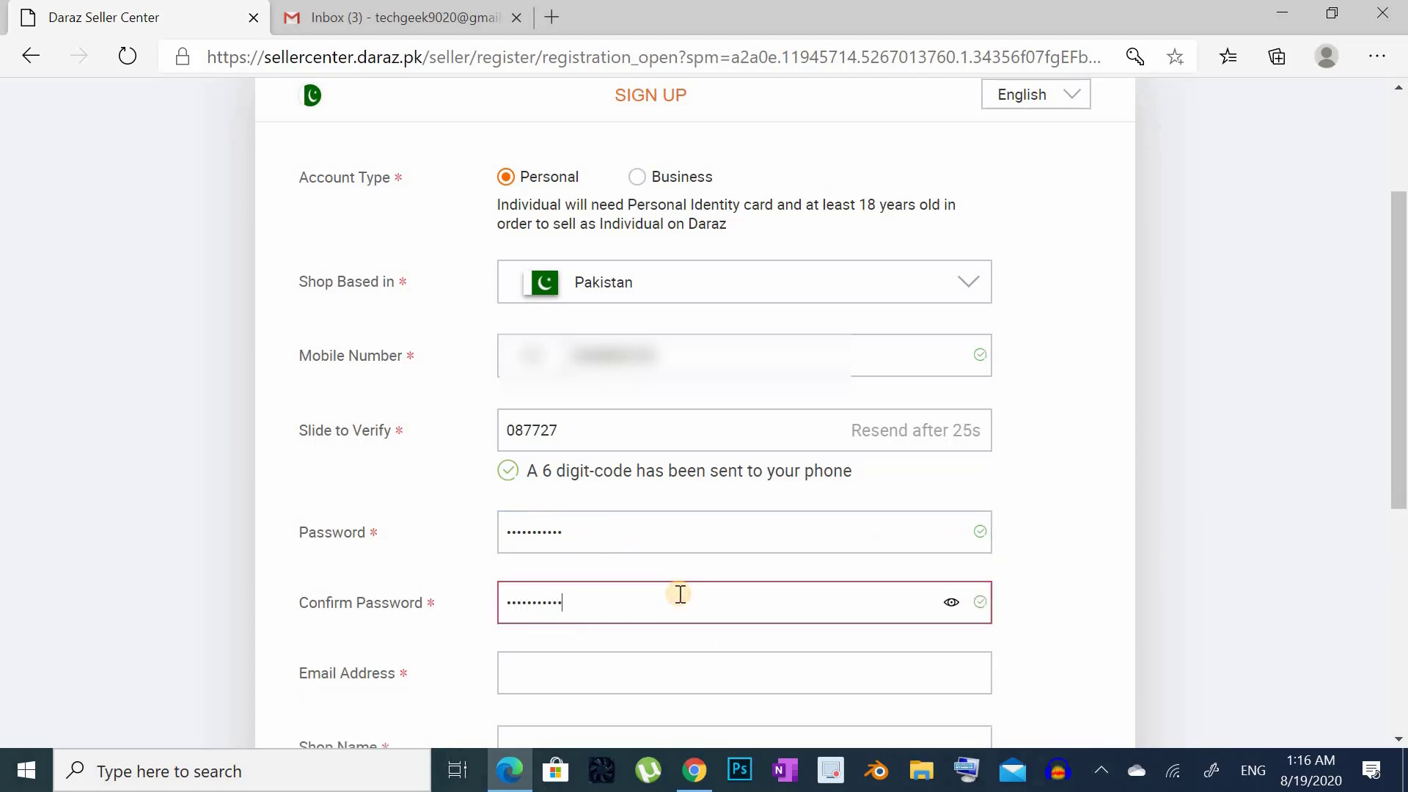
{"action": "scroll", "coordinate": [669, 613], "scroll_direction": "down", "scroll_amount": 1}
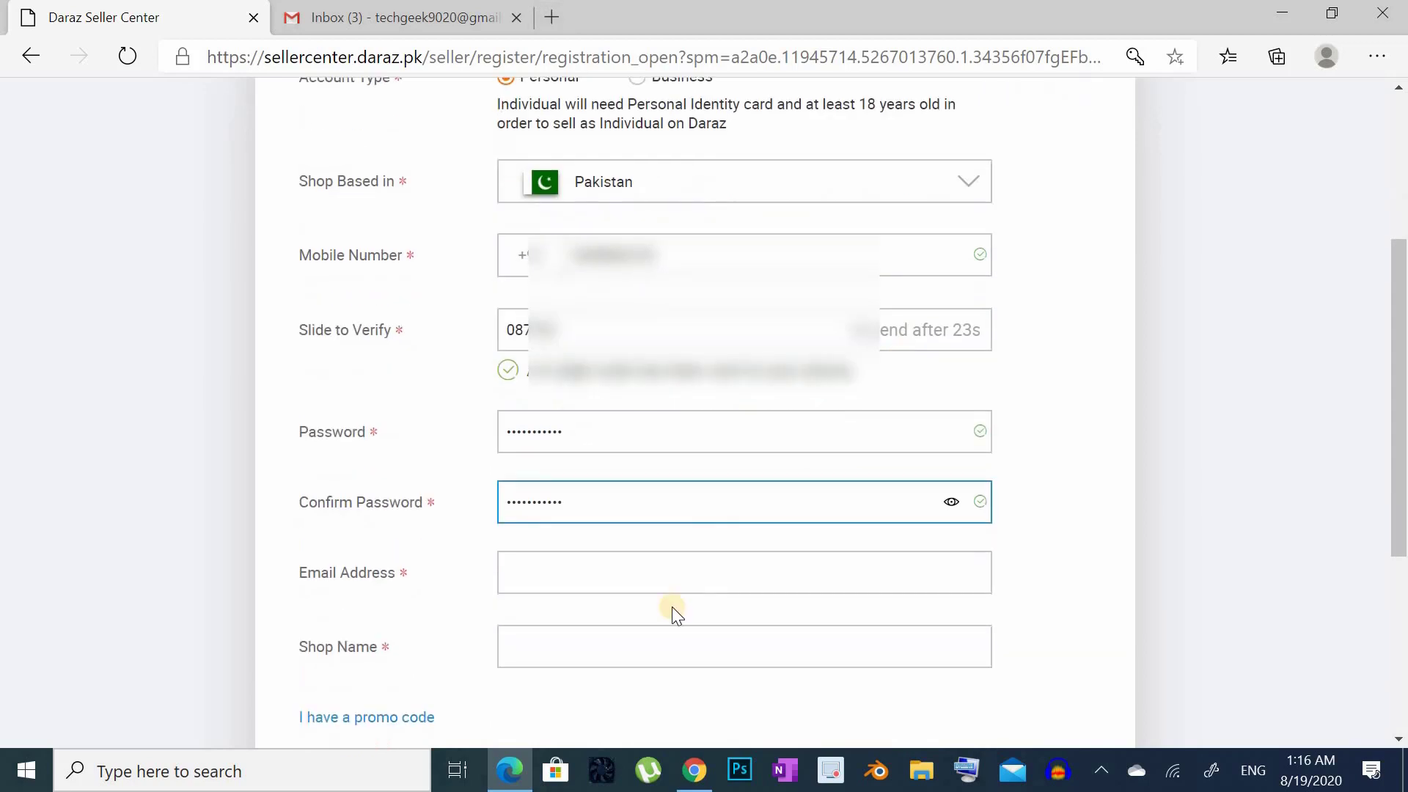
Fill in the e-mail address from the saved autofill entry.
{"action": "left_click", "coordinate": [656, 580]}
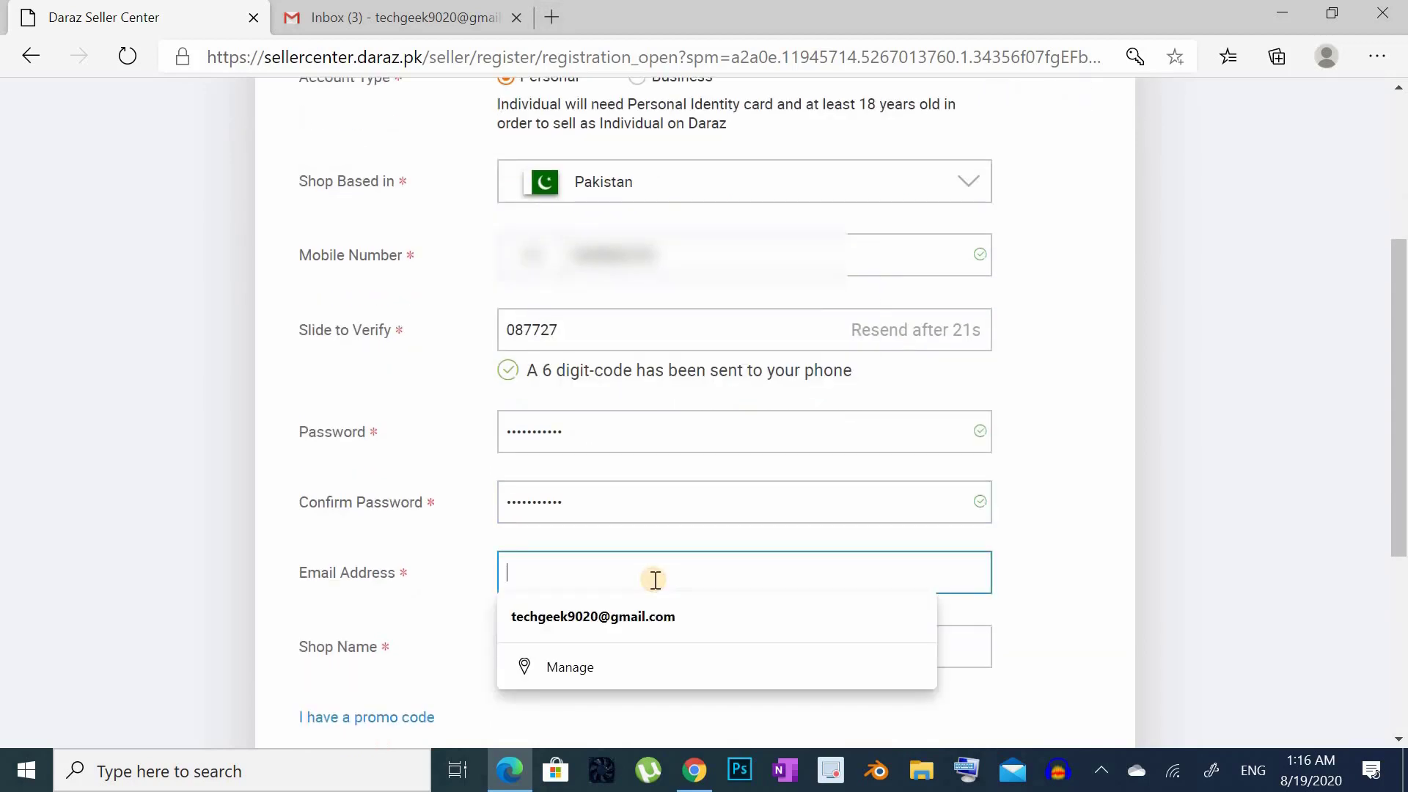
{"action": "left_click", "coordinate": [604, 627]}
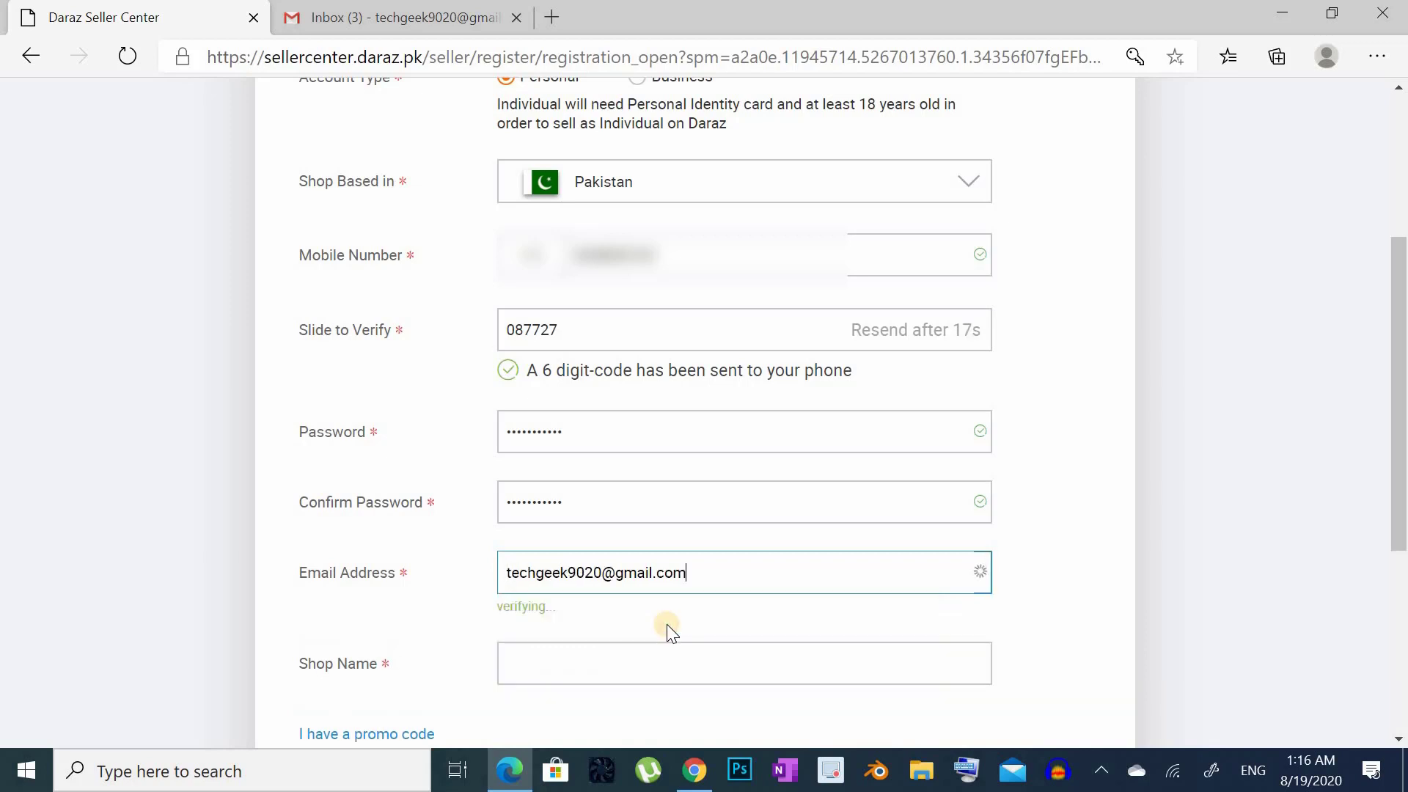
{"action": "scroll", "coordinate": [503, 506], "scroll_direction": "down", "scroll_amount": 3}
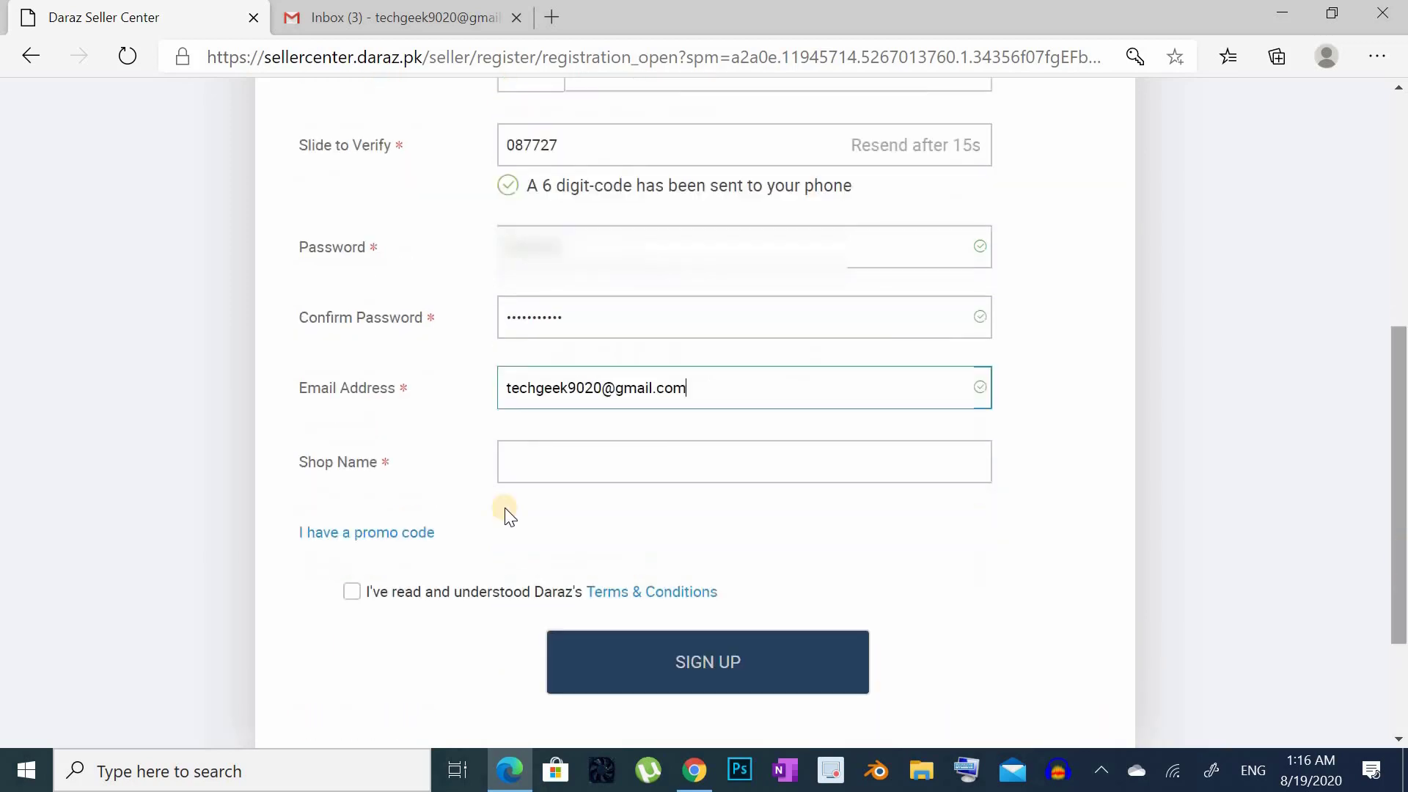
Name the shop 'Digital Shop Hub', accept the Terms & Conditions and submit the sign-up.
{"action": "left_click", "coordinate": [591, 453]}
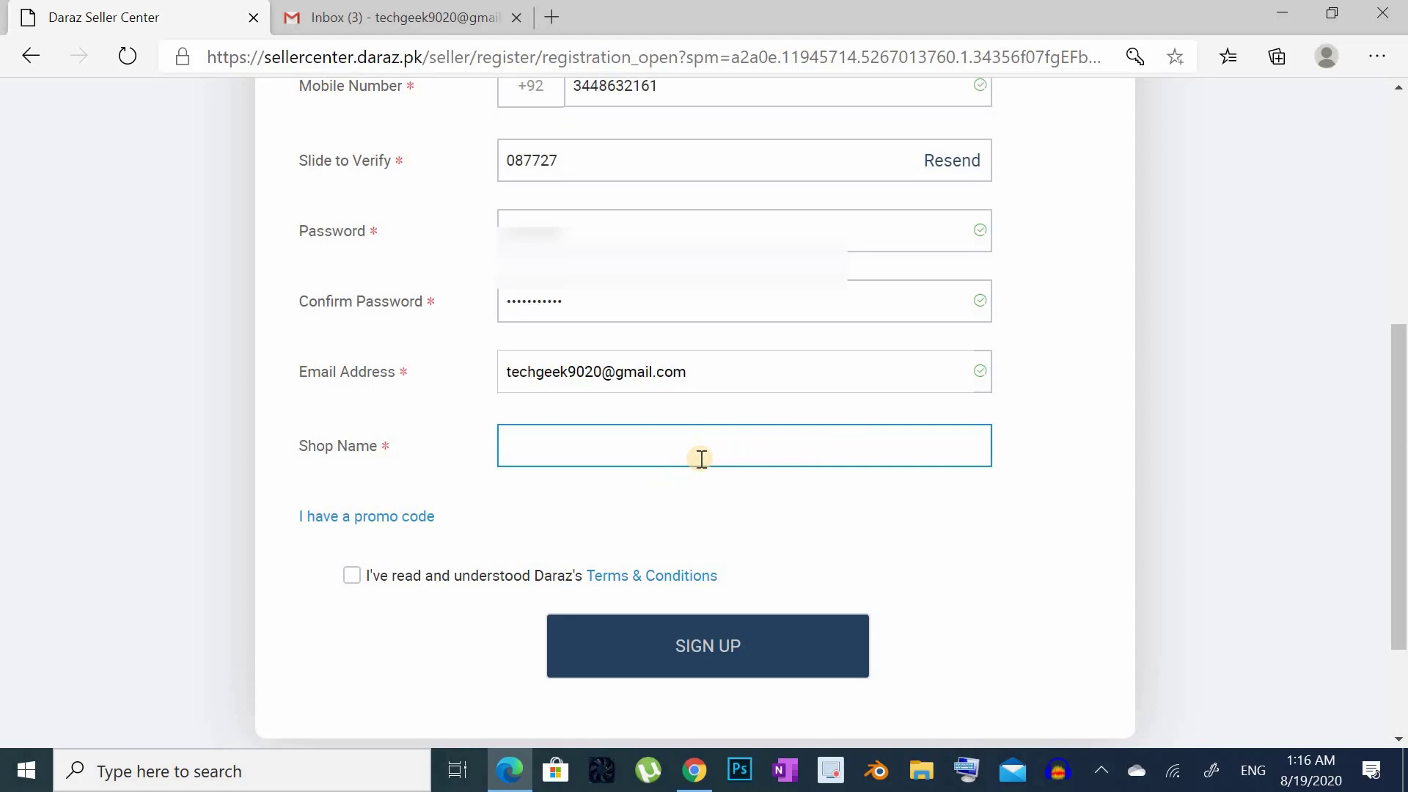
{"action": "type", "text": "D"}
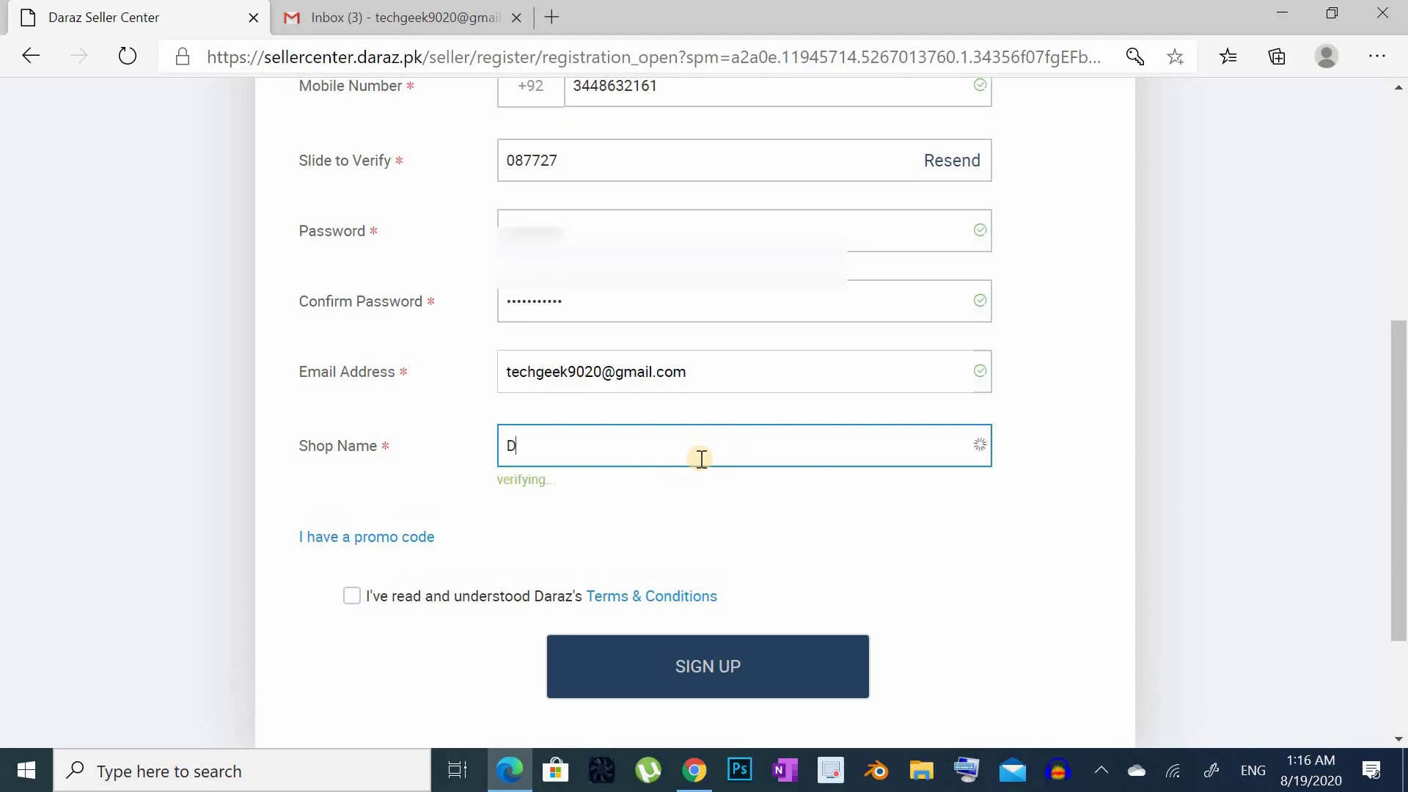
{"action": "type", "text": "igital Hub"}
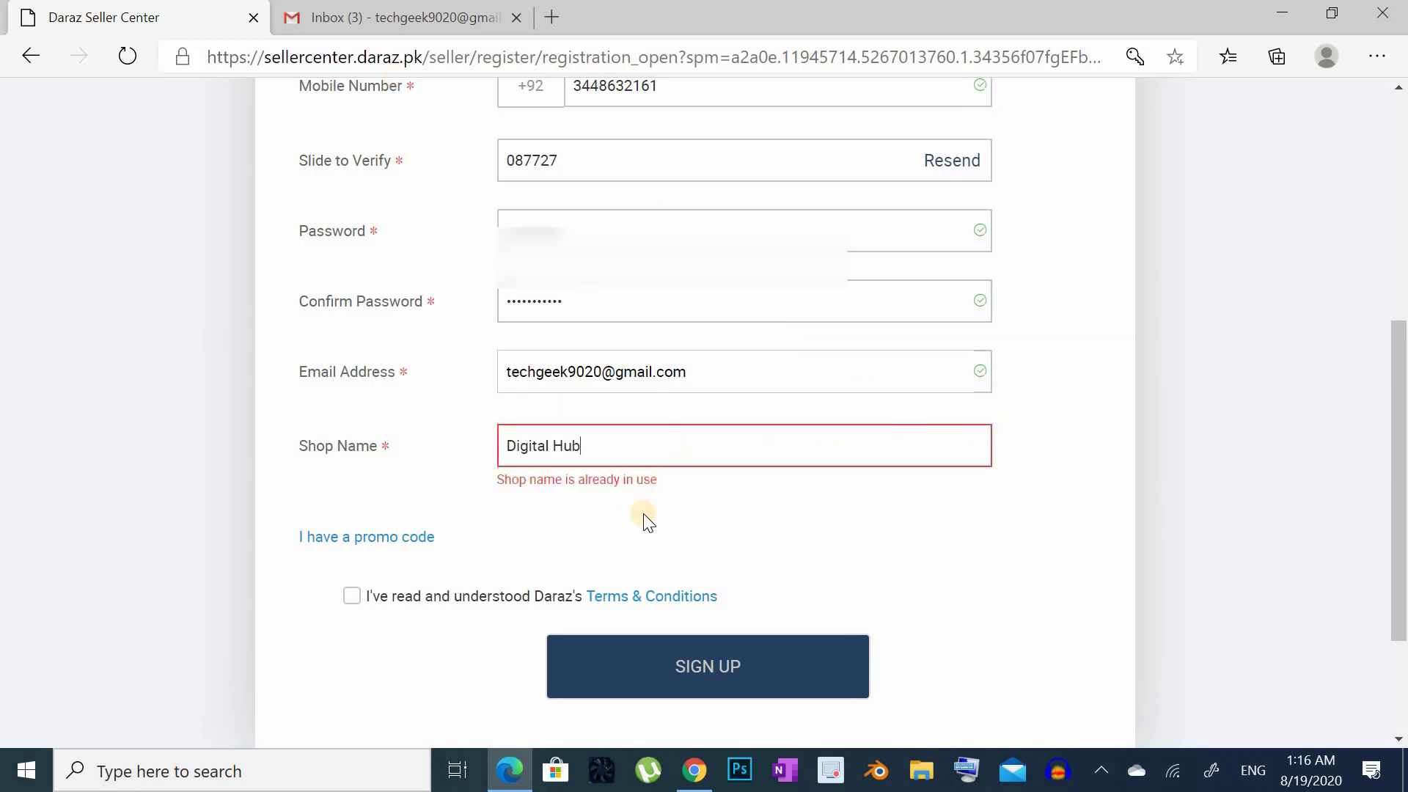
{"action": "double_click", "coordinate": [641, 450]}
{"action": "type", "text": "Tech"}
{"action": "key", "text": "BackSpace"}
{"action": "key", "text": "BackSpace"}
{"action": "key", "text": "BackSpace"}
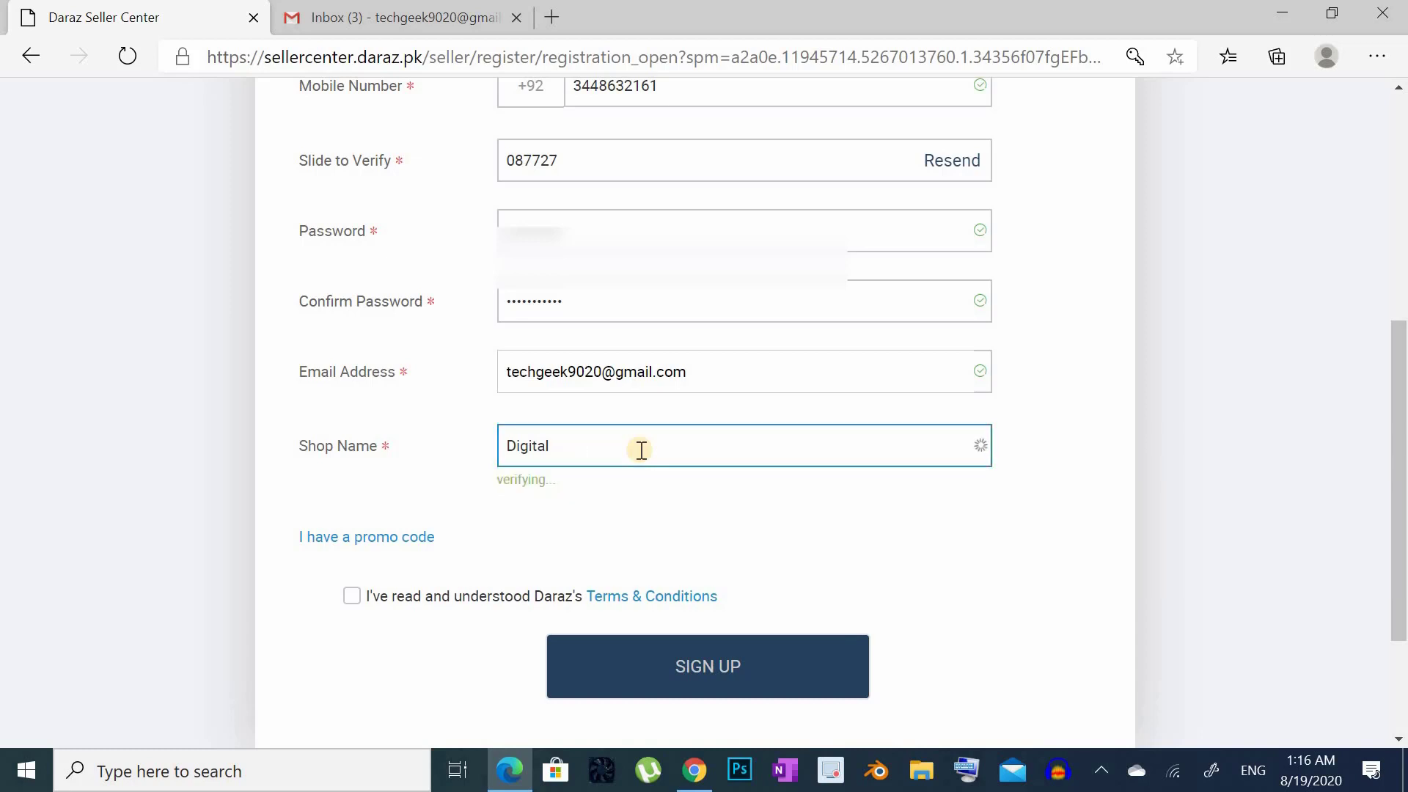
{"action": "type", "text": "shop Hub"}
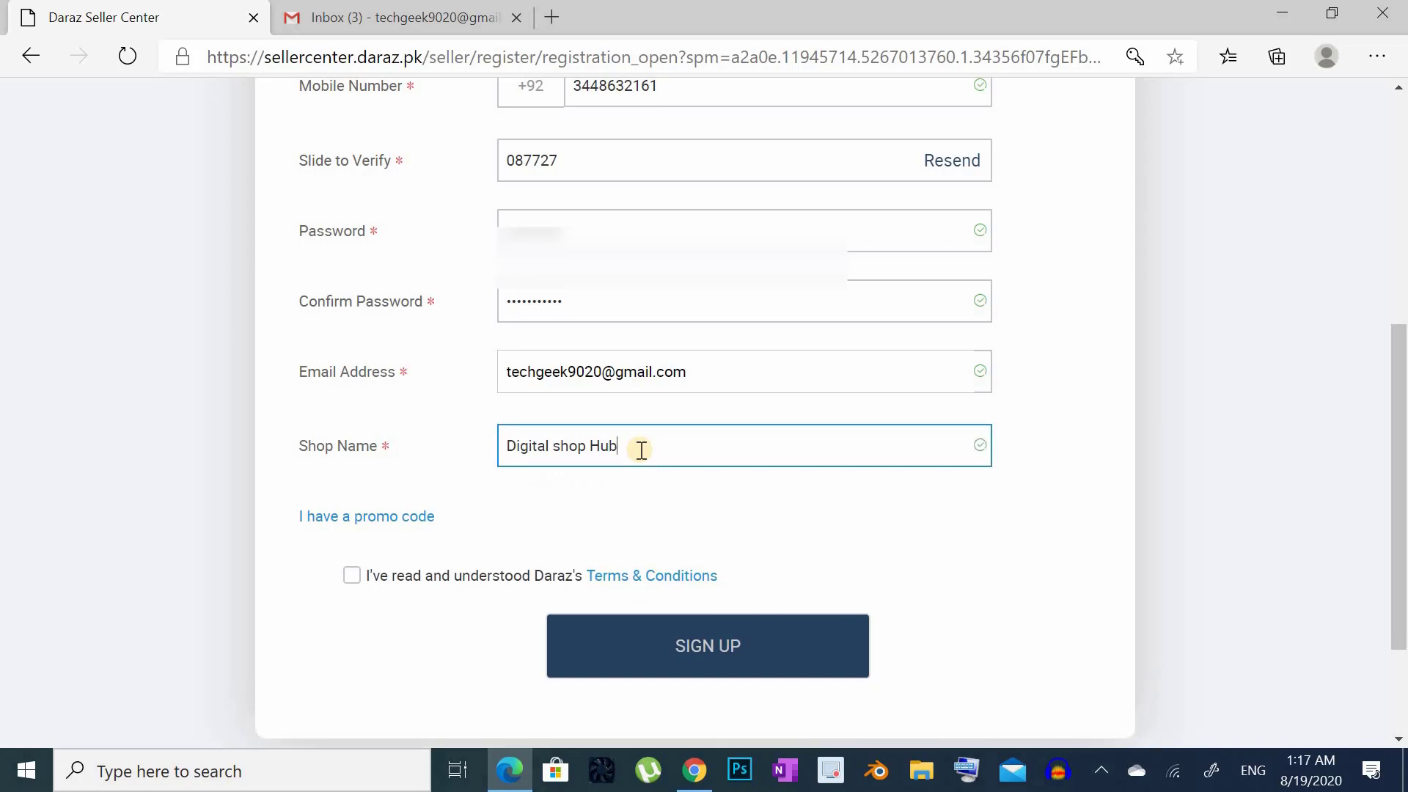
{"action": "left_click", "coordinate": [561, 447]}
{"action": "key", "text": "BackSpace"}
{"action": "type", "text": "S"}
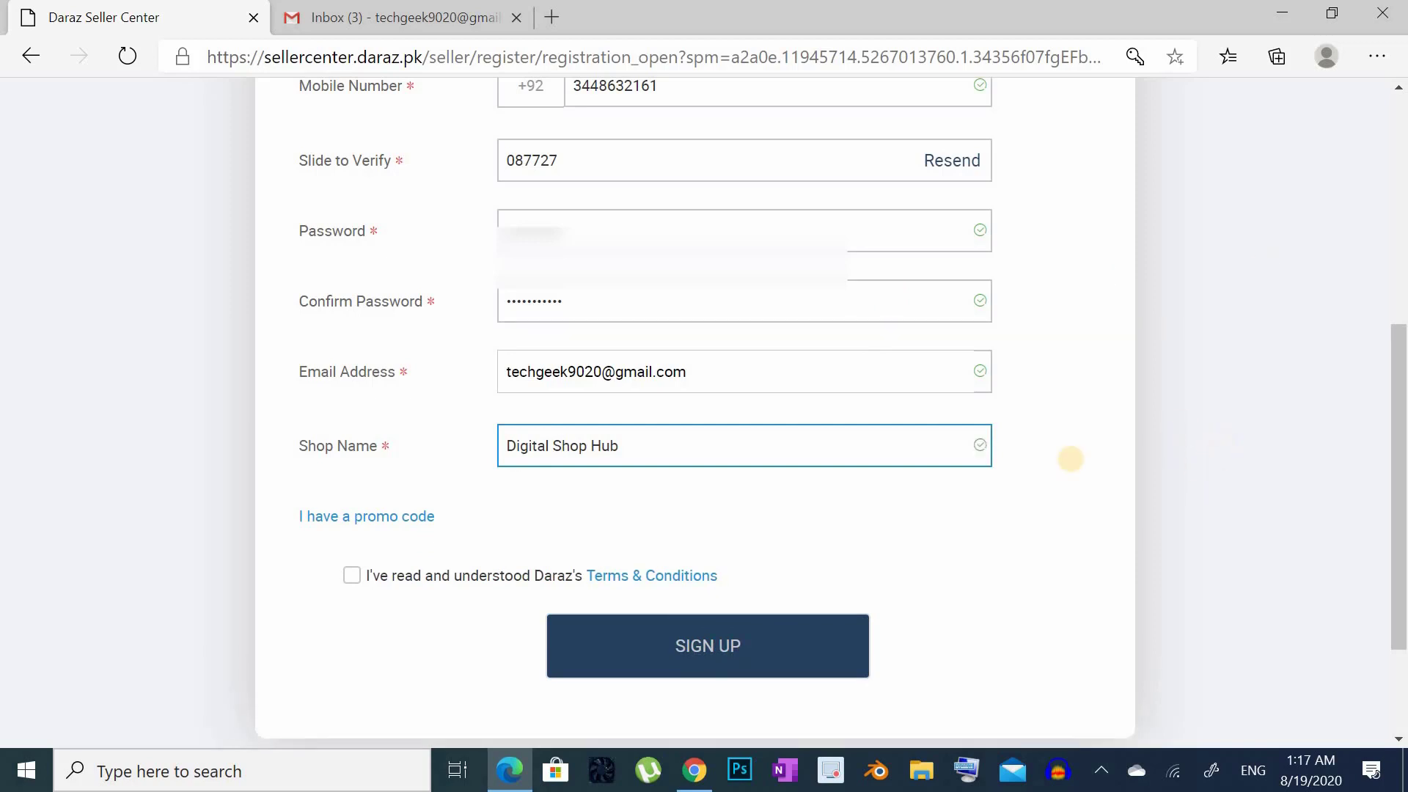
{"action": "left_click", "coordinate": [352, 575]}
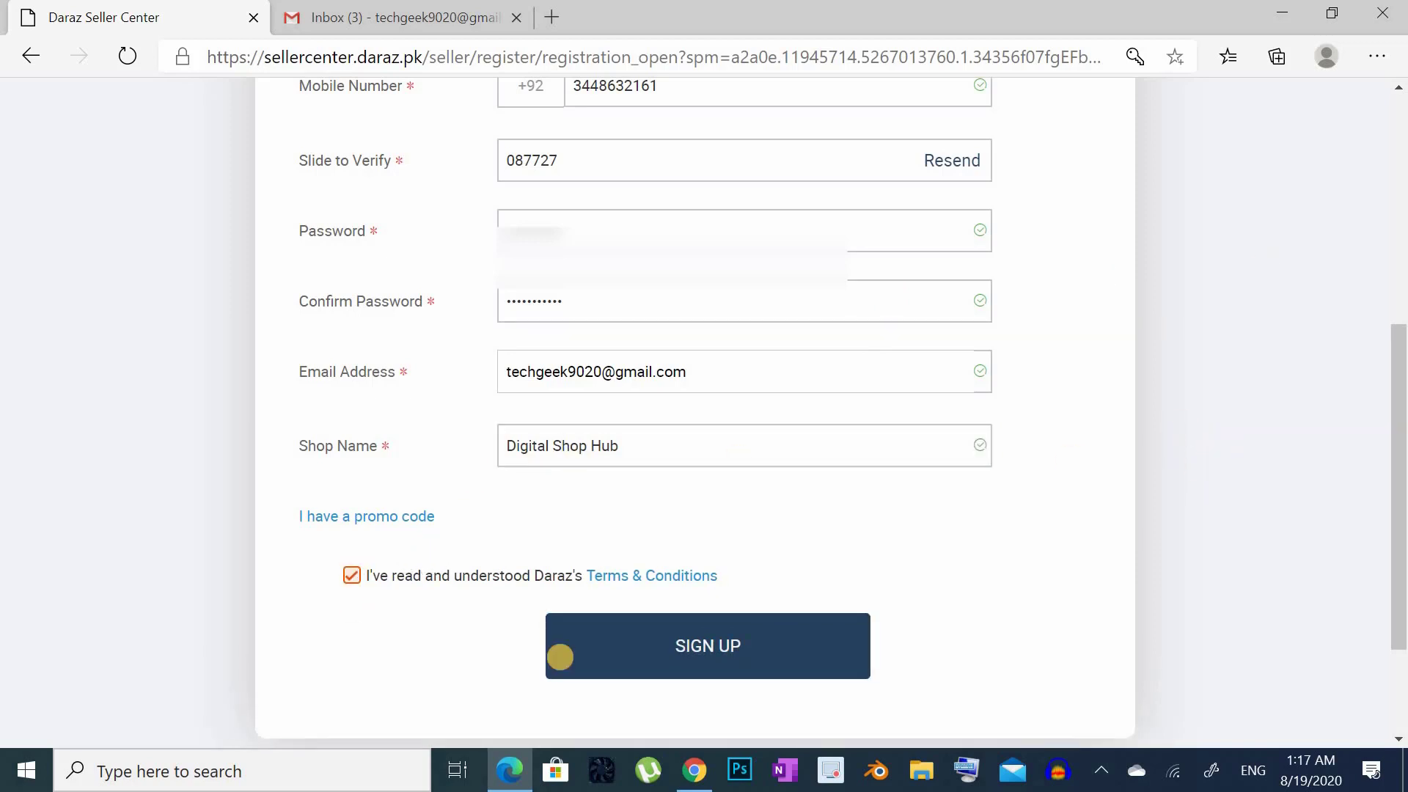
{"action": "left_click", "coordinate": [692, 642]}
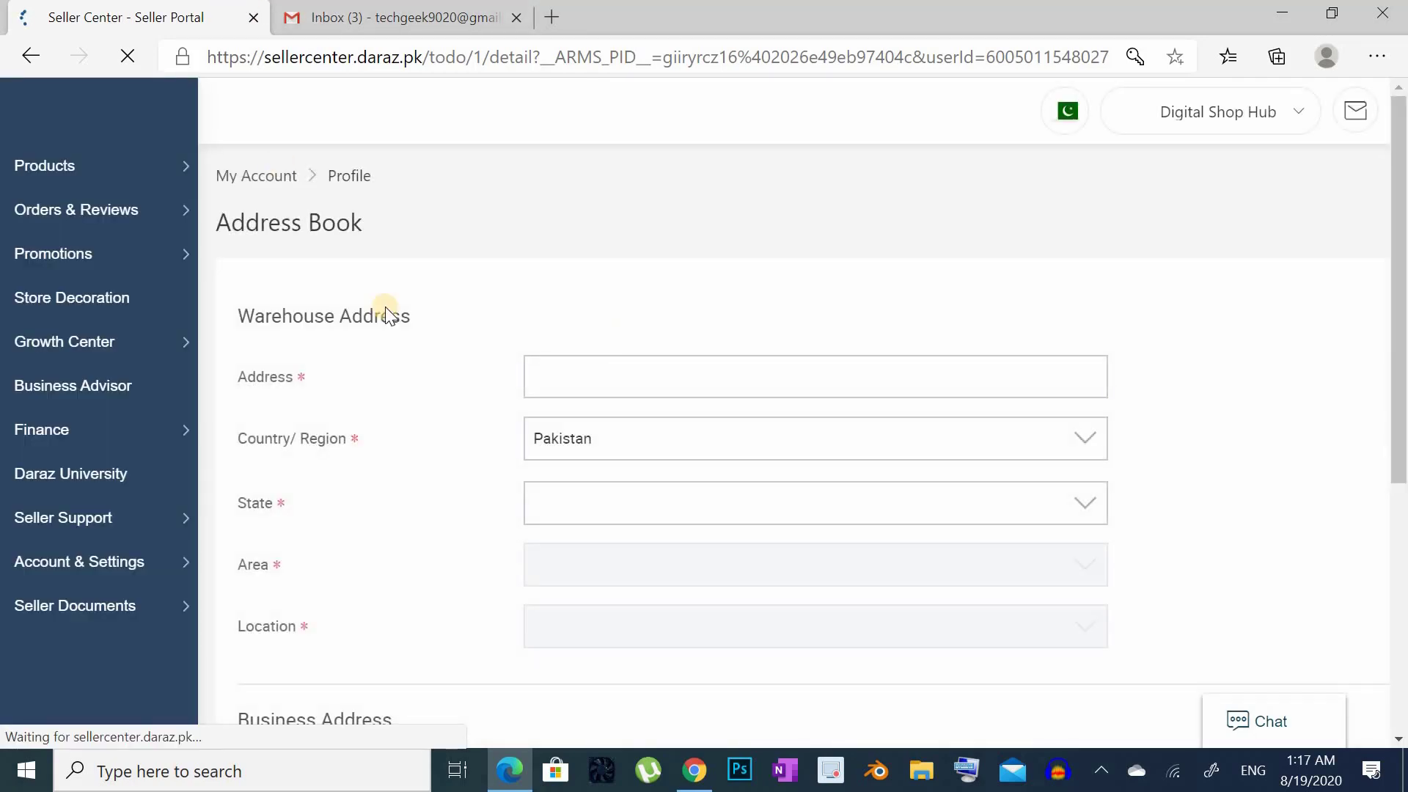
Let the browser save the password and enter the warehouse street address.
{"action": "left_click", "coordinate": [686, 379]}
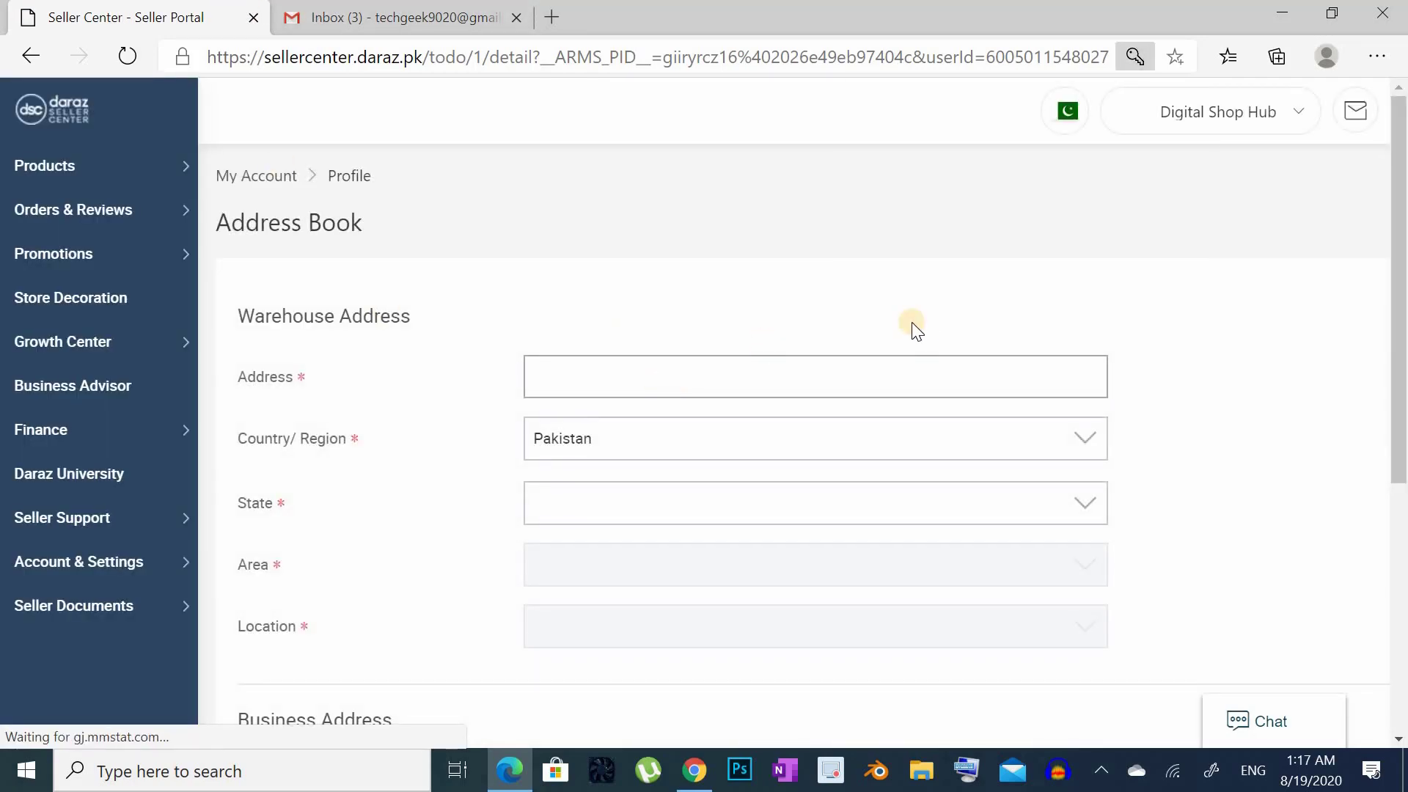
{"action": "left_click", "coordinate": [967, 277]}
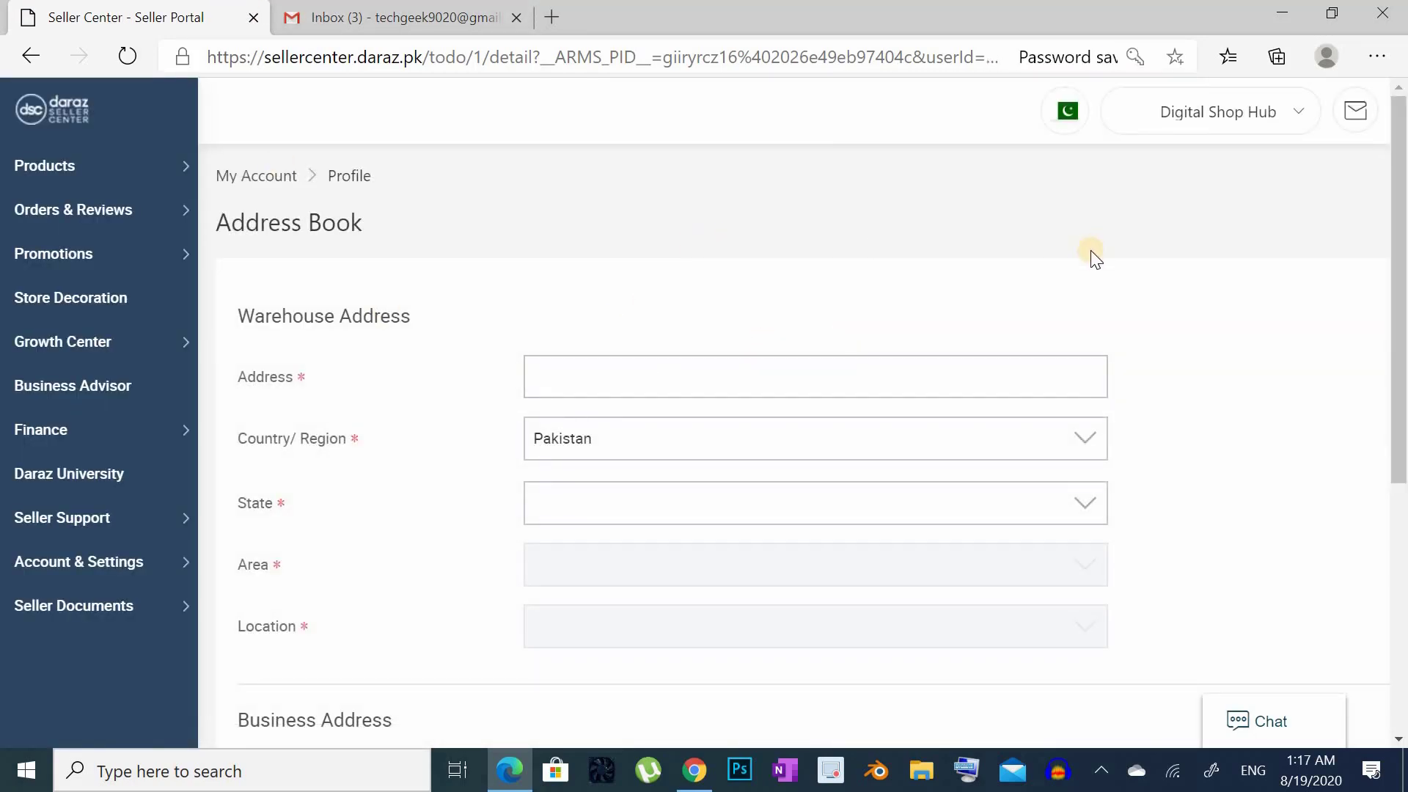
{"action": "scroll", "coordinate": [1400, 260], "scroll_direction": "down", "scroll_amount": 4}
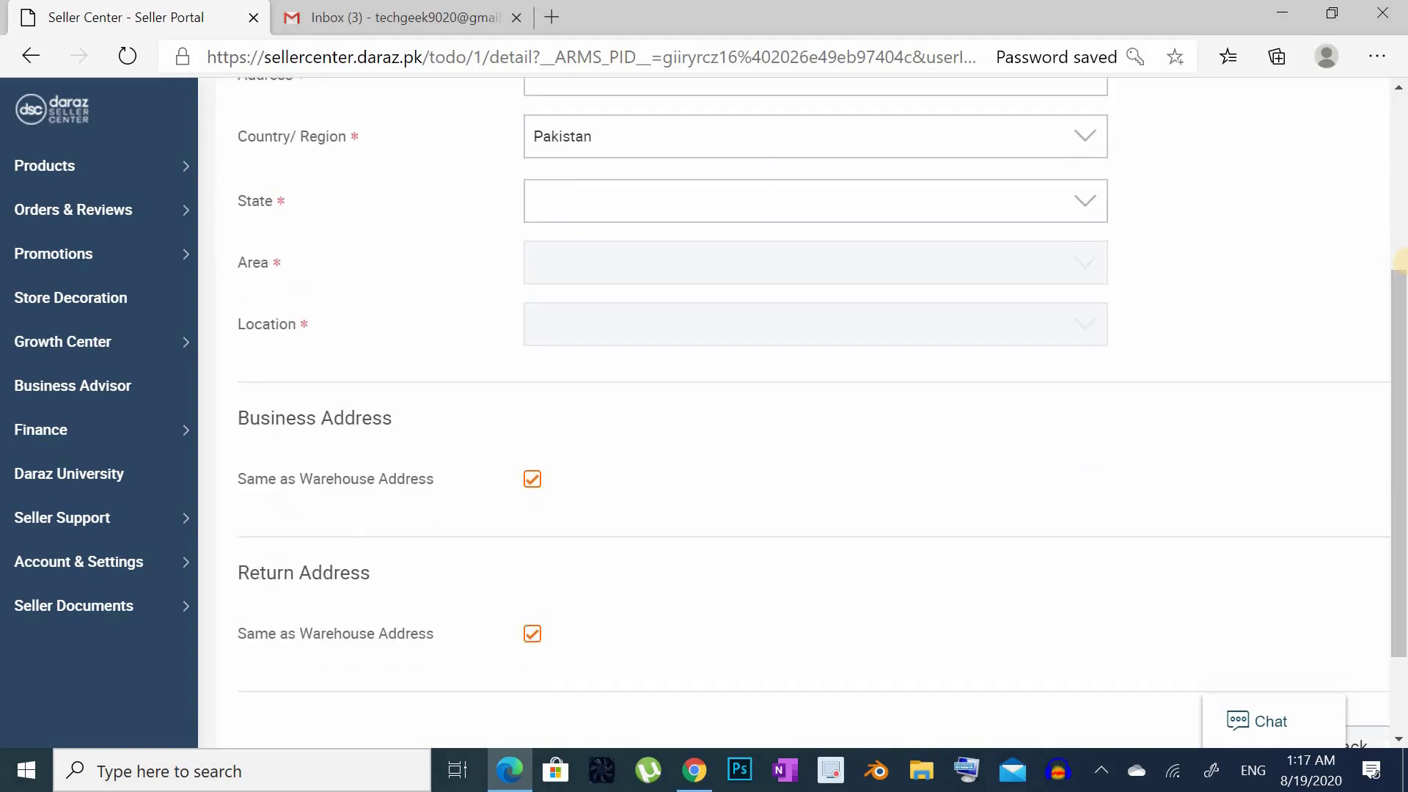
{"action": "scroll", "coordinate": [1400, 266], "scroll_direction": "up", "scroll_amount": 5}
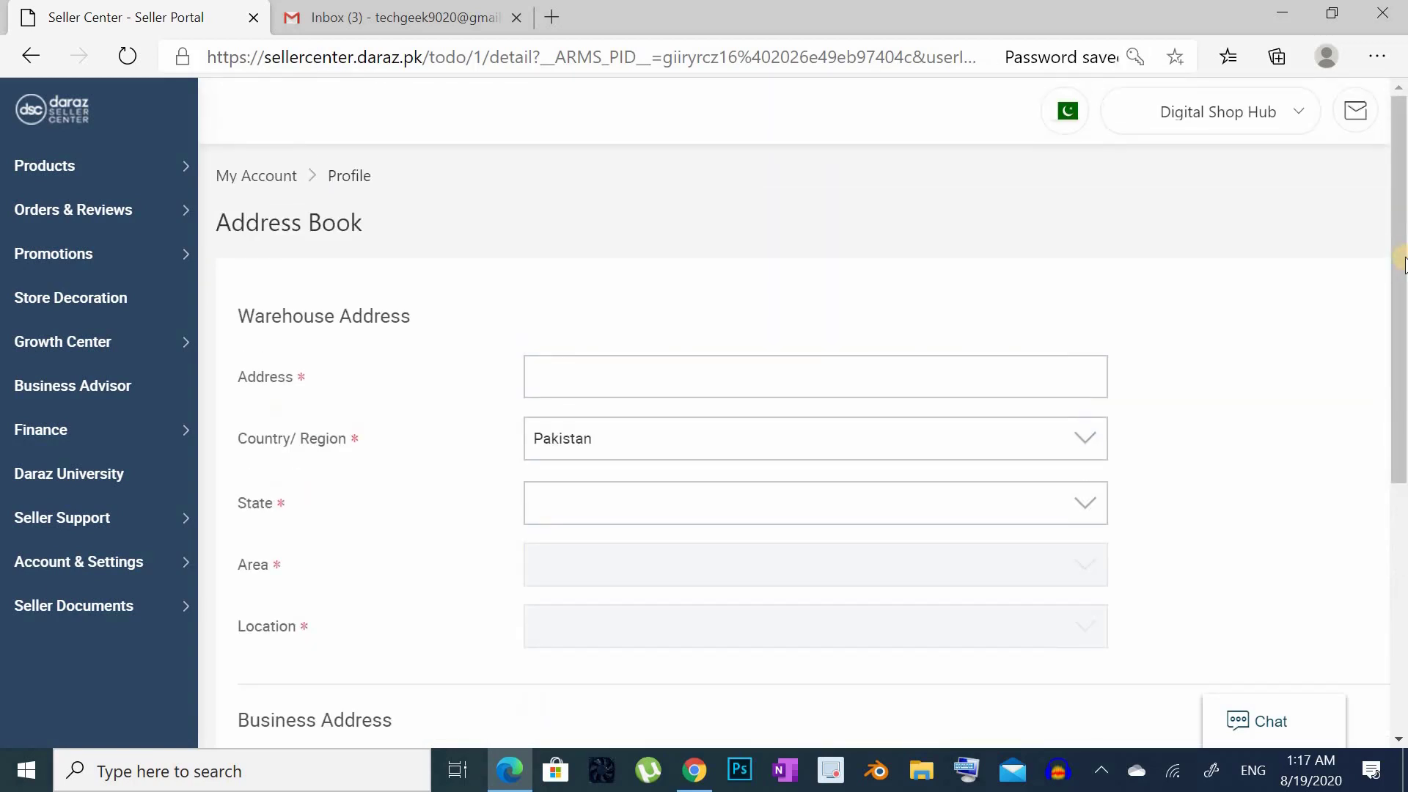
{"action": "left_click", "coordinate": [580, 377]}
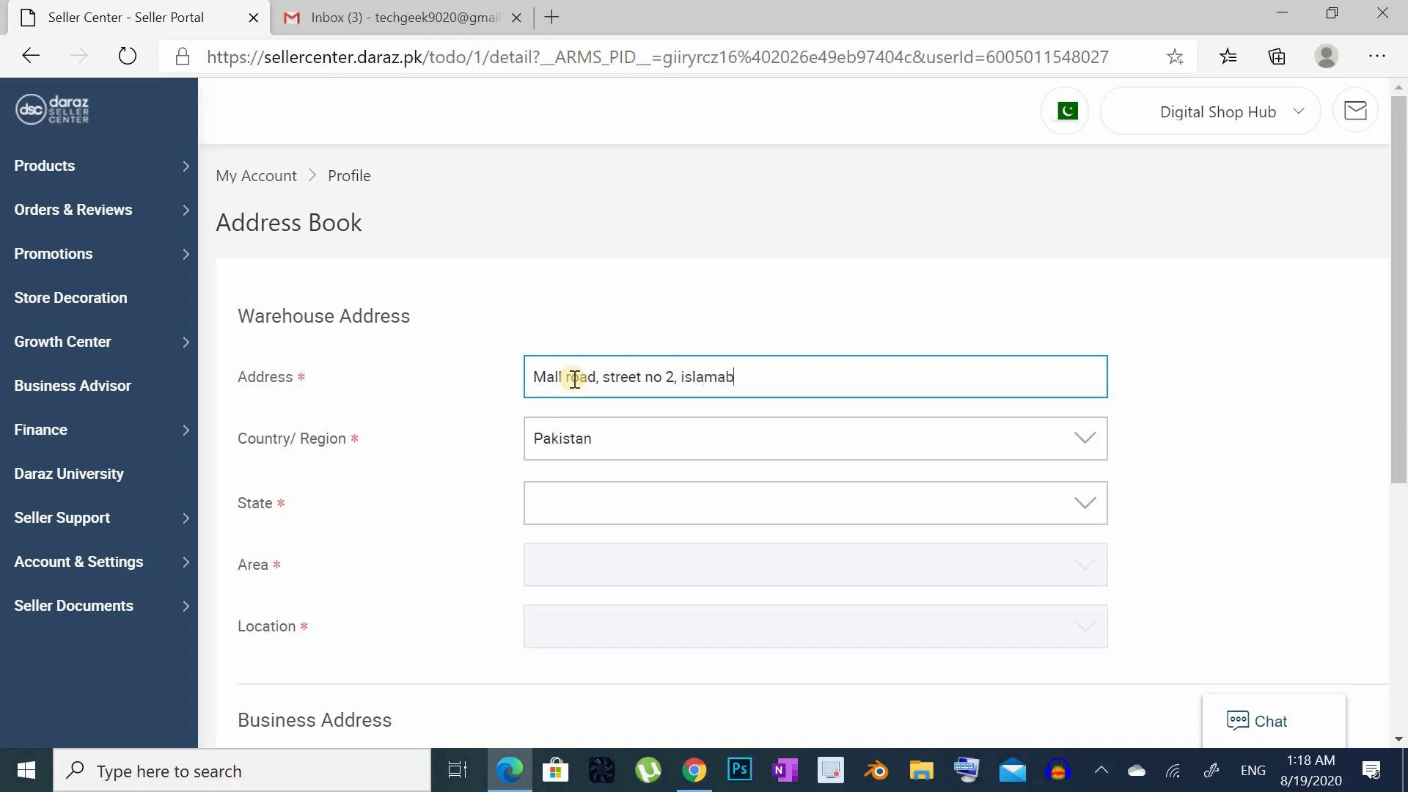
{"action": "type", "text": "bad"}
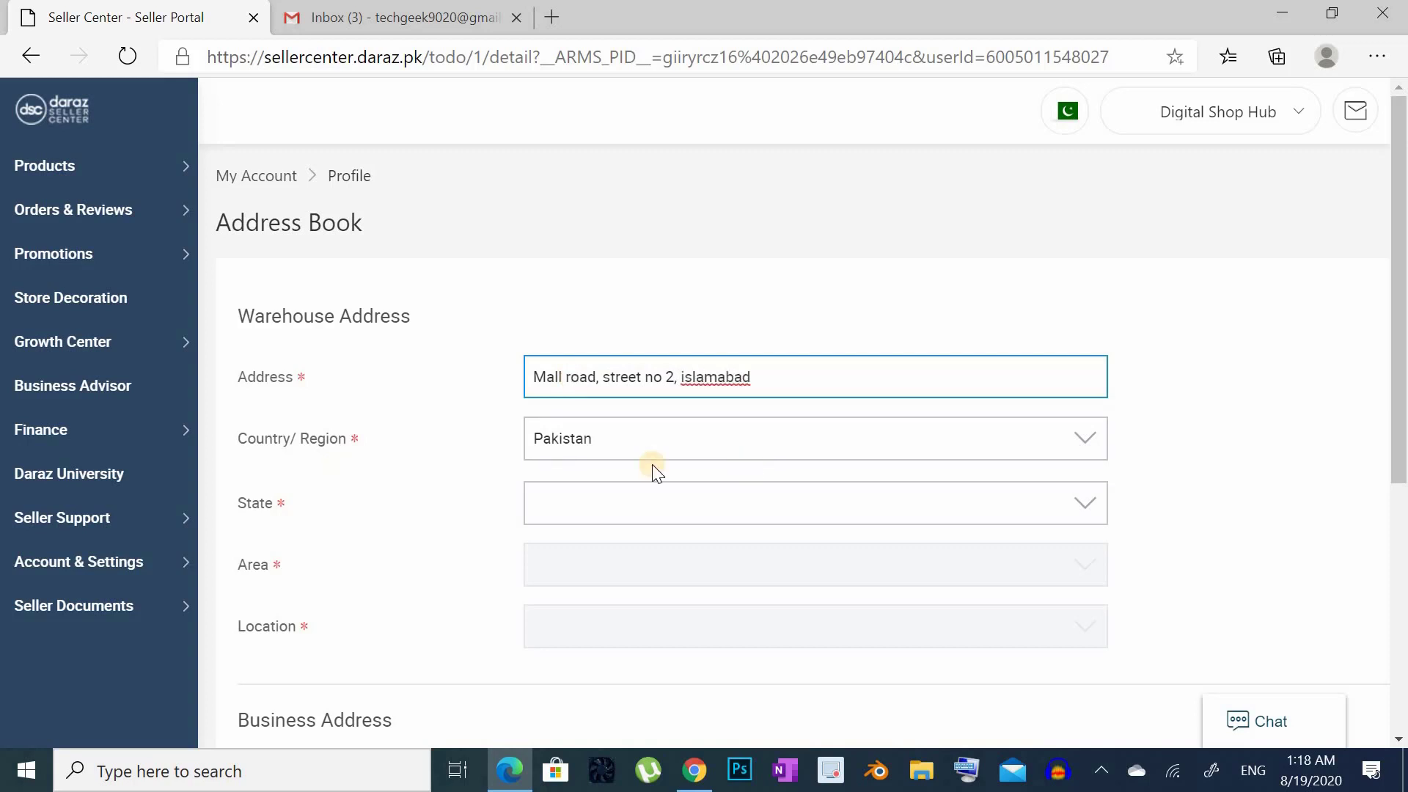
Set the warehouse state to Islamabad, area Islamabad - G and location G - 5.
{"action": "left_click", "coordinate": [821, 504]}
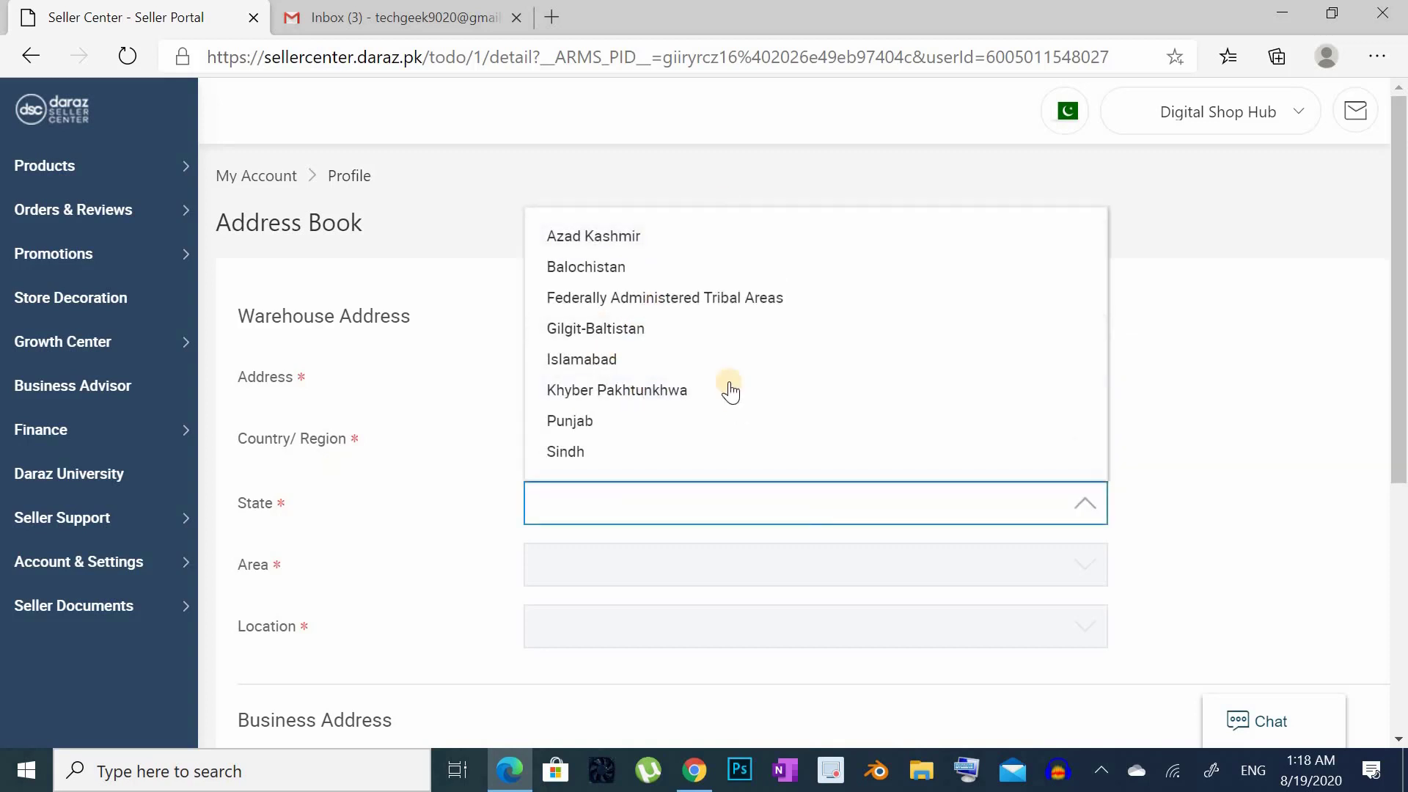
{"action": "left_click", "coordinate": [627, 366]}
{"action": "left_click", "coordinate": [854, 569]}
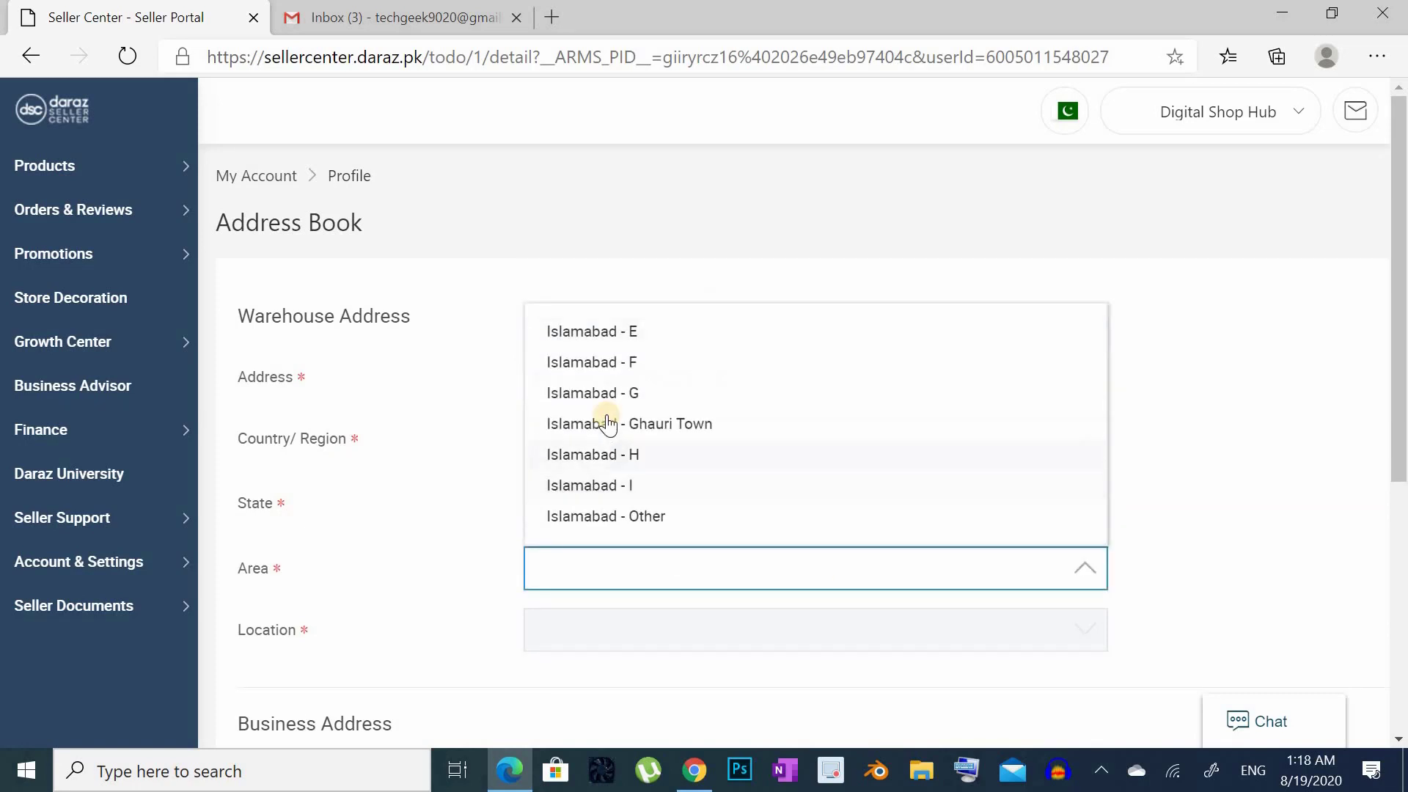
{"action": "left_click", "coordinate": [641, 390]}
{"action": "scroll", "coordinate": [657, 572], "scroll_direction": "down", "scroll_amount": 1}
{"action": "left_click", "coordinate": [707, 540]}
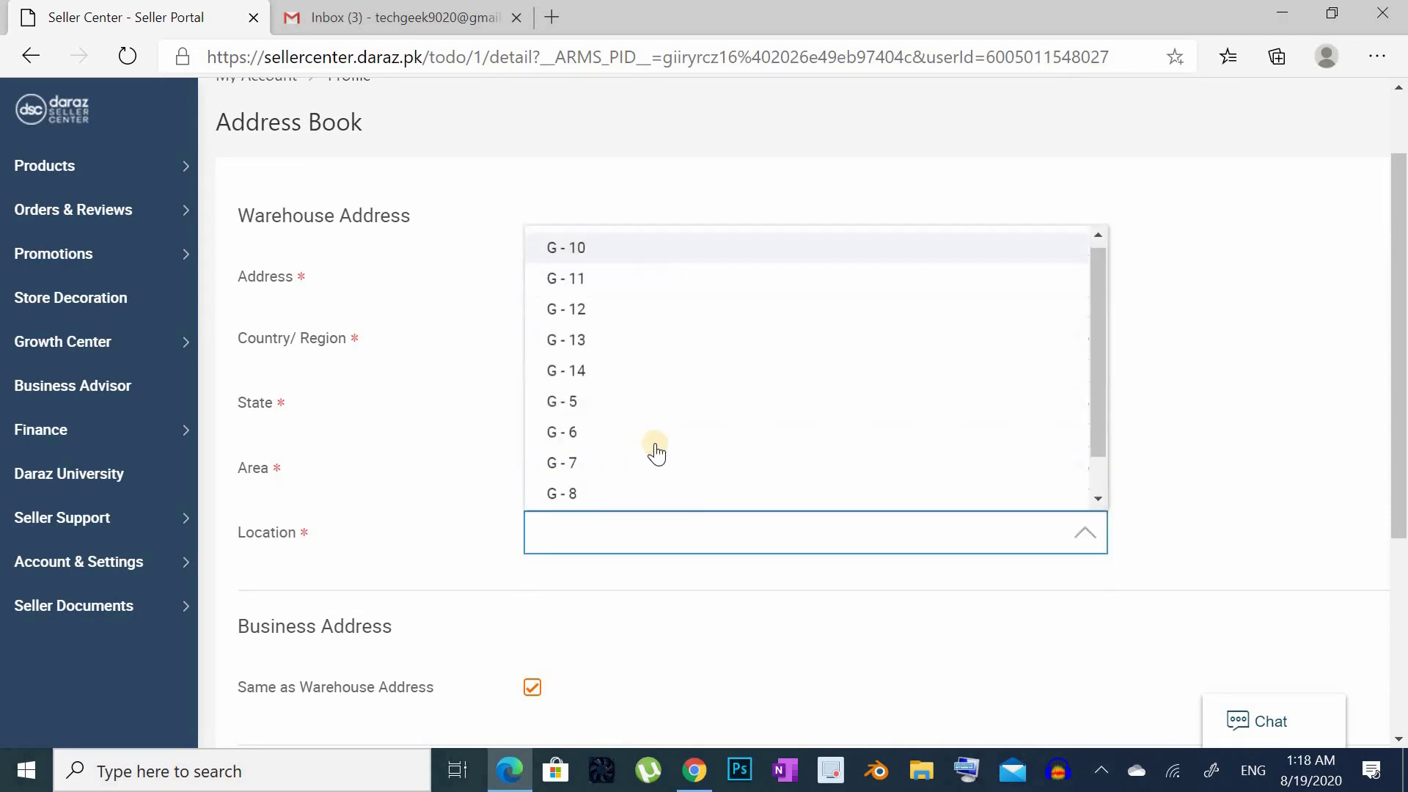
{"action": "left_click", "coordinate": [807, 427]}
{"action": "scroll", "coordinate": [1282, 516], "scroll_direction": "down", "scroll_amount": 5}
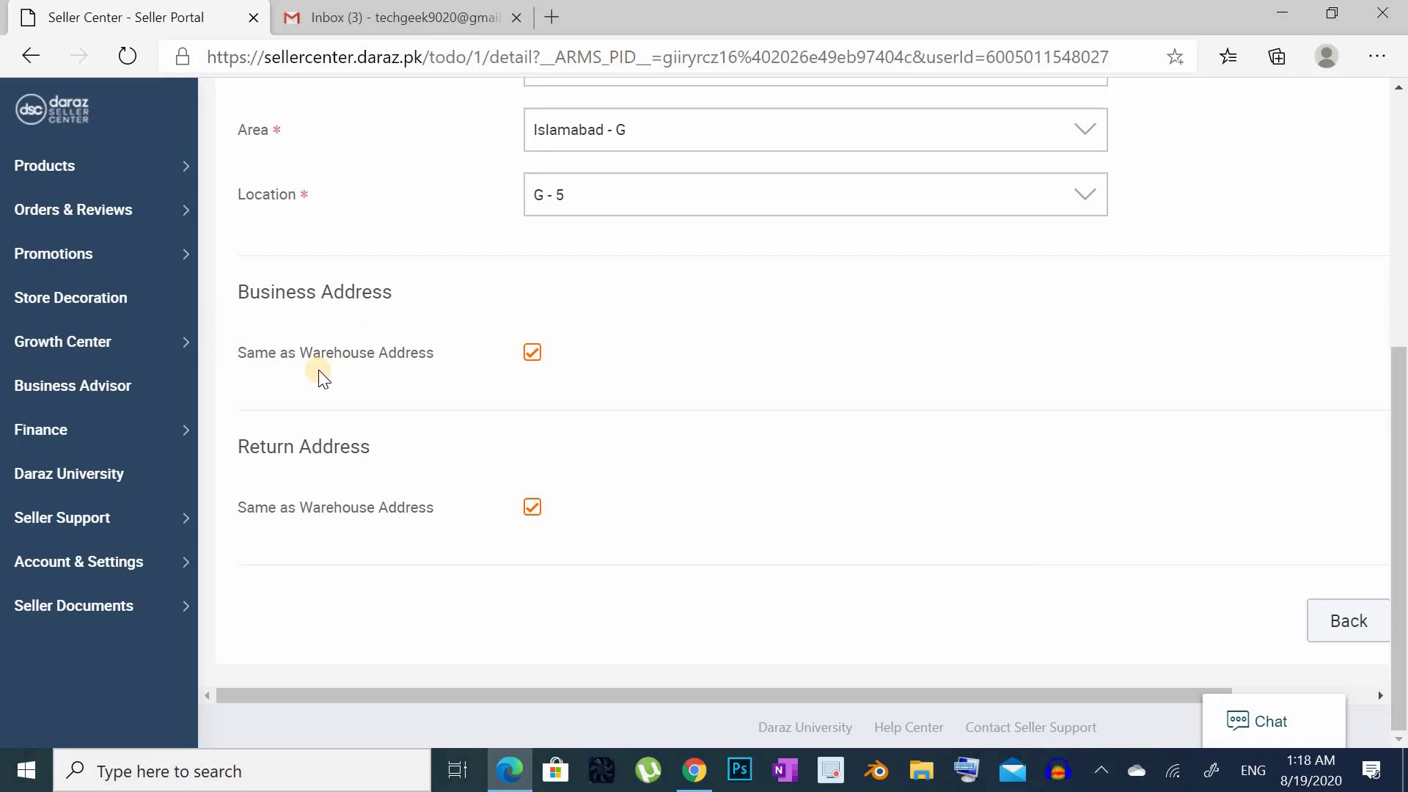
{"action": "scroll", "coordinate": [575, 428], "scroll_direction": "up", "scroll_amount": 3}
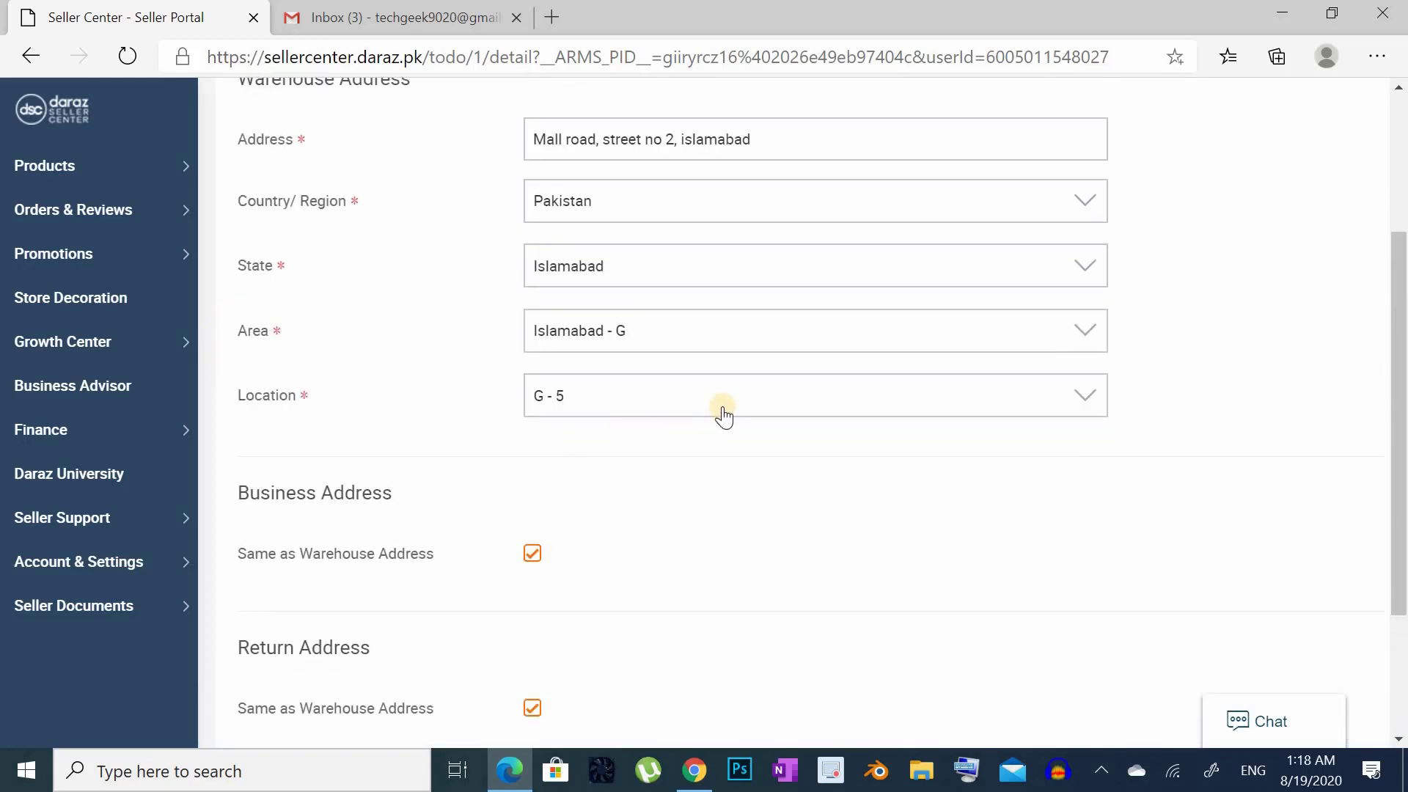
{"action": "scroll", "coordinate": [724, 415], "scroll_direction": "up", "scroll_amount": 3}
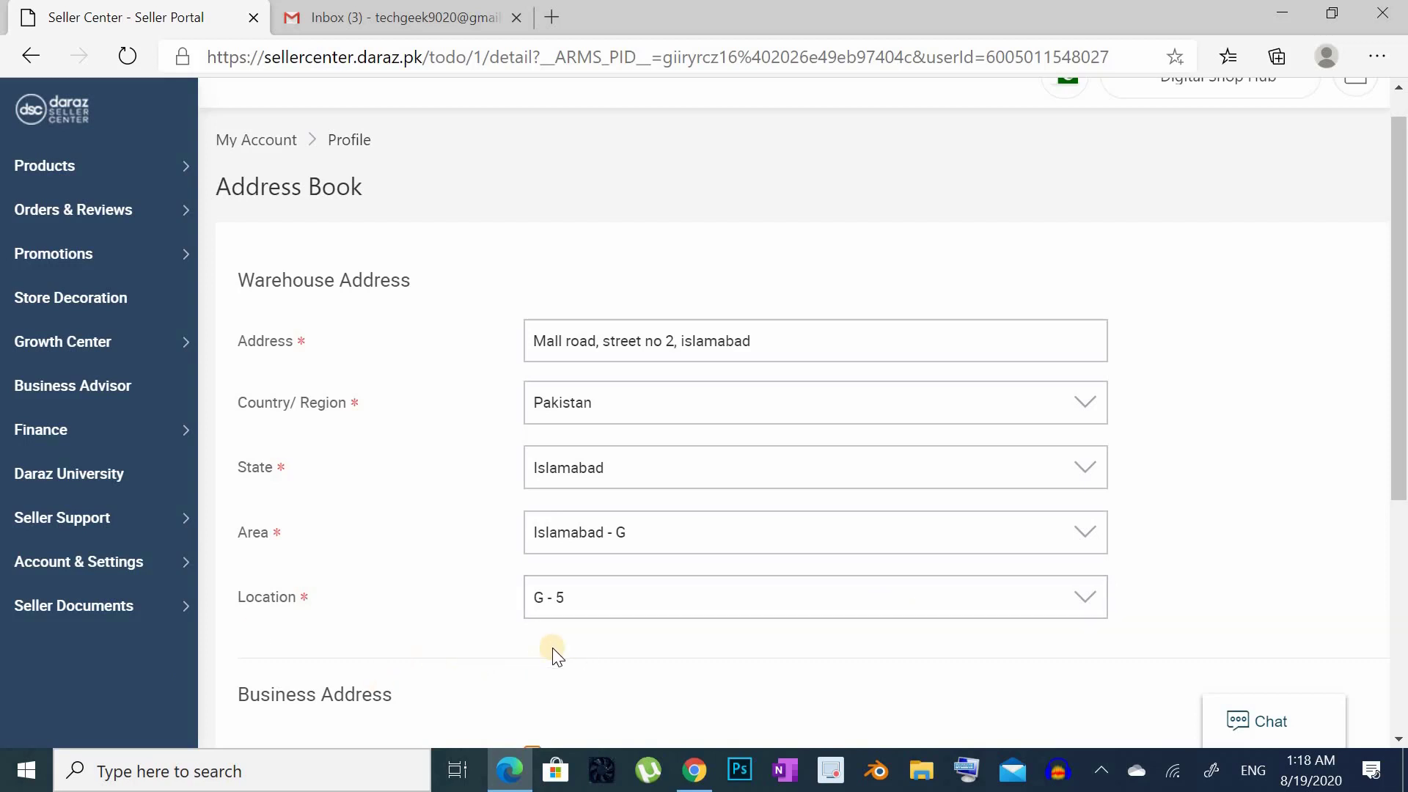
{"action": "scroll", "coordinate": [552, 648], "scroll_direction": "down", "scroll_amount": 1}
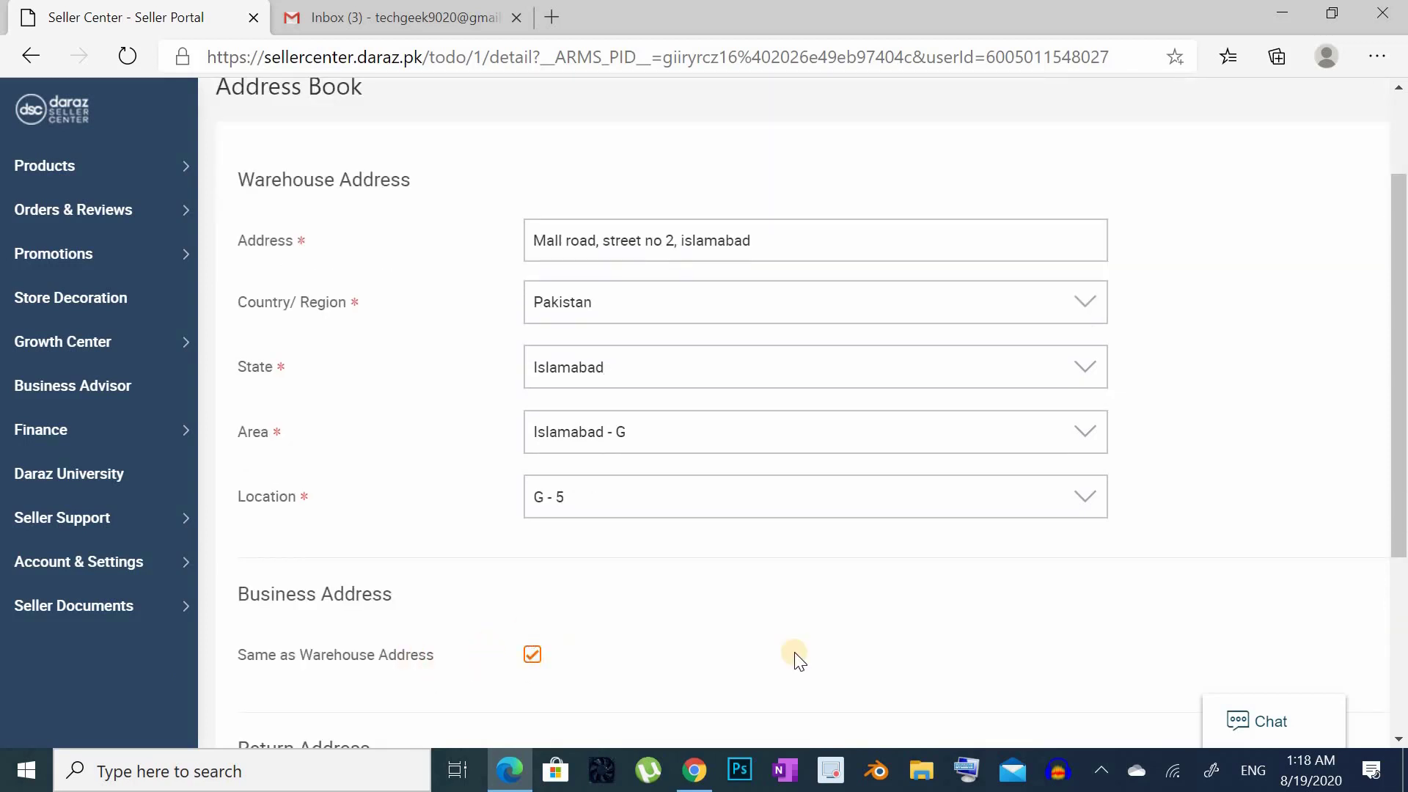
{"action": "scroll", "coordinate": [798, 658], "scroll_direction": "down", "scroll_amount": 2}
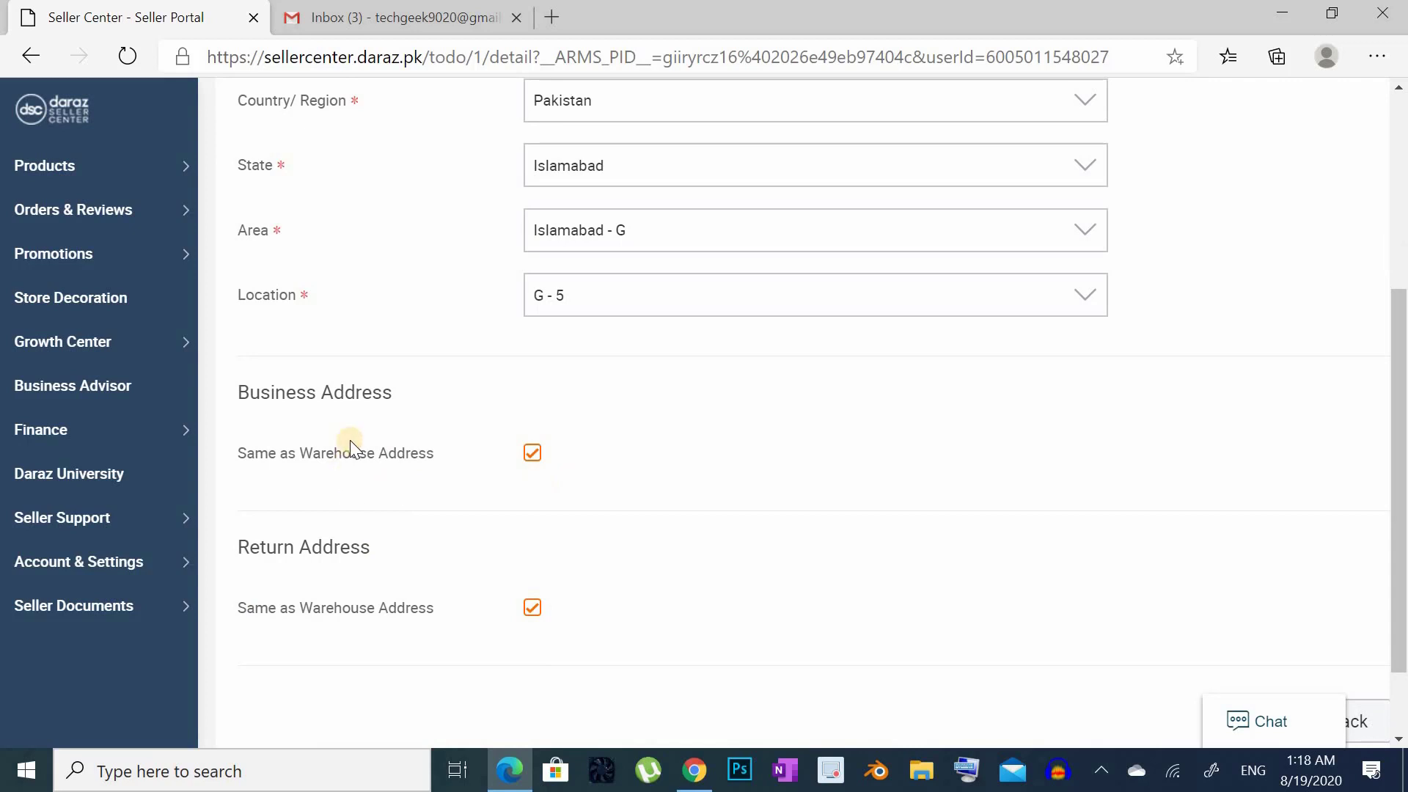
{"action": "scroll", "coordinate": [770, 455], "scroll_direction": "up", "scroll_amount": 1}
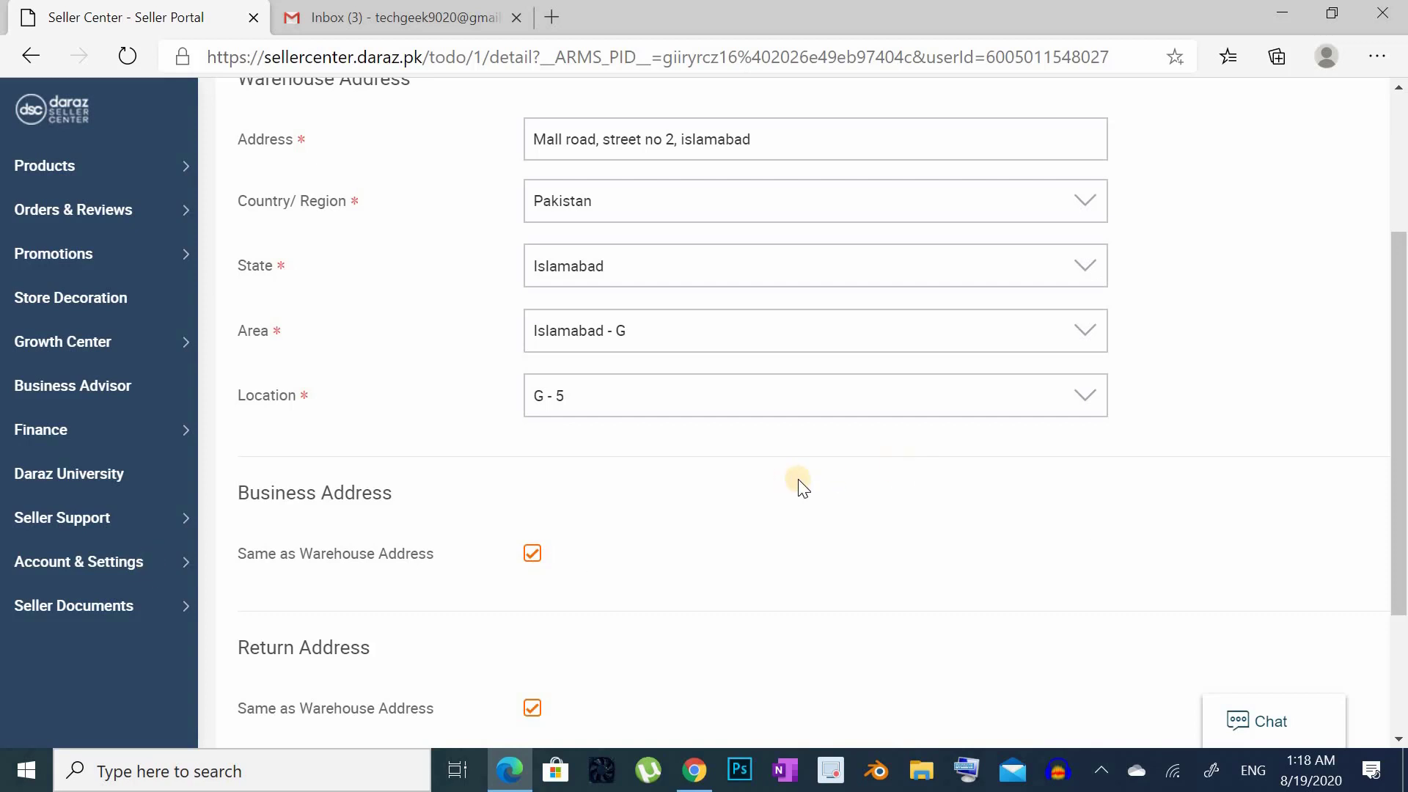
{"action": "scroll", "coordinate": [788, 484], "scroll_direction": "down", "scroll_amount": 1}
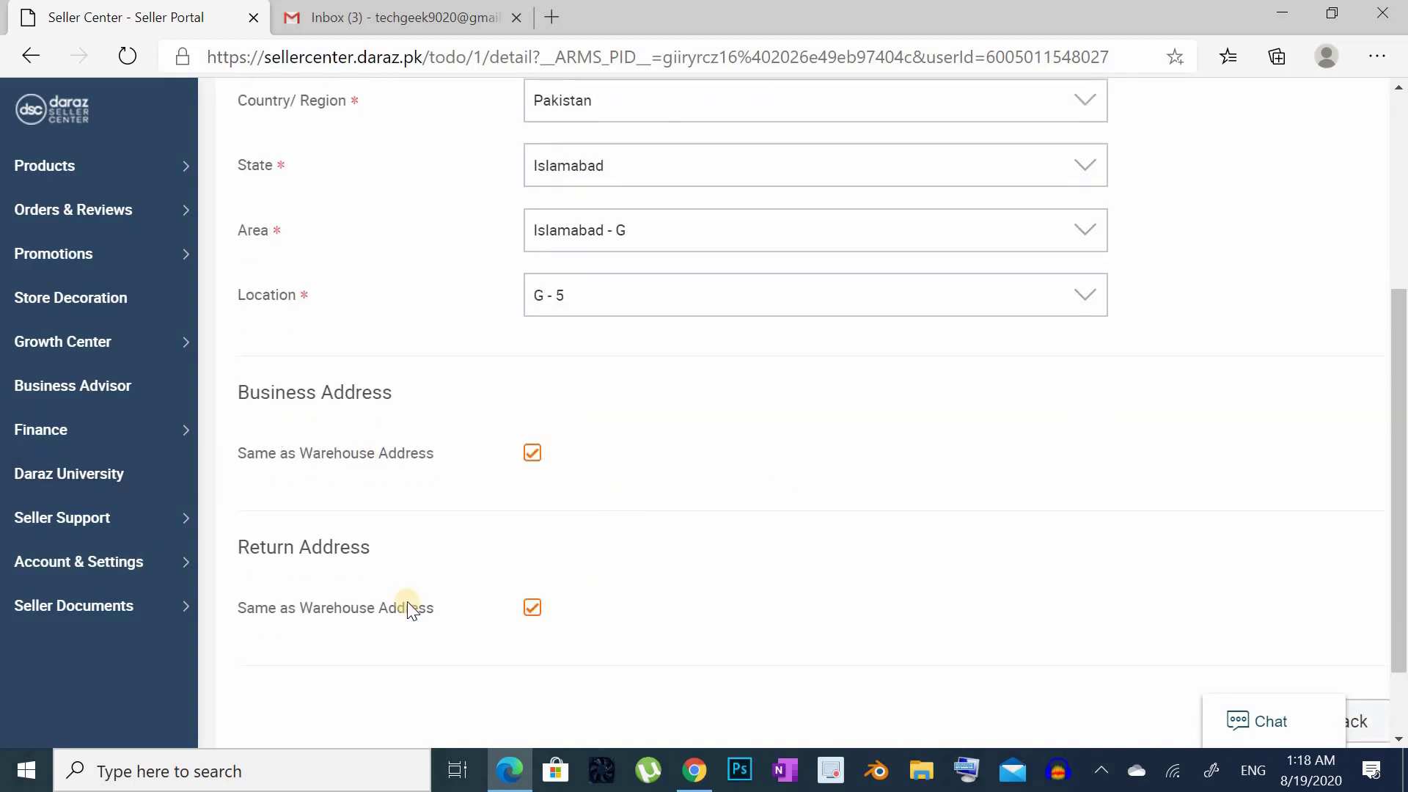
{"action": "scroll", "coordinate": [585, 541], "scroll_direction": "up", "scroll_amount": 4}
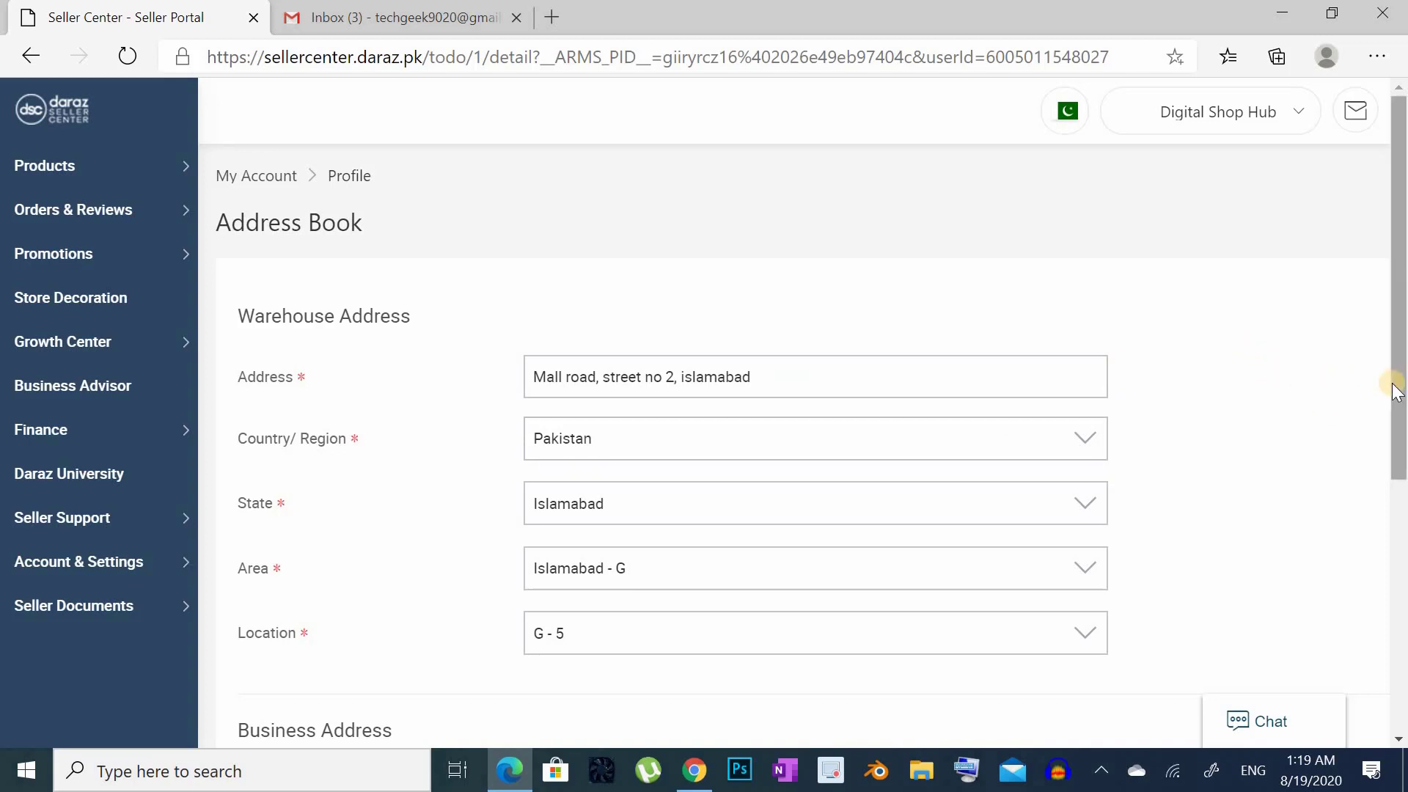
{"action": "scroll", "coordinate": [1399, 378], "scroll_direction": "down", "scroll_amount": 4}
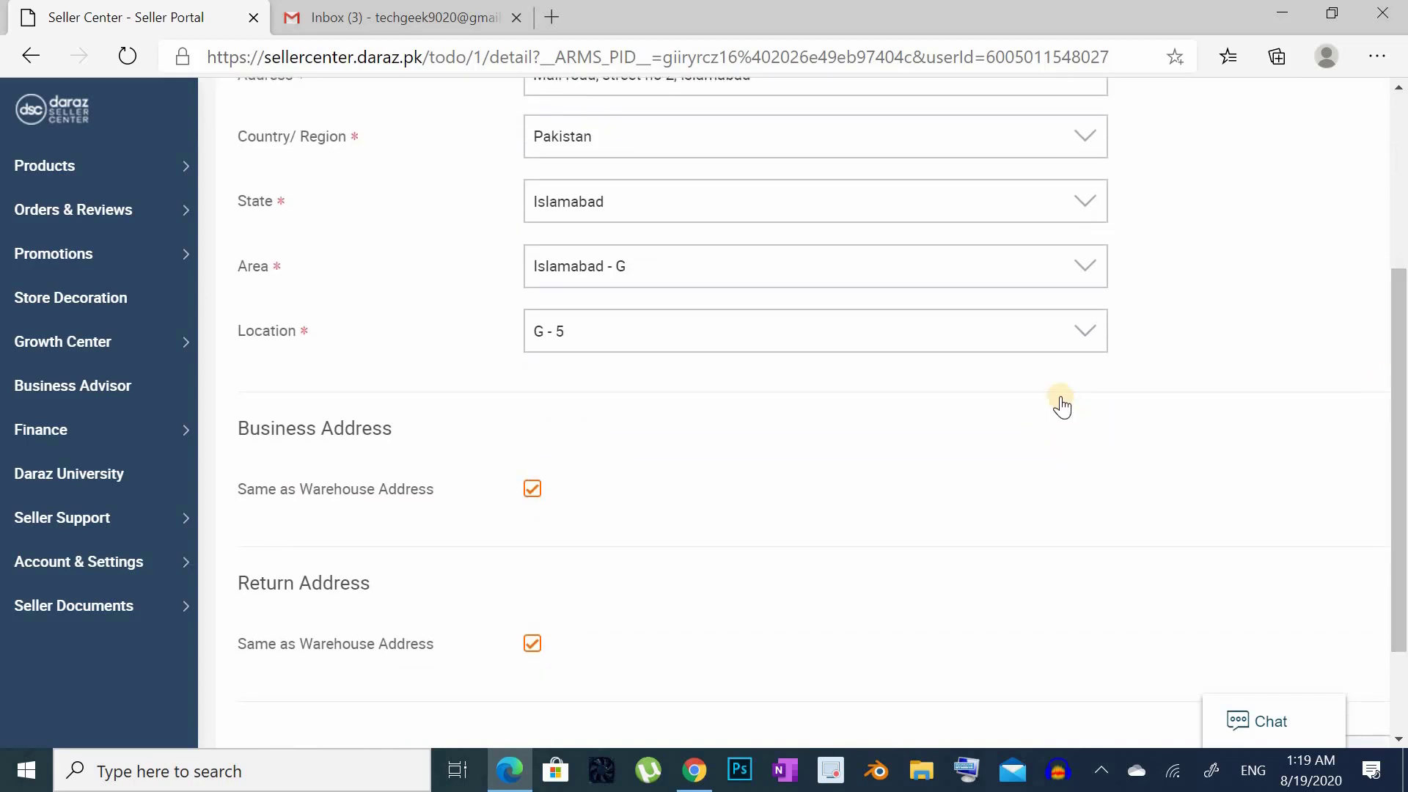
{"action": "scroll", "coordinate": [1062, 405], "scroll_direction": "up", "scroll_amount": 3}
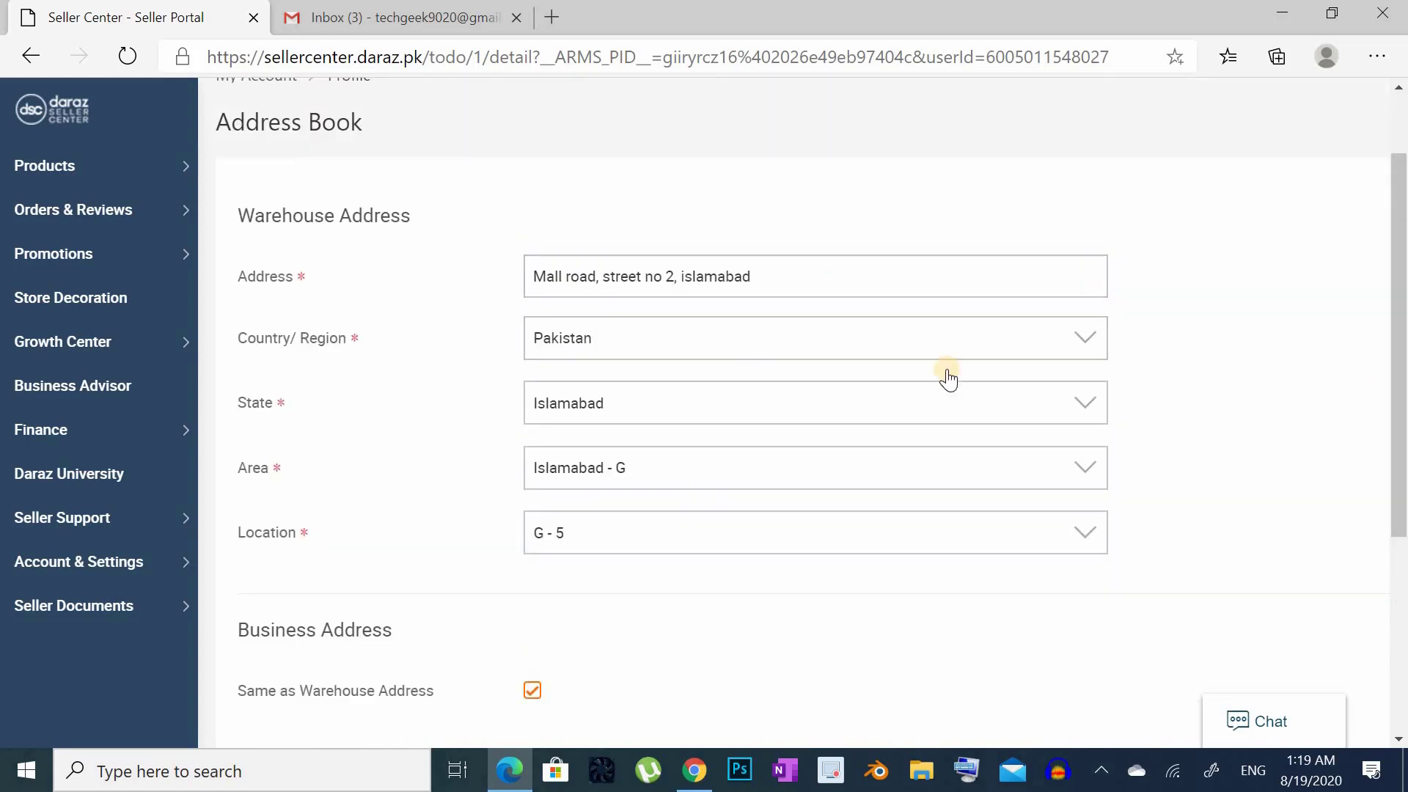
{"action": "scroll", "coordinate": [947, 379], "scroll_direction": "down", "scroll_amount": 5}
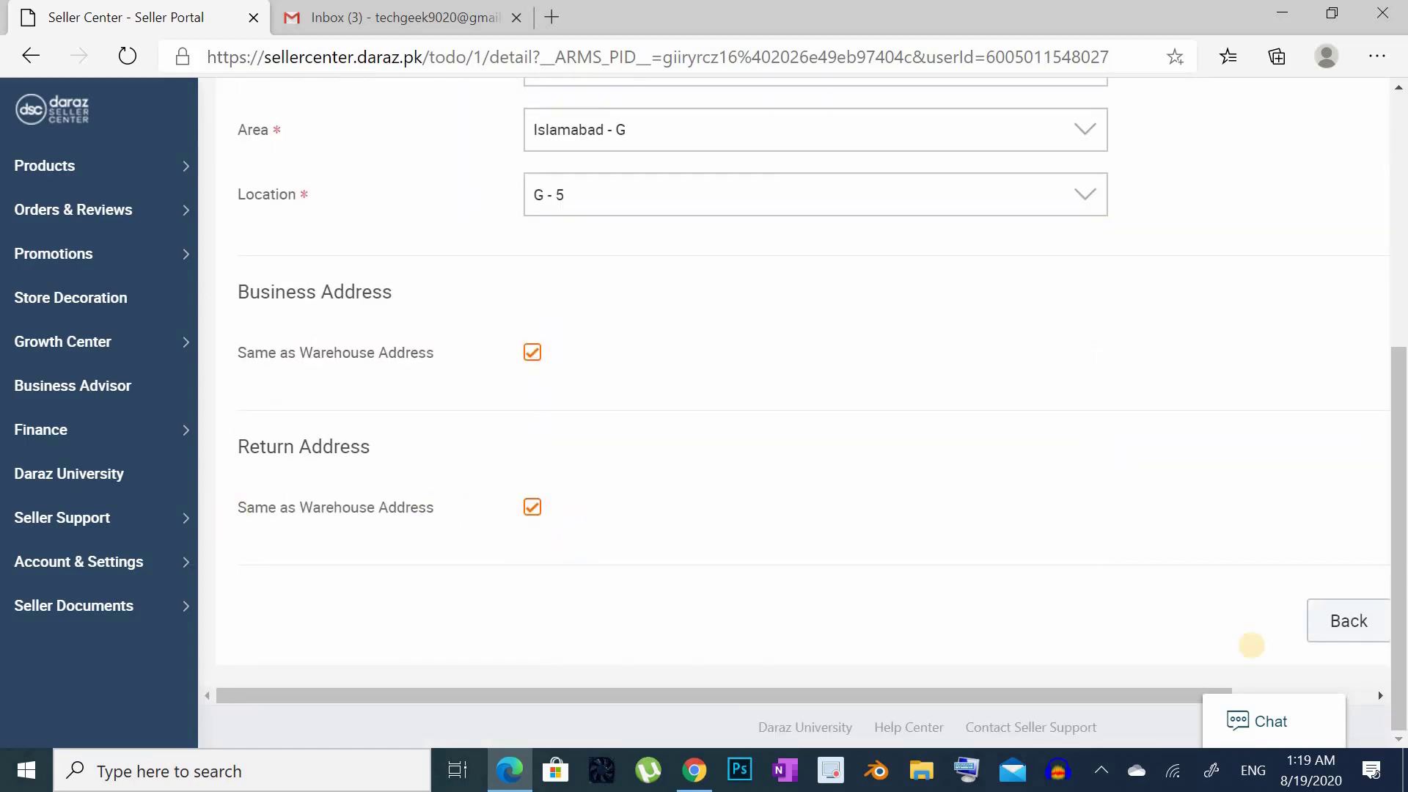
{"action": "left_click_drag", "start_coordinate": [1104, 694], "coordinate": [1242, 625]}
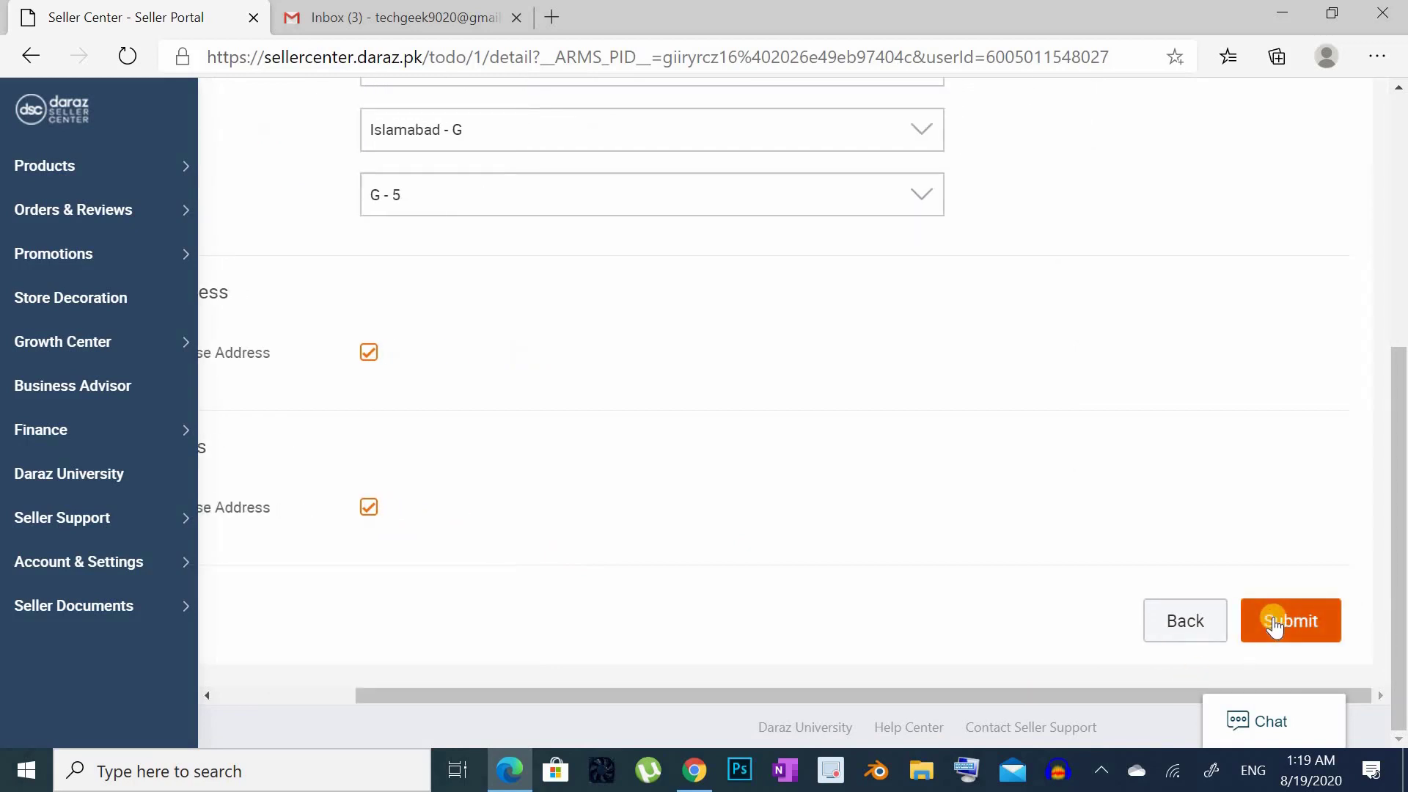
Submit the address book and continue to the ID information verification form.
{"action": "left_click", "coordinate": [1273, 621]}
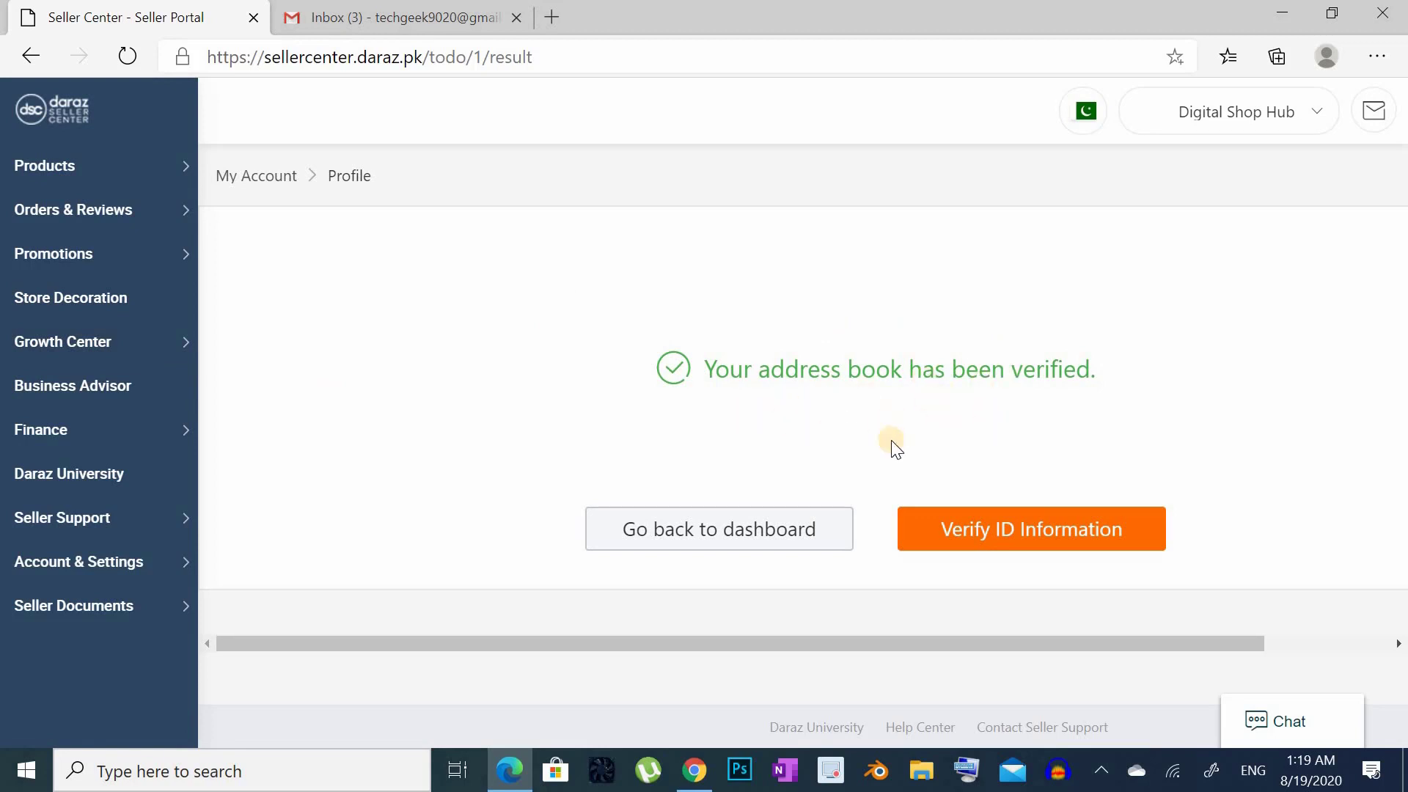
{"action": "left_click", "coordinate": [1039, 542]}
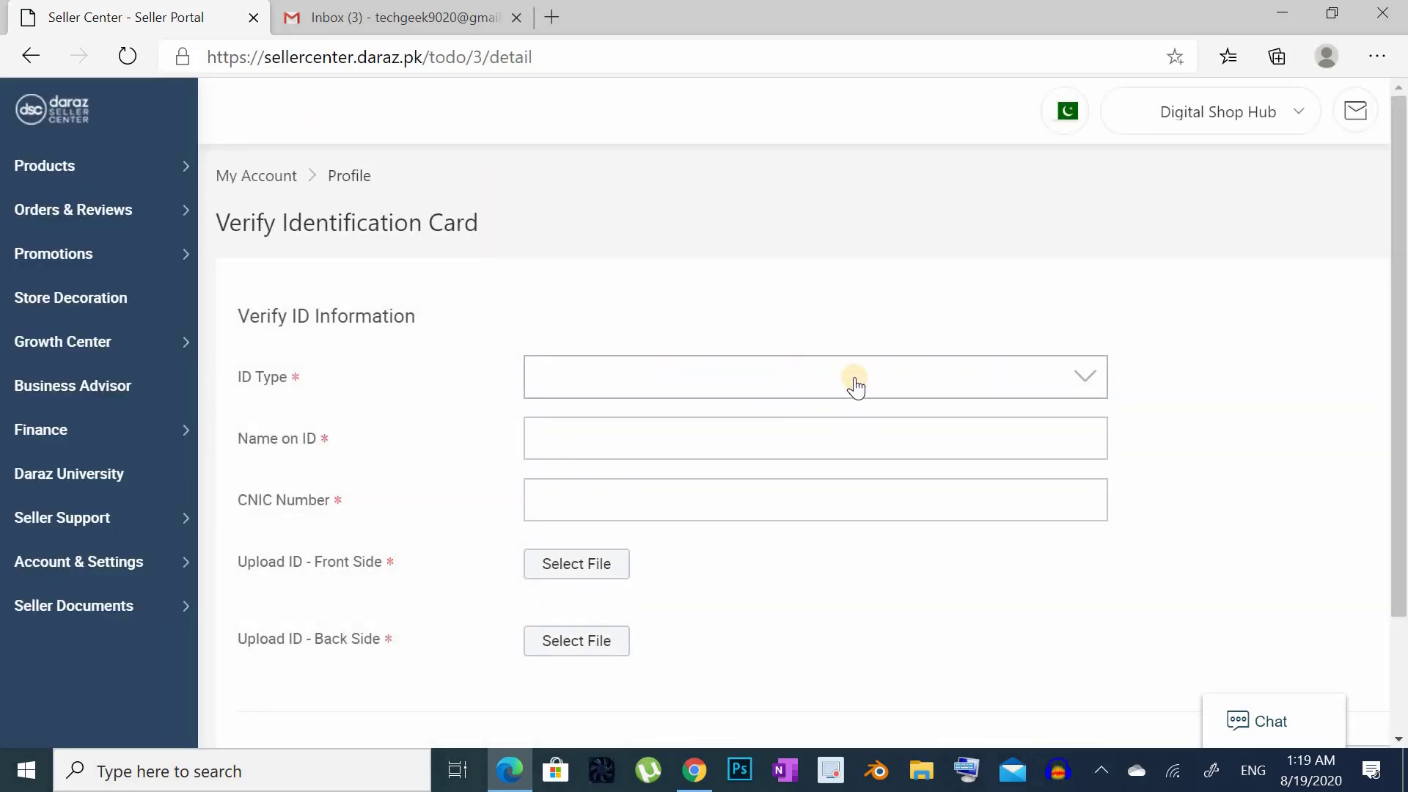
Choose CNIC as the ID type, then enter the name on the ID and the CNIC number.
{"action": "scroll", "coordinate": [848, 345], "scroll_direction": "down", "scroll_amount": 1}
{"action": "scroll", "coordinate": [848, 371], "scroll_direction": "up", "scroll_amount": 1}
{"action": "left_click", "coordinate": [853, 391]}
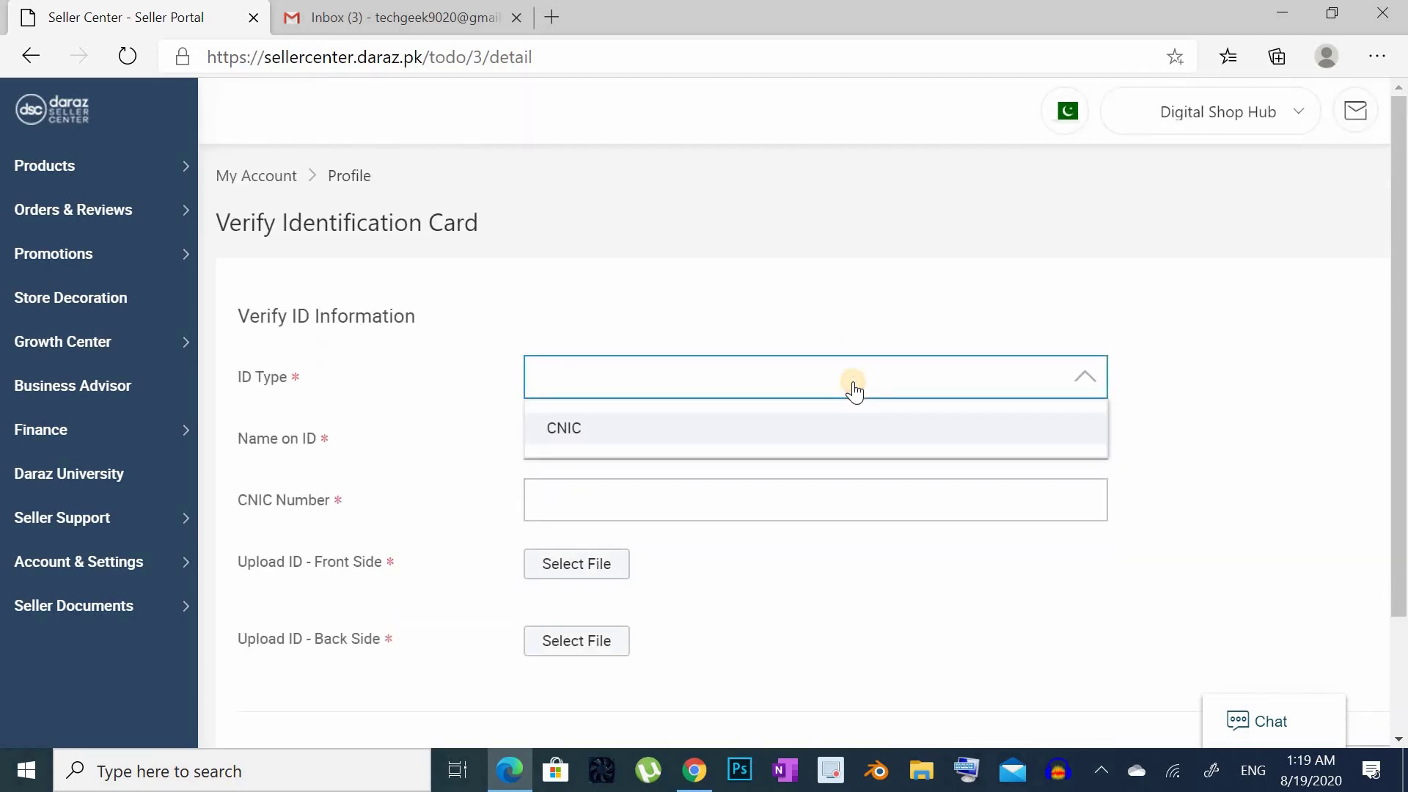
{"action": "left_click", "coordinate": [825, 442]}
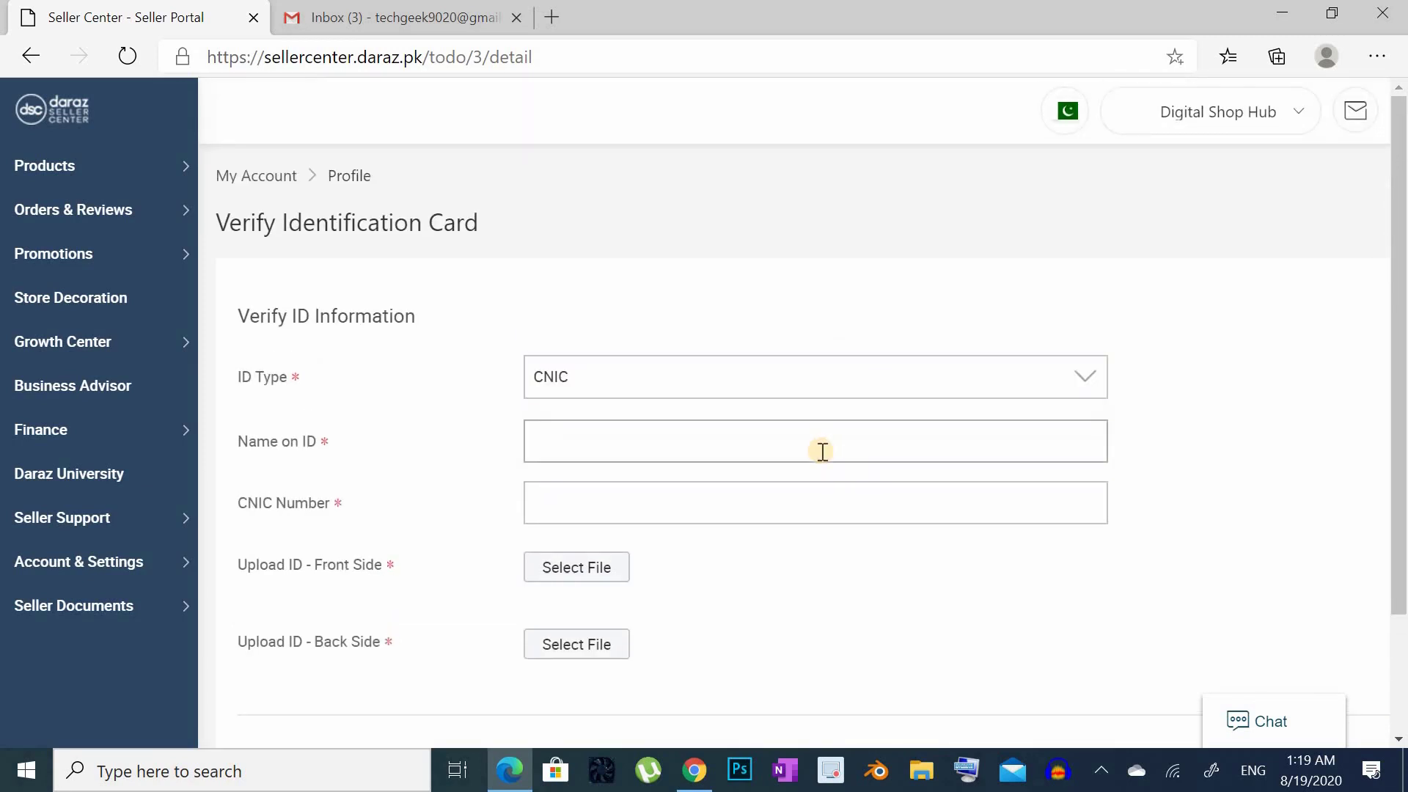
{"action": "left_click", "coordinate": [753, 447]}
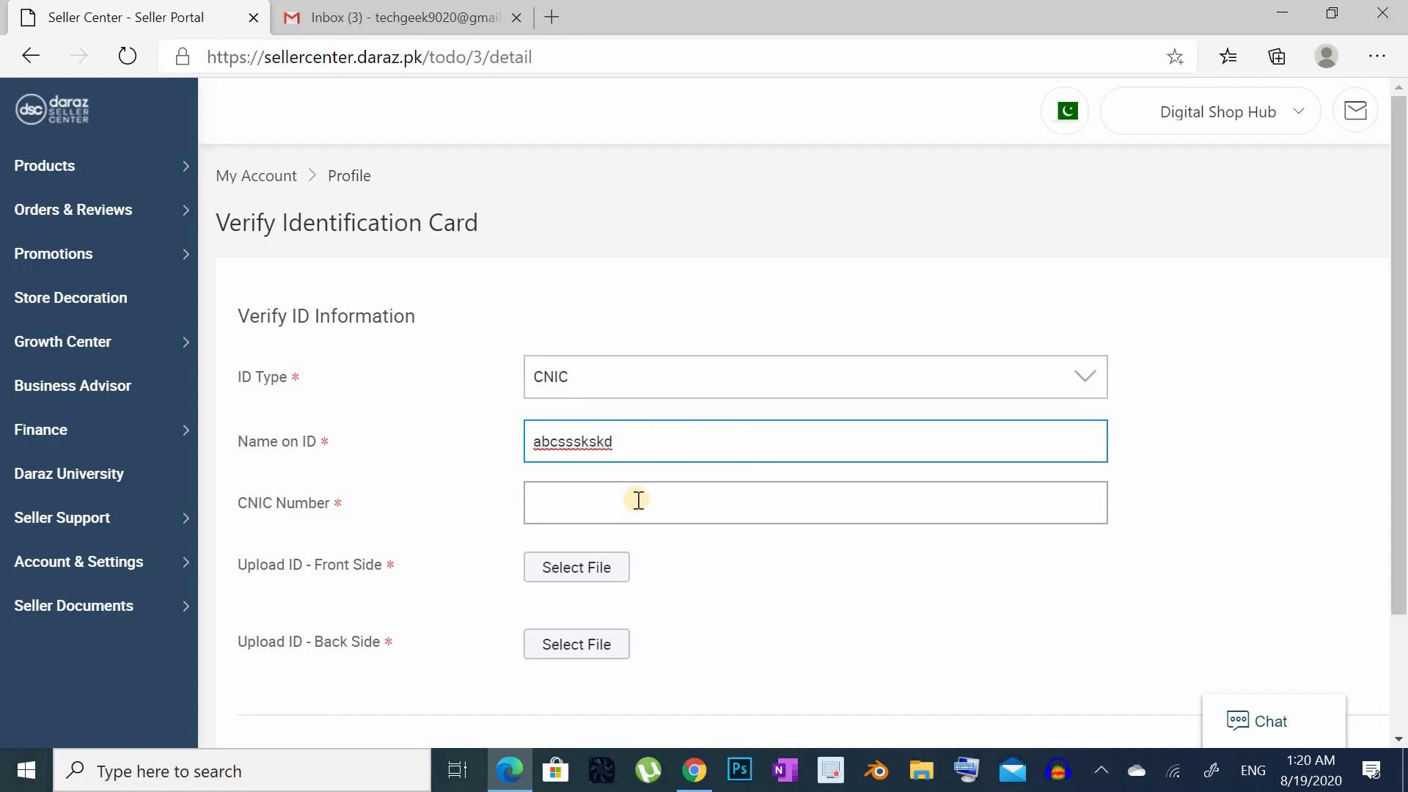
{"action": "left_click", "coordinate": [661, 498]}
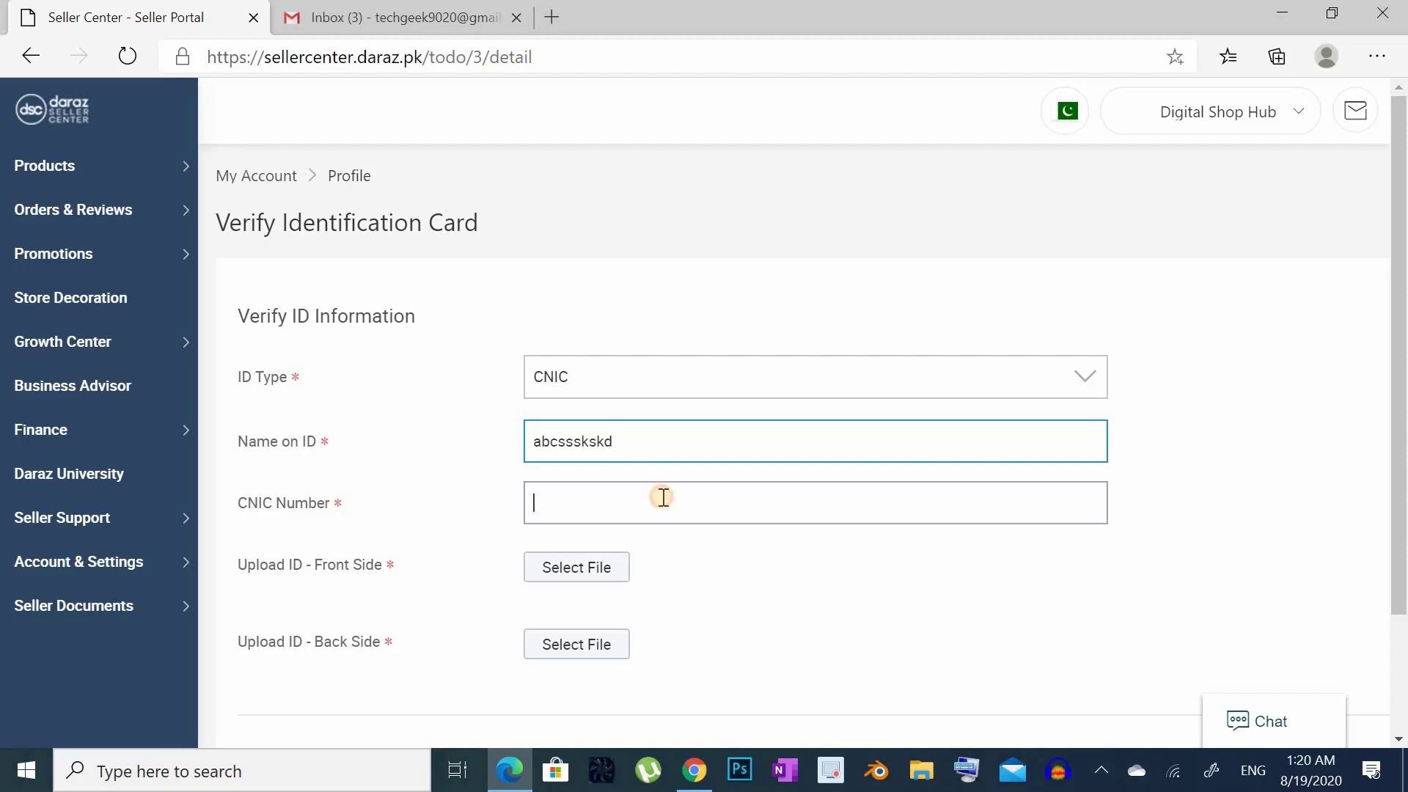
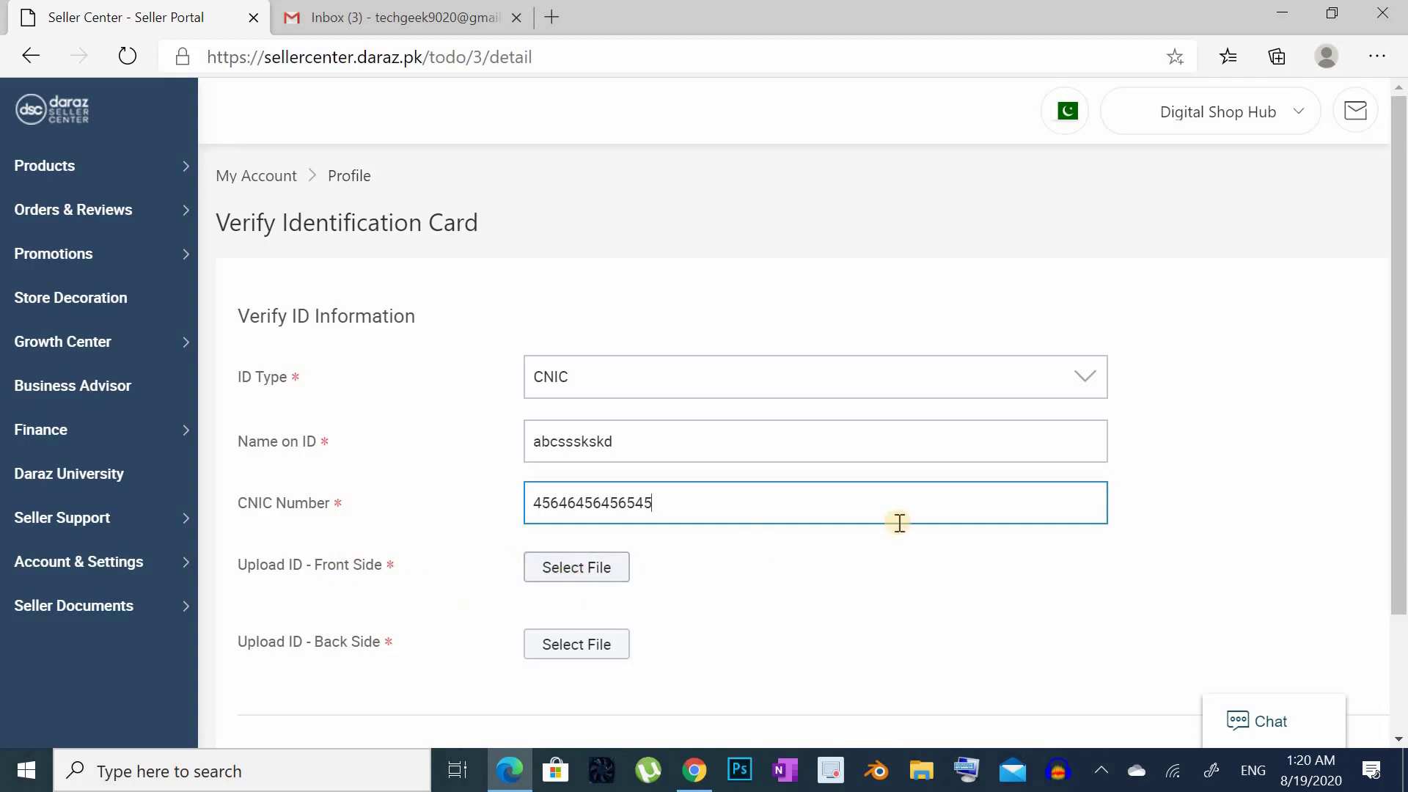
{"action": "scroll", "coordinate": [609, 557], "scroll_direction": "down", "scroll_amount": 2}
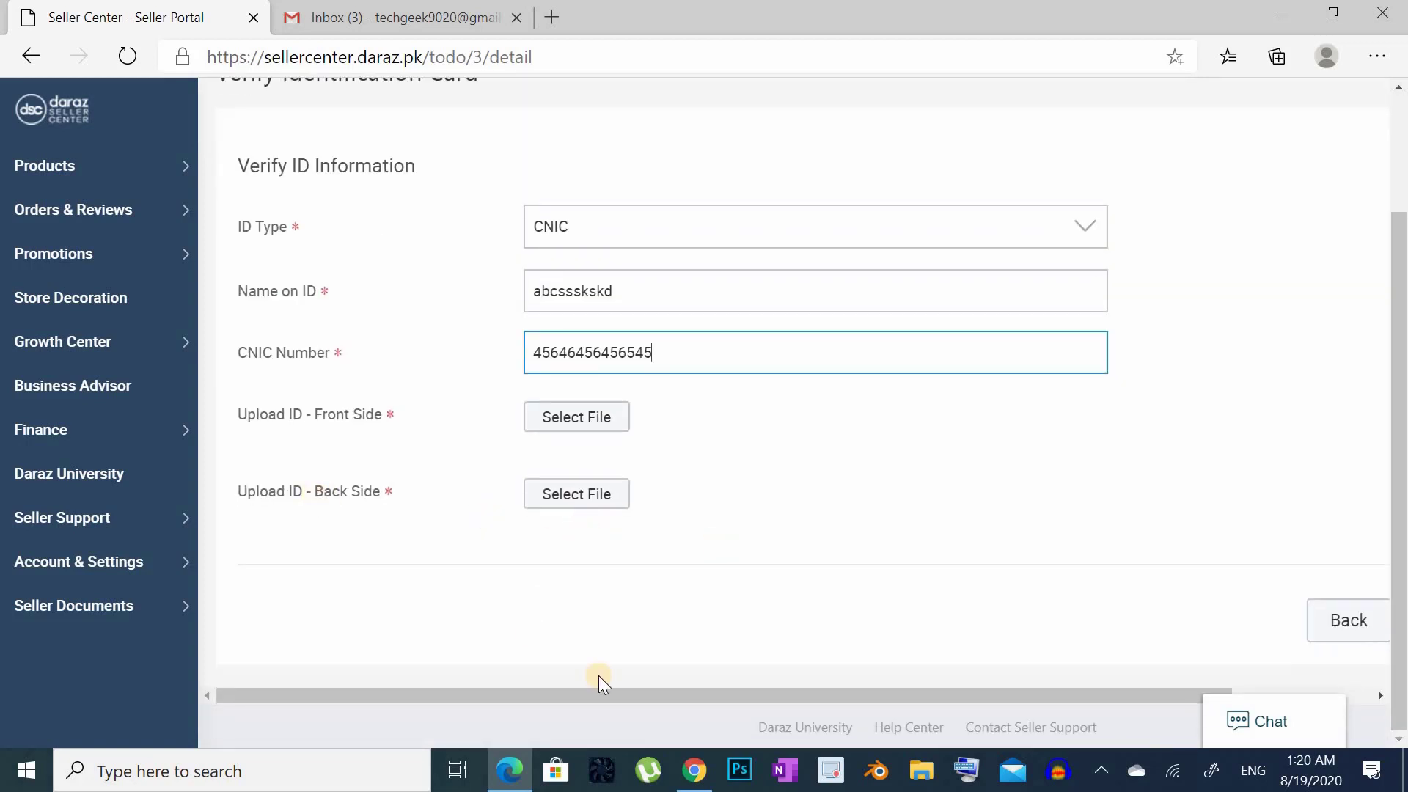
{"action": "left_click_drag", "start_coordinate": [619, 694], "coordinate": [579, 689]}
Upload construction-681550_1920 from Downloads as the ID card's front side.
{"action": "scroll", "coordinate": [685, 547], "scroll_direction": "up", "scroll_amount": 2}
{"action": "left_click", "coordinate": [576, 567]}
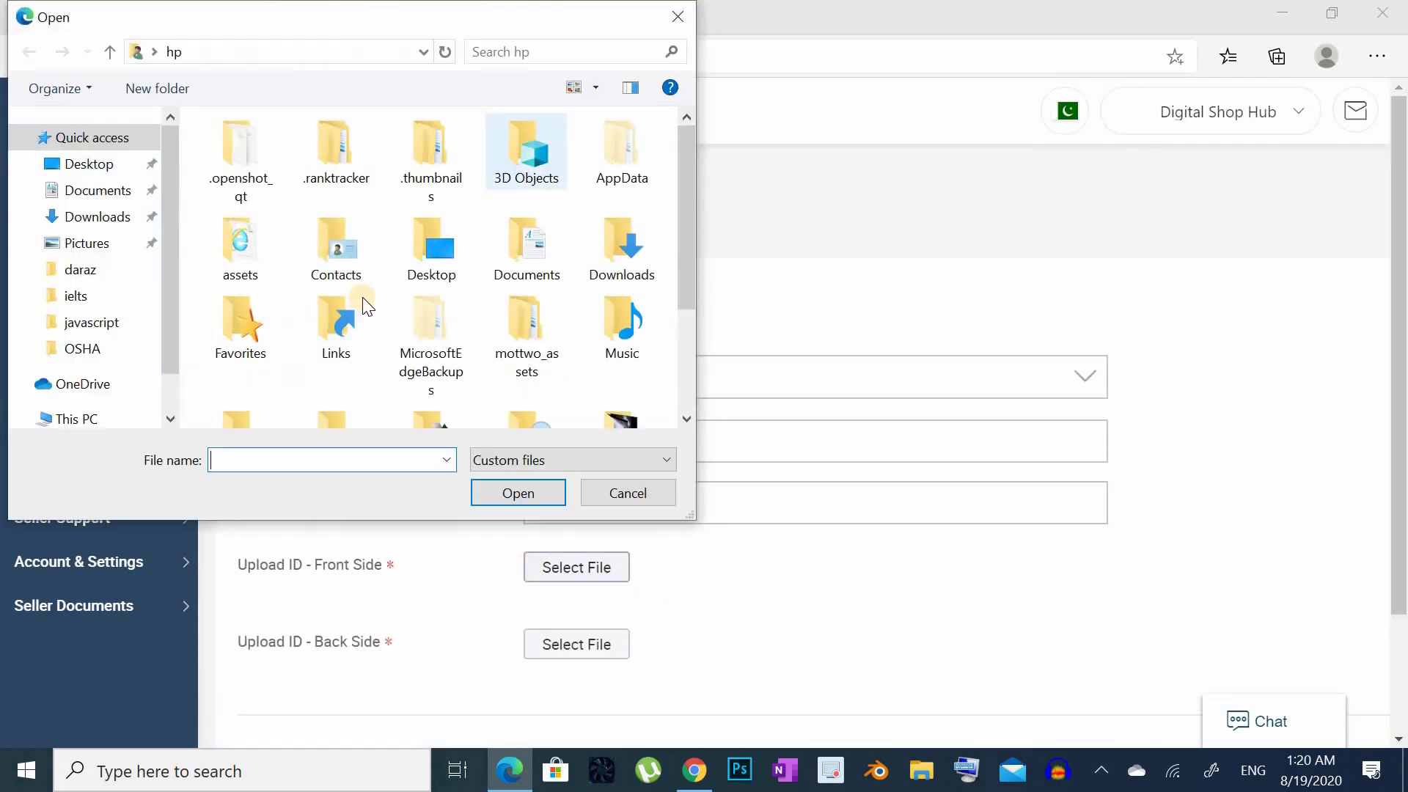
{"action": "scroll", "coordinate": [387, 323], "scroll_direction": "down", "scroll_amount": 2}
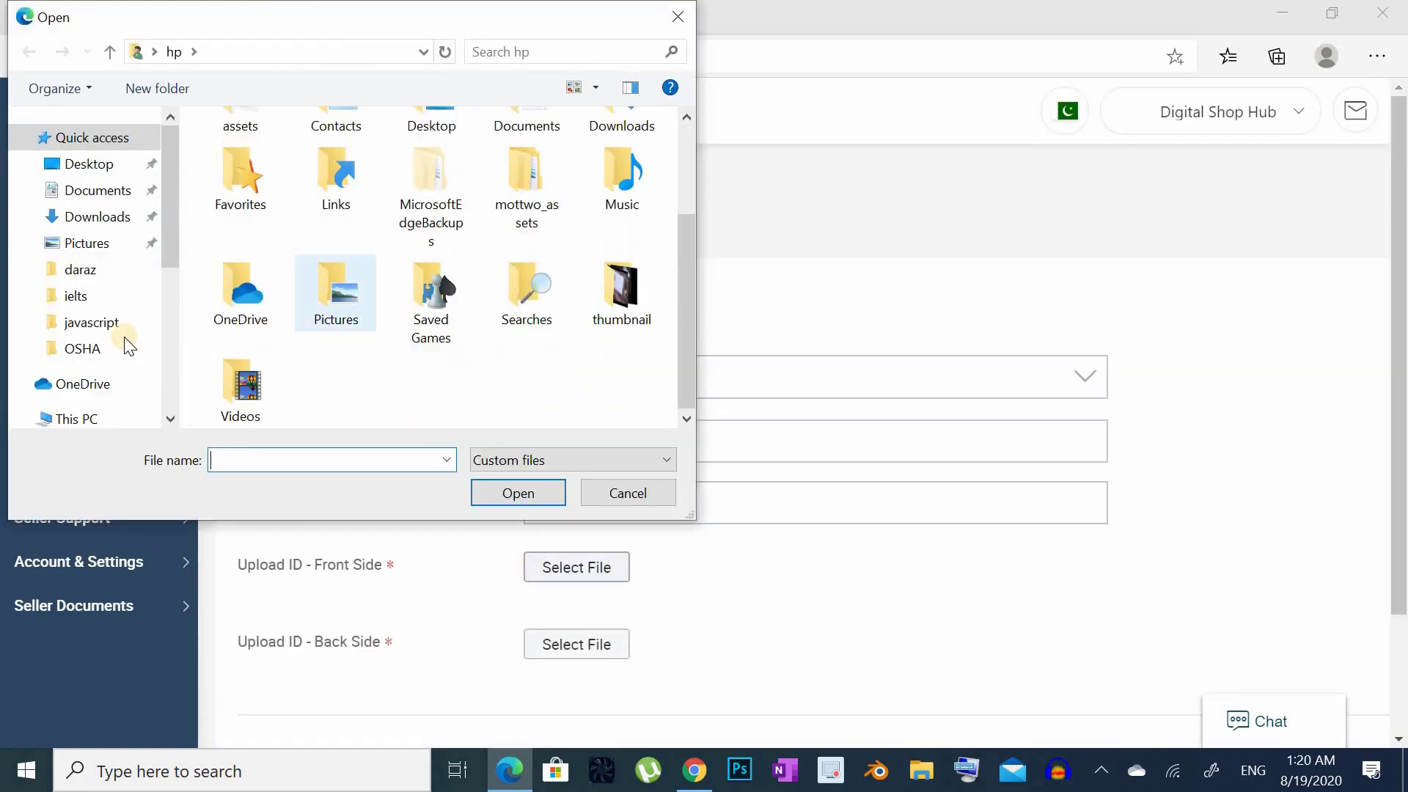
{"action": "left_click", "coordinate": [95, 220]}
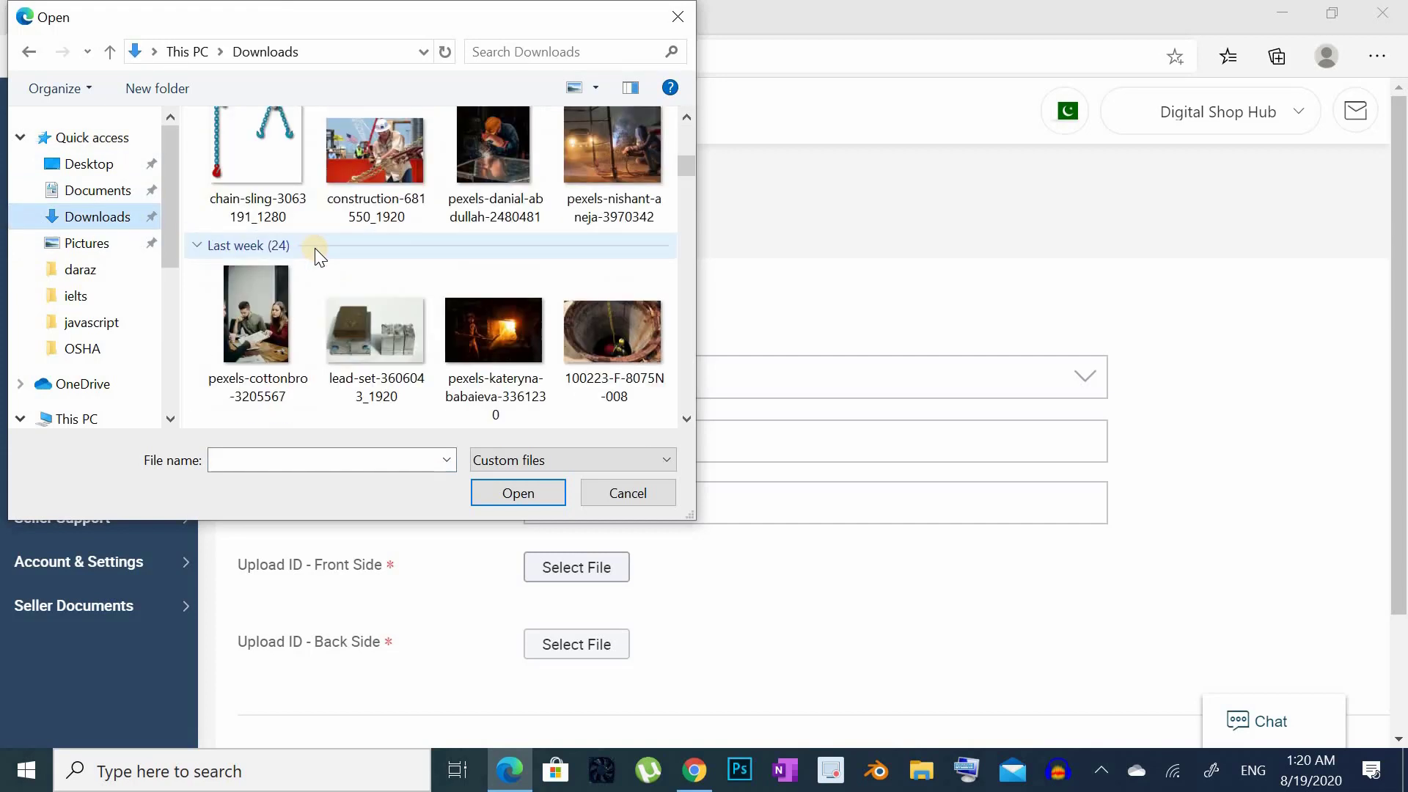
{"action": "double_click", "coordinate": [374, 151]}
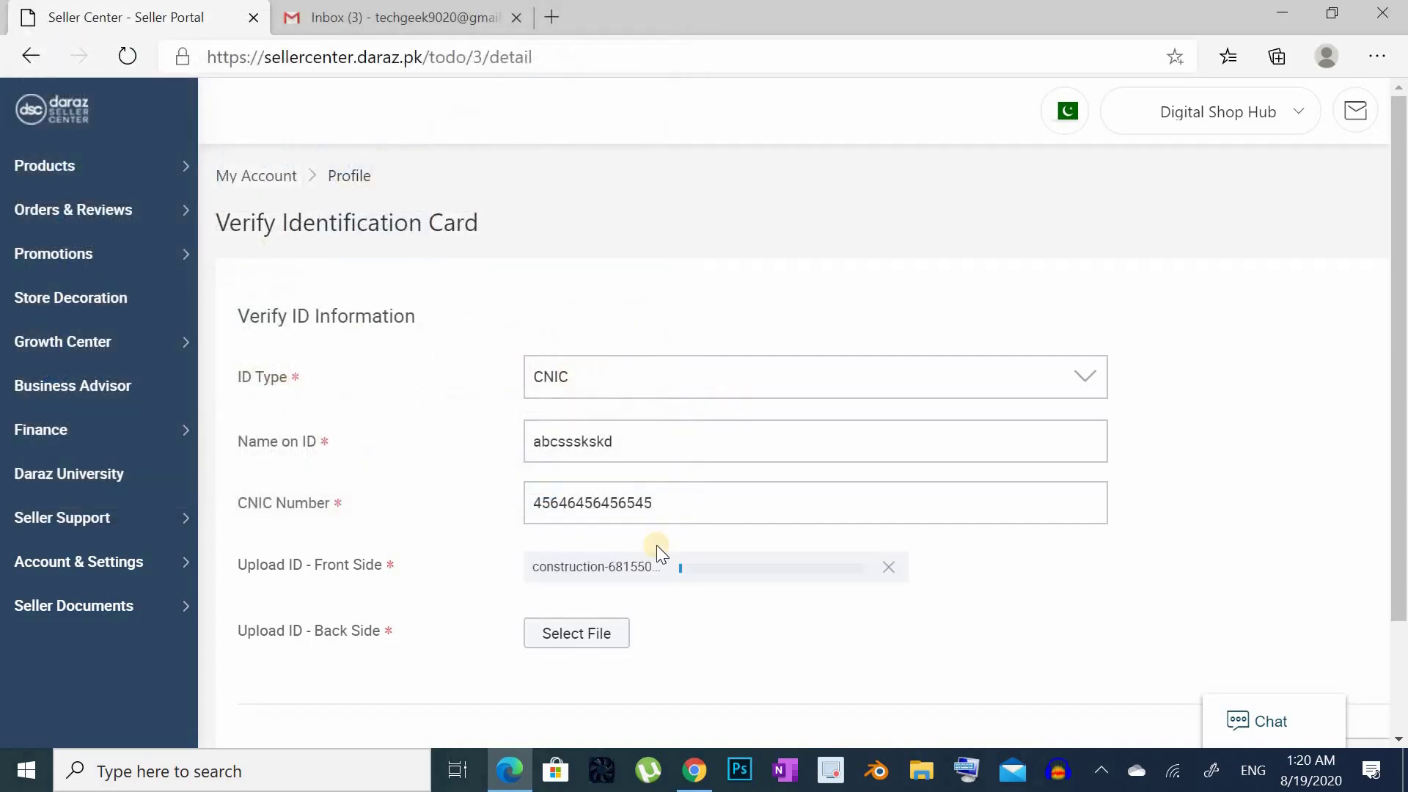
Upload lead-set-3606043_1920 as the ID card's back side.
{"action": "left_click", "coordinate": [583, 633]}
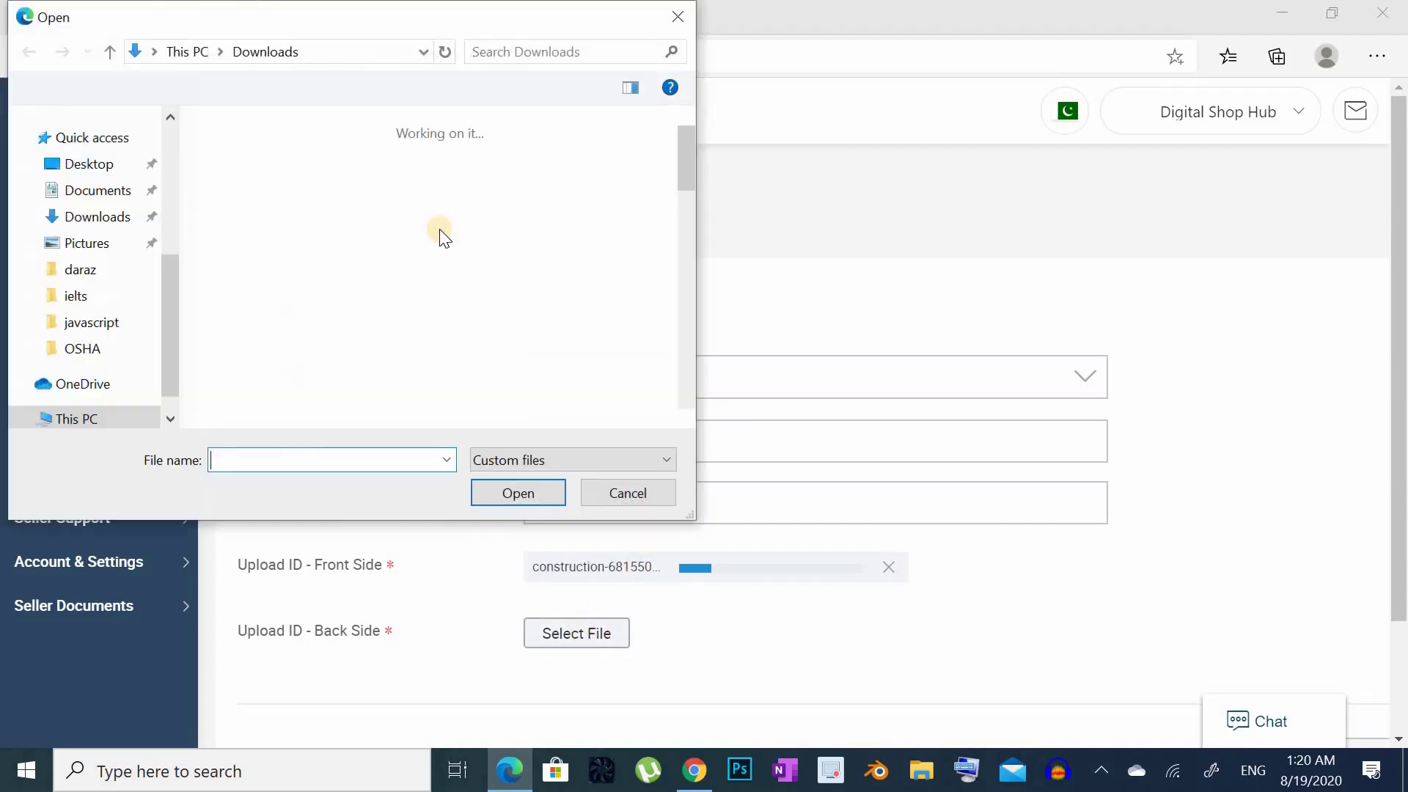
{"action": "scroll", "coordinate": [293, 345], "scroll_direction": "down", "scroll_amount": 5}
{"action": "double_click", "coordinate": [405, 361]}
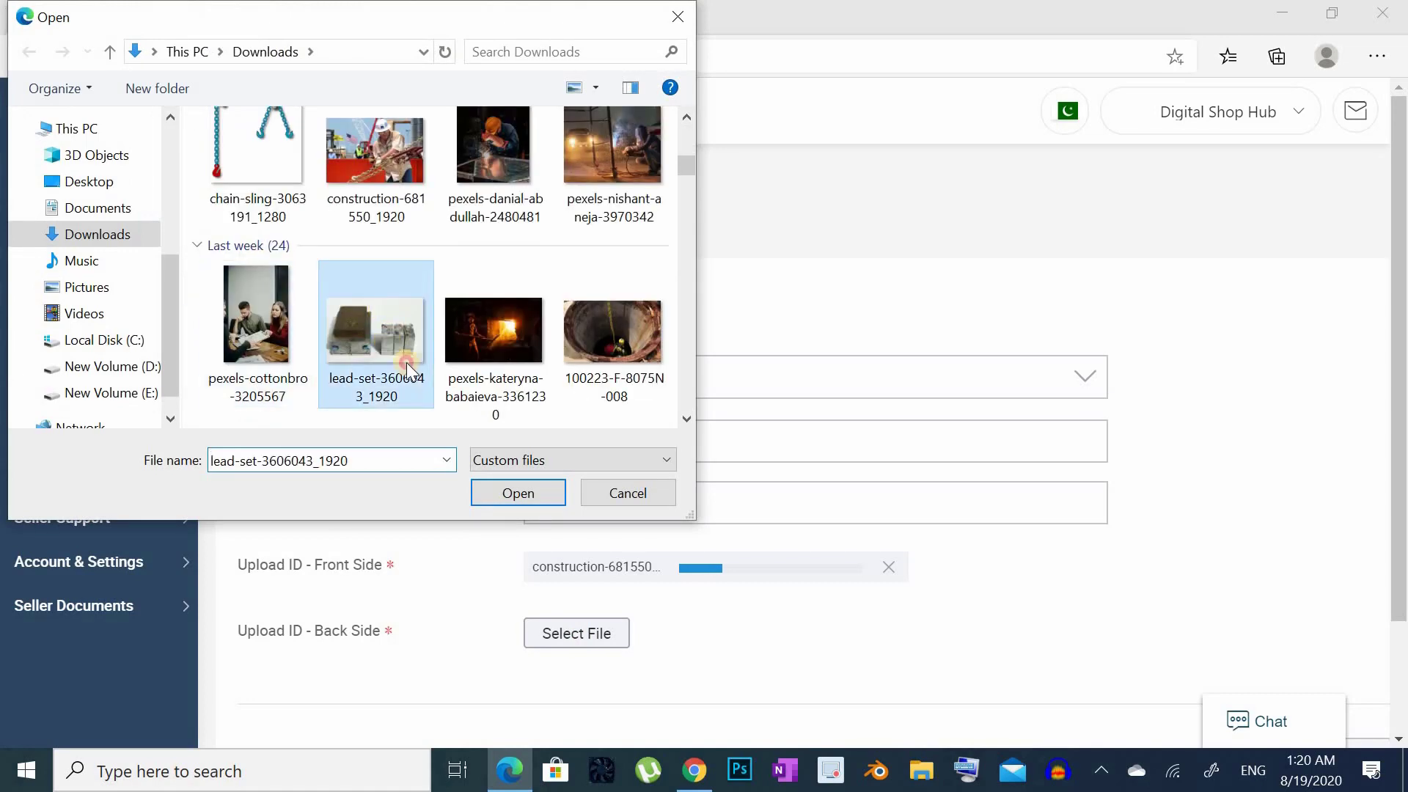
{"action": "scroll", "coordinate": [885, 515], "scroll_direction": "down", "scroll_amount": 3}
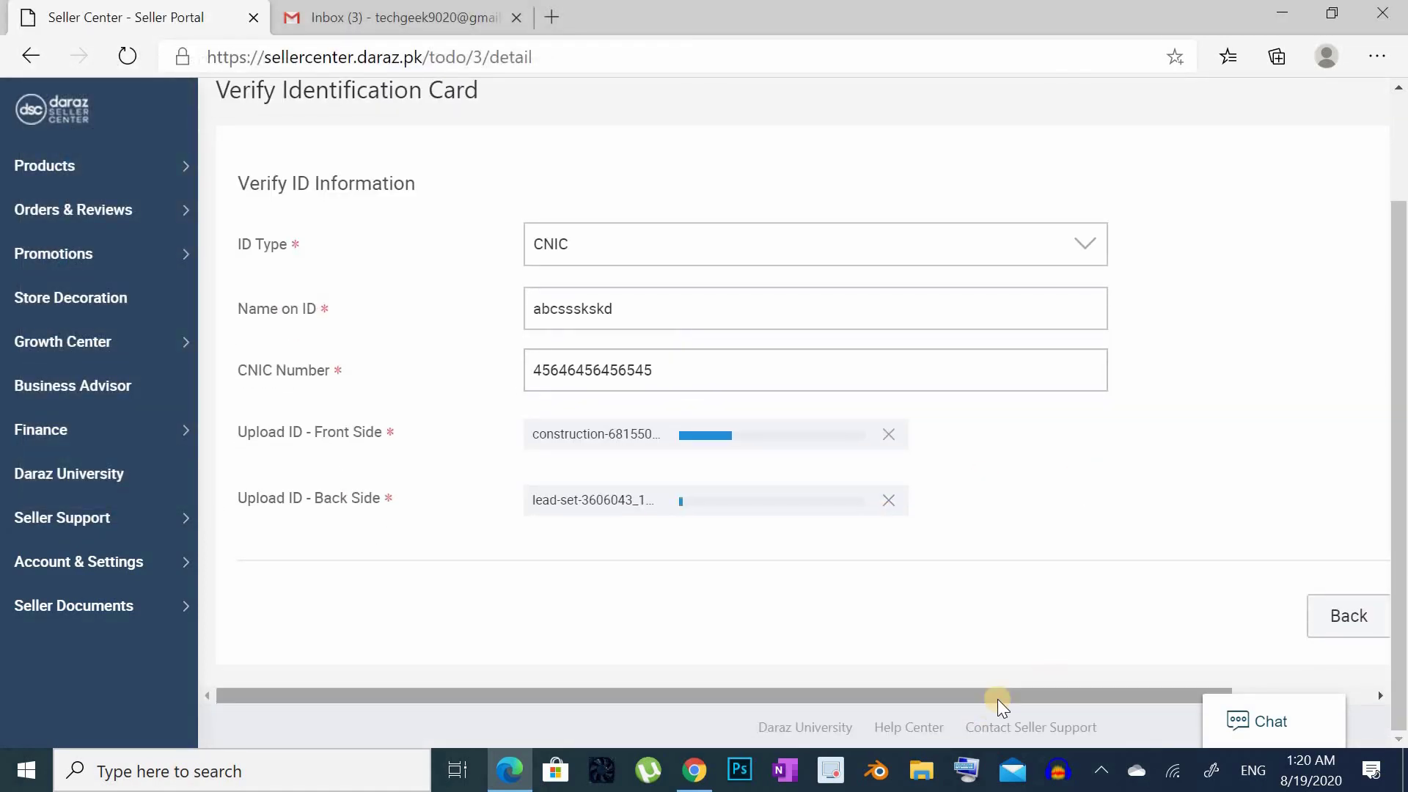
{"action": "left_click_drag", "start_coordinate": [1091, 696], "coordinate": [865, 658]}
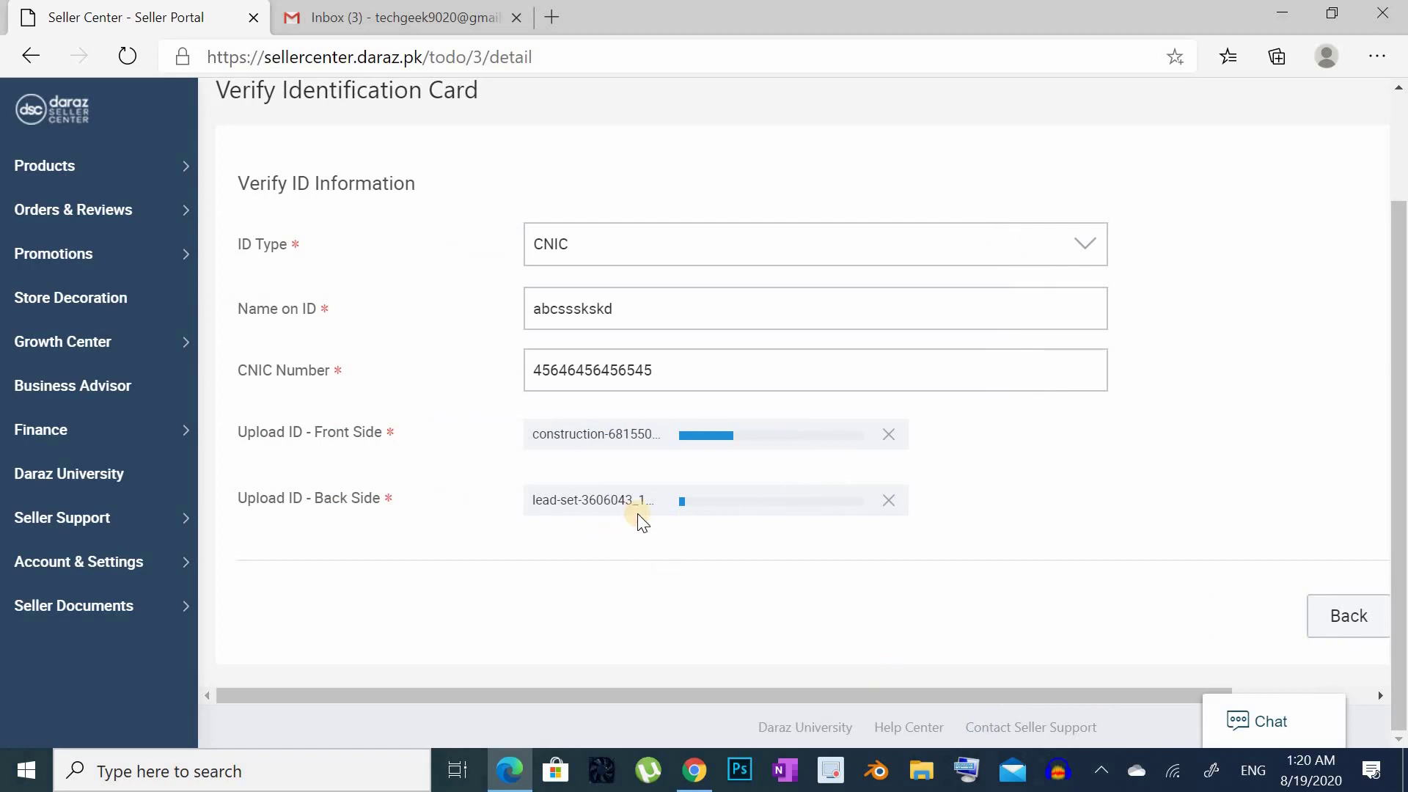
{"action": "scroll", "coordinate": [694, 579], "scroll_direction": "up", "scroll_amount": 2}
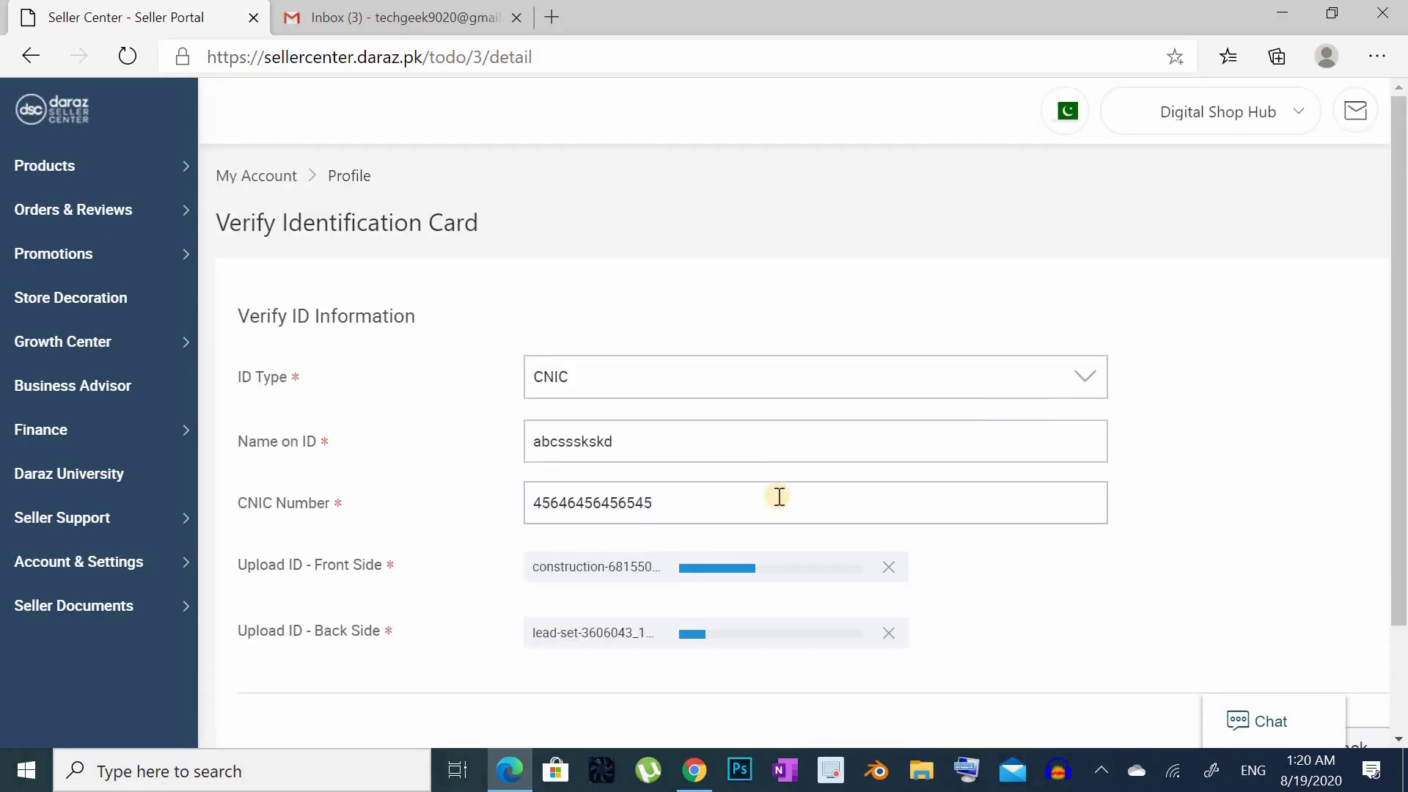
{"action": "scroll", "coordinate": [870, 610], "scroll_direction": "down", "scroll_amount": 2}
{"action": "scroll", "coordinate": [870, 610], "scroll_direction": "right", "scroll_amount": 2}
Submit the identity card details and continue to the bank information form.
{"action": "left_click", "coordinate": [1292, 618]}
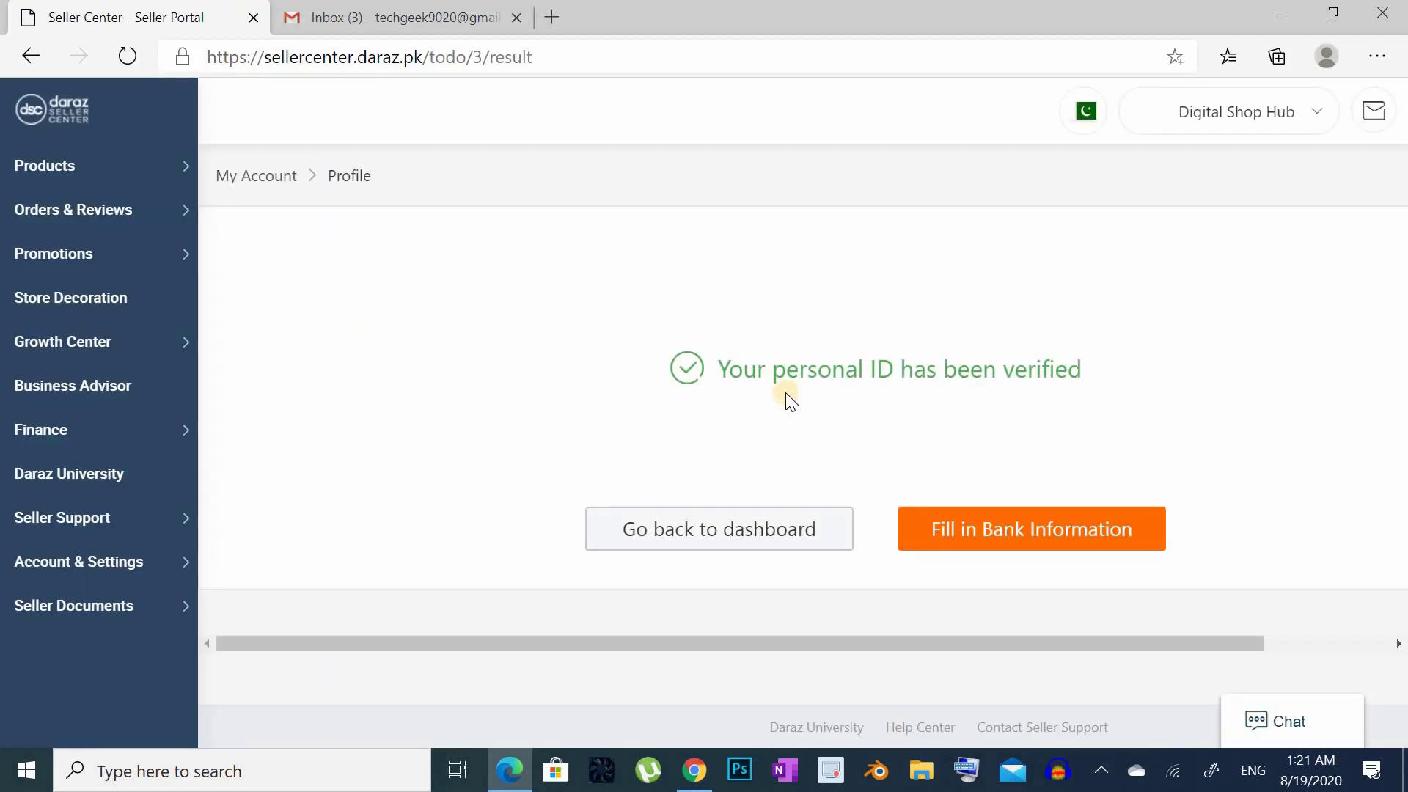
{"action": "left_click", "coordinate": [981, 541]}
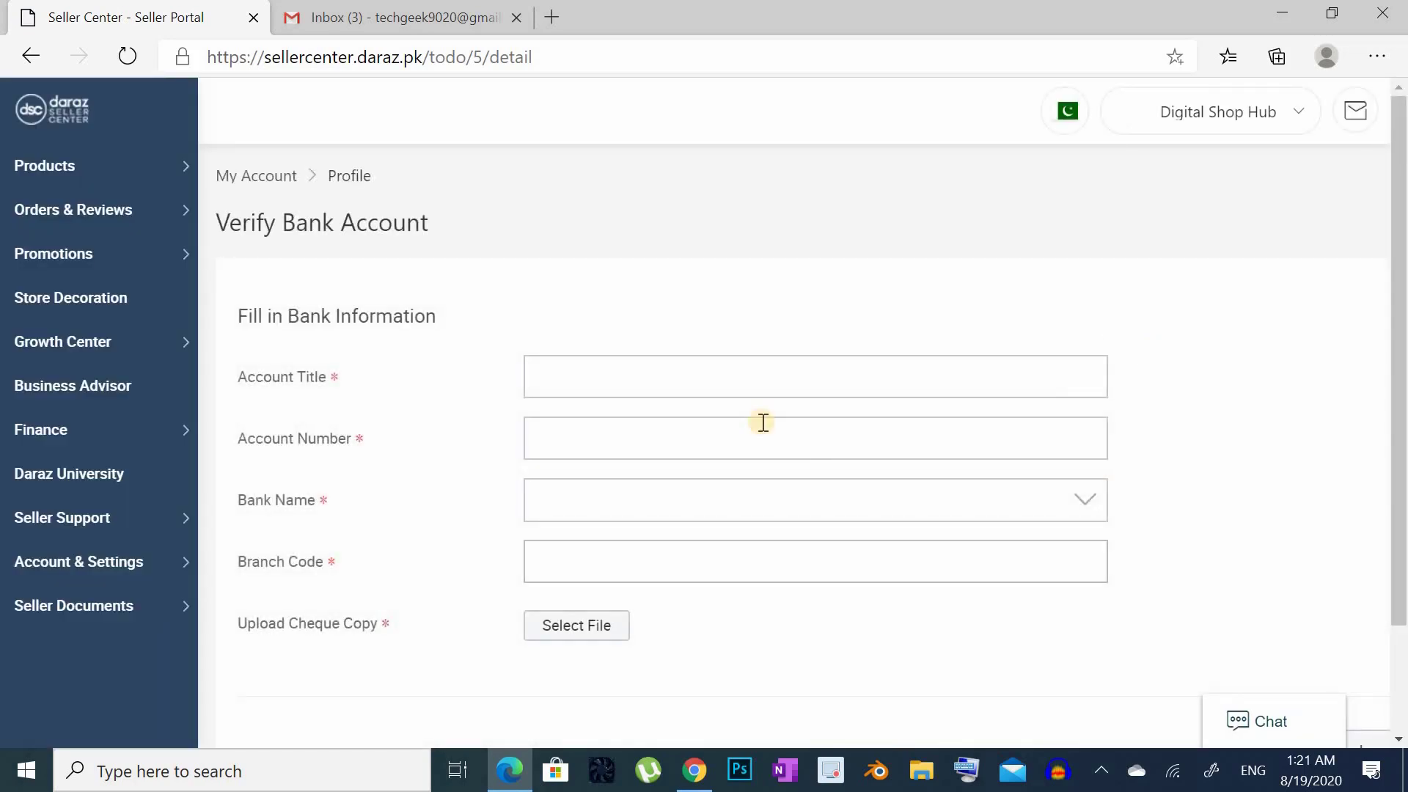
Enter the account title and number, choose Bank Al Habib Limited, and set branch code 345345345.
{"action": "left_click", "coordinate": [810, 383]}
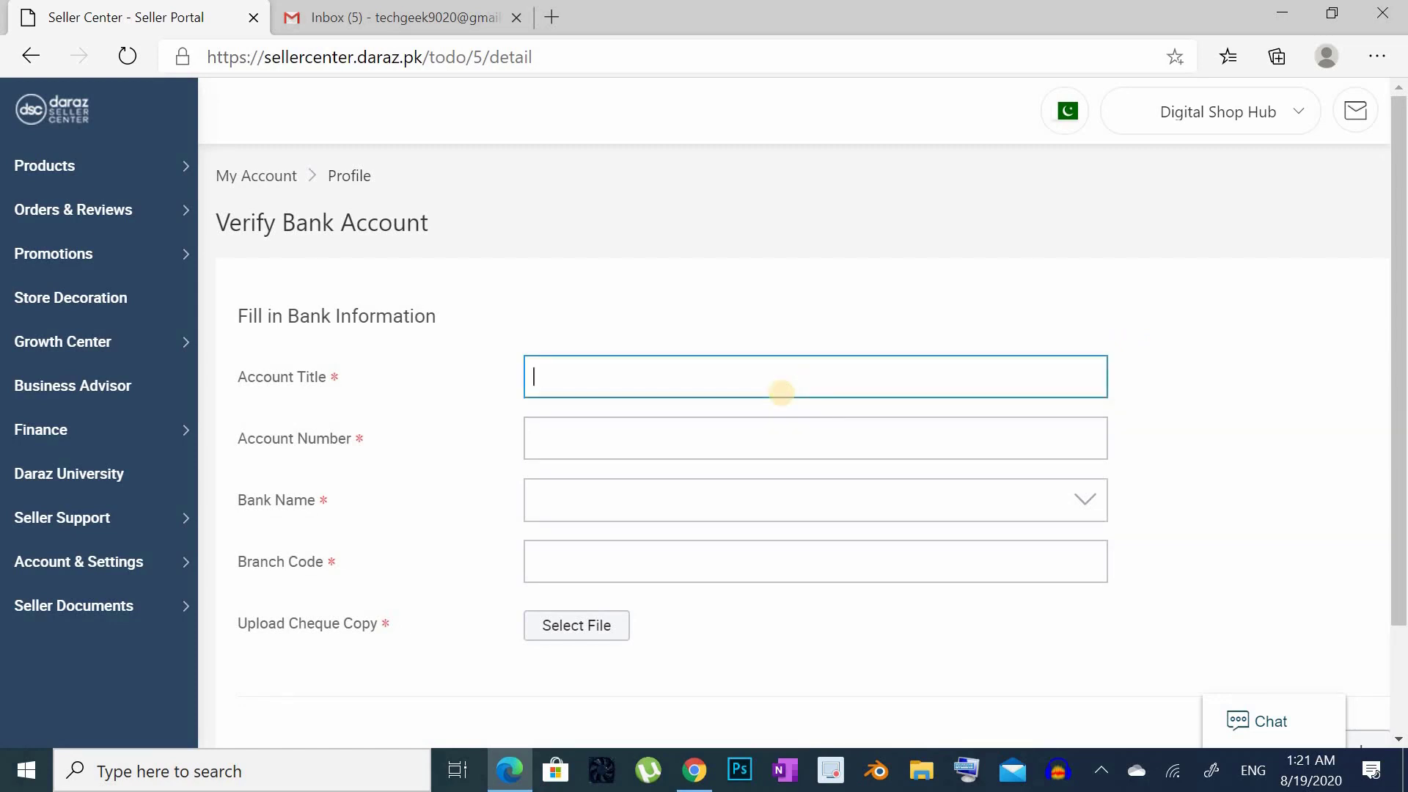
{"action": "key", "text": "Tab"}
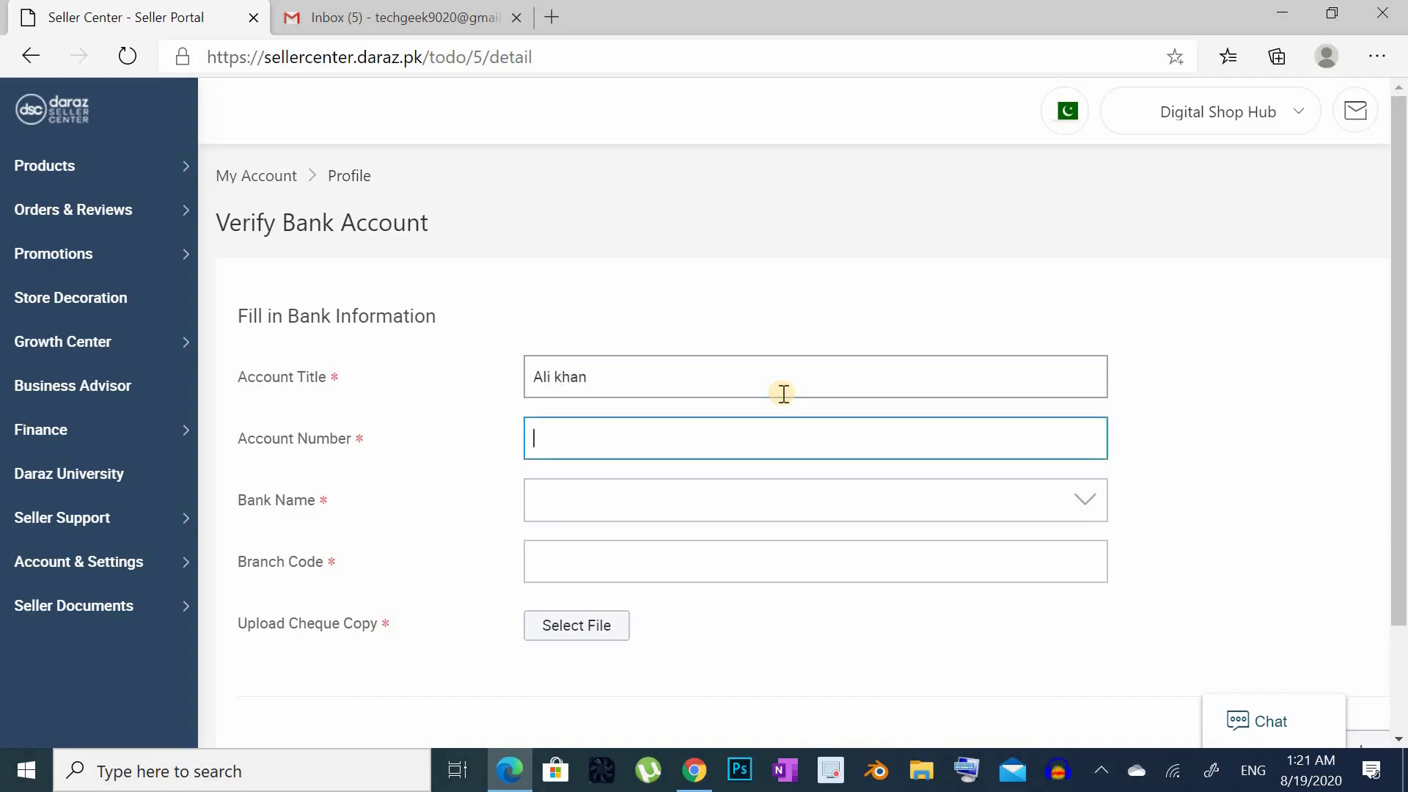
{"action": "key", "text": "Tab"}
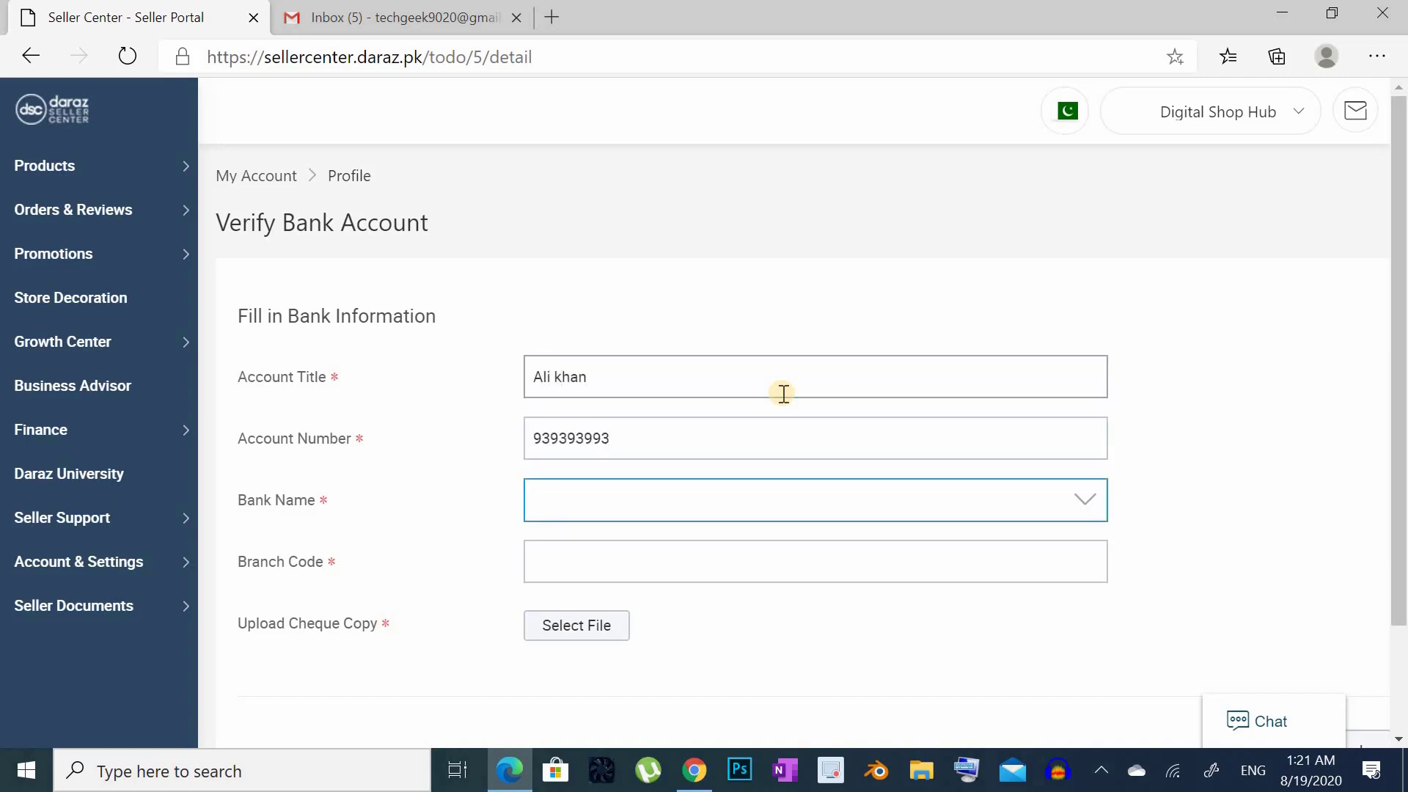
{"action": "left_click", "coordinate": [688, 516]}
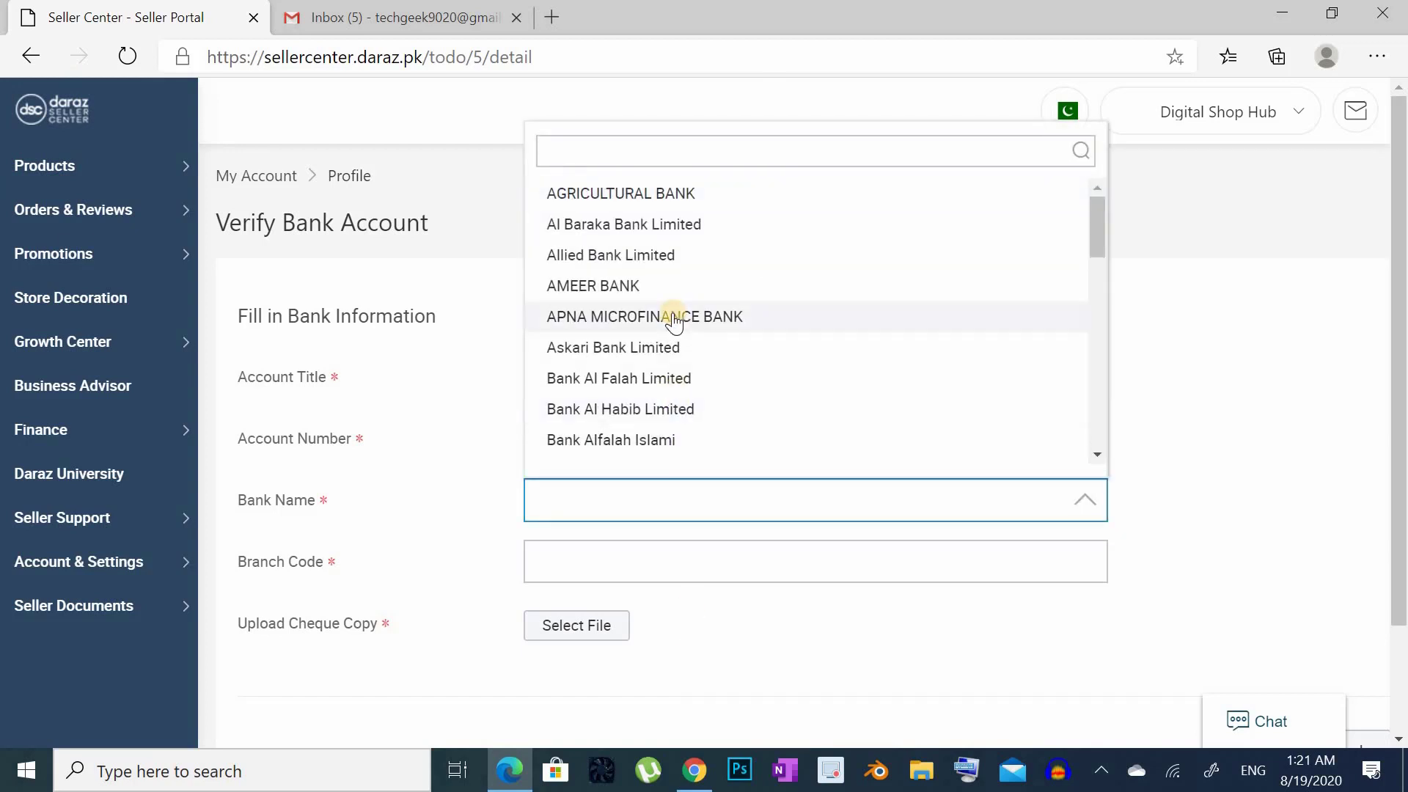
{"action": "left_click", "coordinate": [672, 408]}
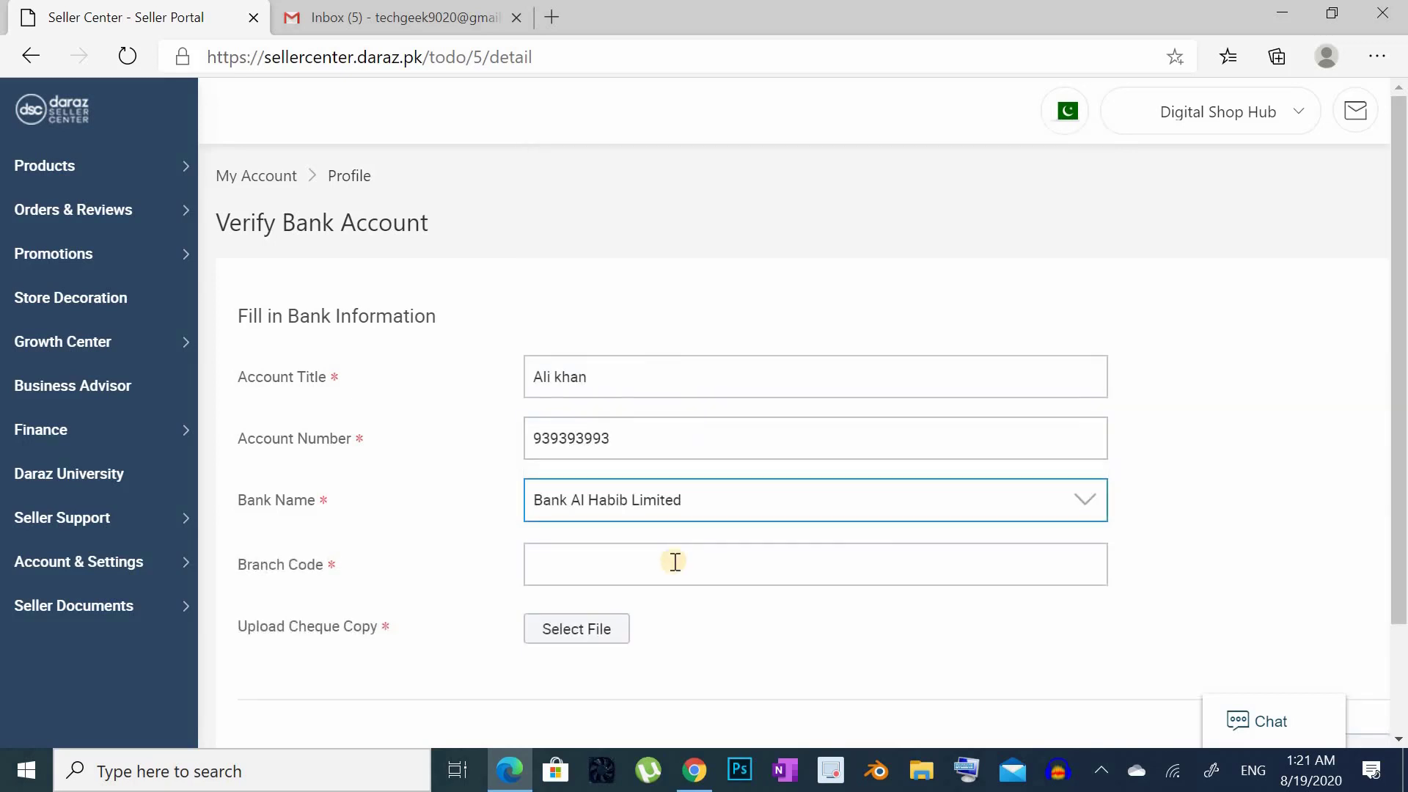
{"action": "left_click", "coordinate": [629, 569]}
{"action": "type", "text": "345345345"}
{"action": "scroll", "coordinate": [513, 558], "scroll_direction": "down", "scroll_amount": 2}
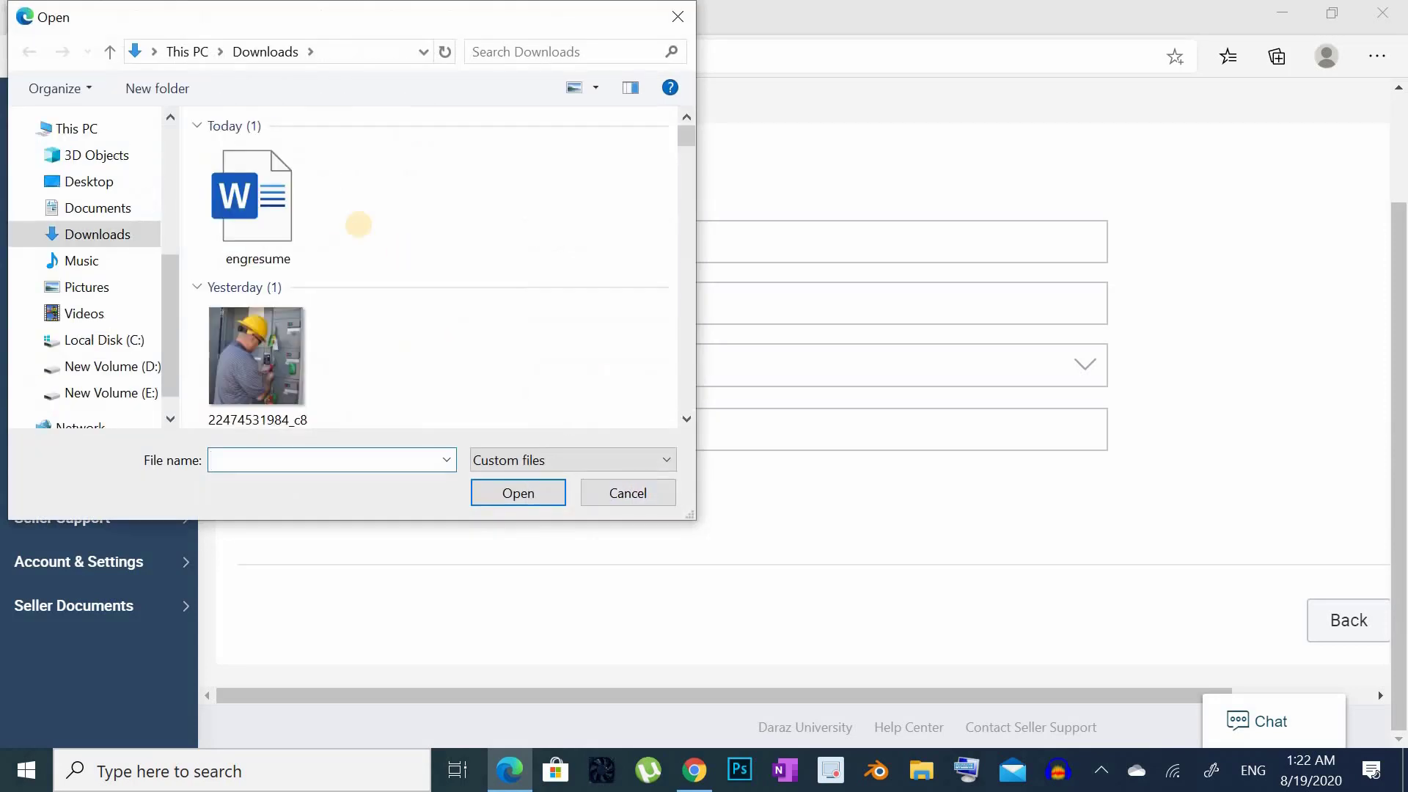
Attach Capture.JPG from the Desktop data folder as the cheque copy.
{"action": "scroll", "coordinate": [374, 249], "scroll_direction": "down", "scroll_amount": 5}
{"action": "left_click", "coordinate": [147, 183]}
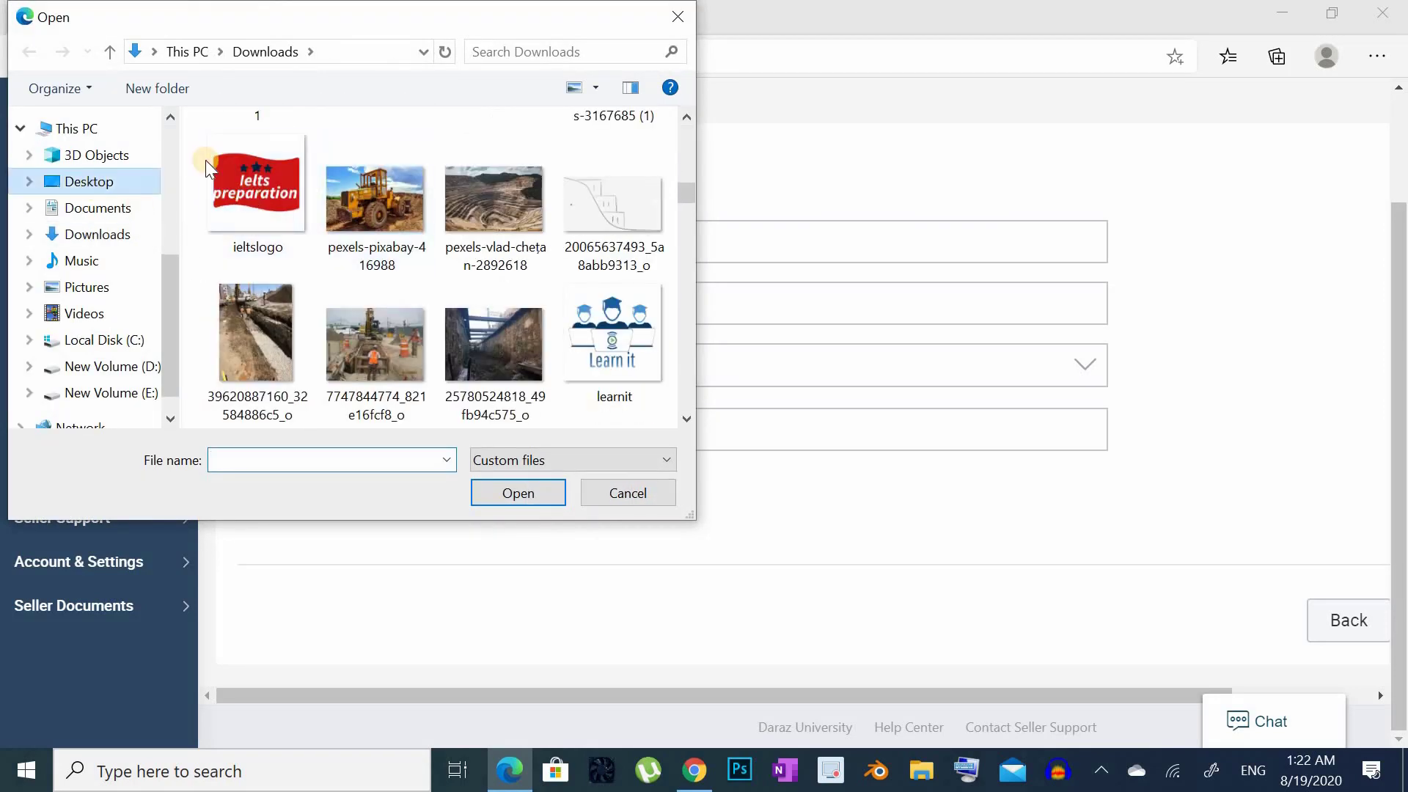
{"action": "scroll", "coordinate": [308, 242], "scroll_direction": "down", "scroll_amount": 3}
{"action": "scroll", "coordinate": [445, 289], "scroll_direction": "up", "scroll_amount": 2}
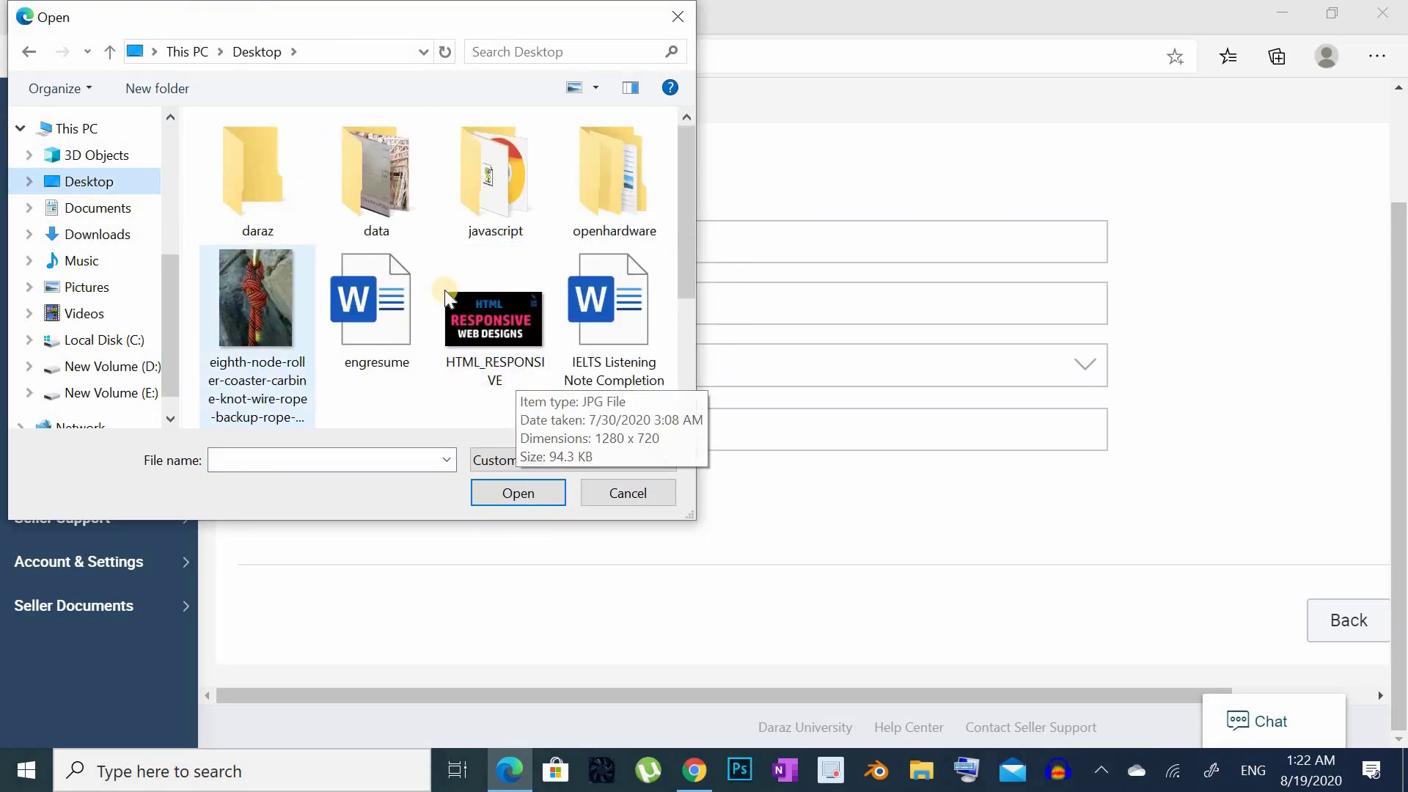
{"action": "scroll", "coordinate": [367, 293], "scroll_direction": "down", "scroll_amount": 2}
{"action": "left_click", "coordinate": [141, 233]}
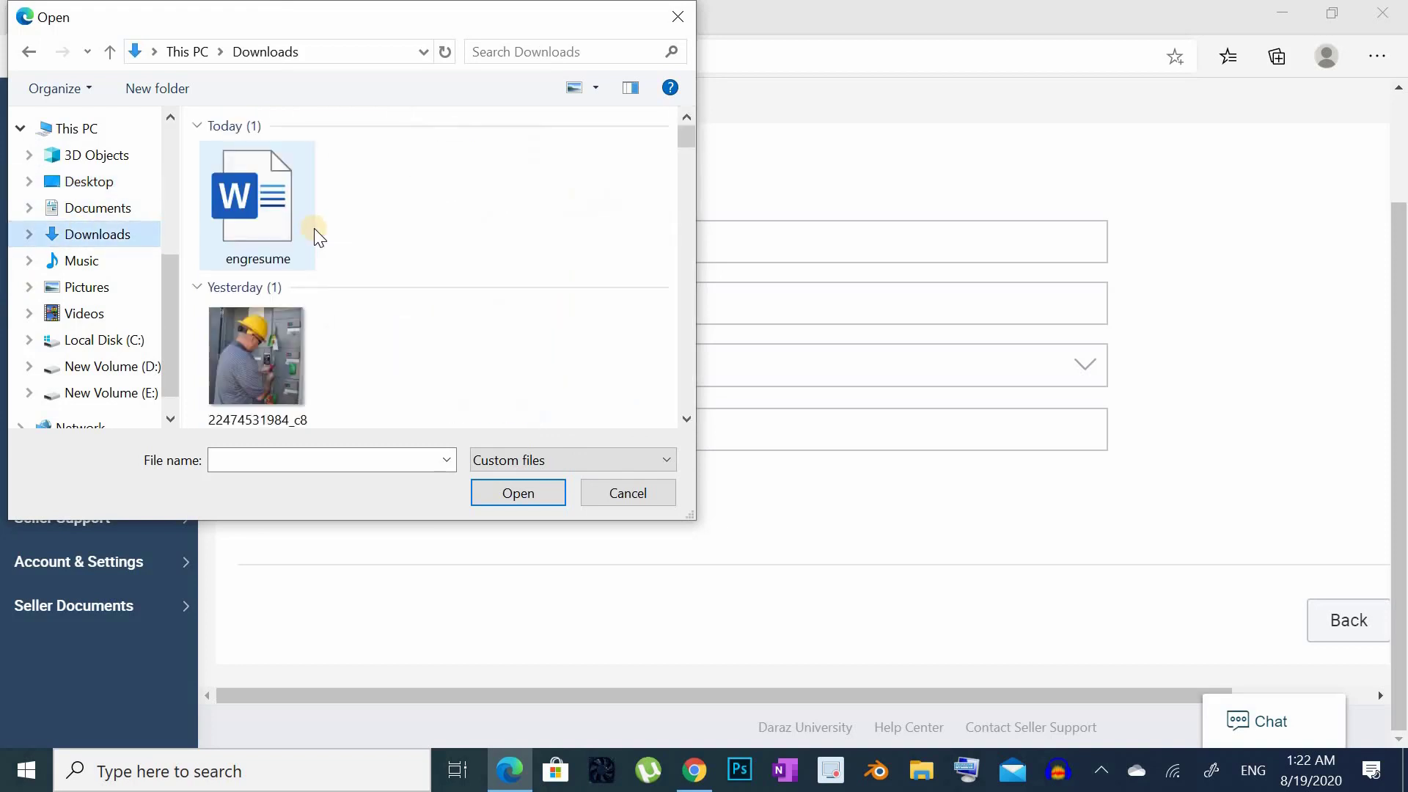
{"action": "scroll", "coordinate": [314, 232], "scroll_direction": "down", "scroll_amount": 4}
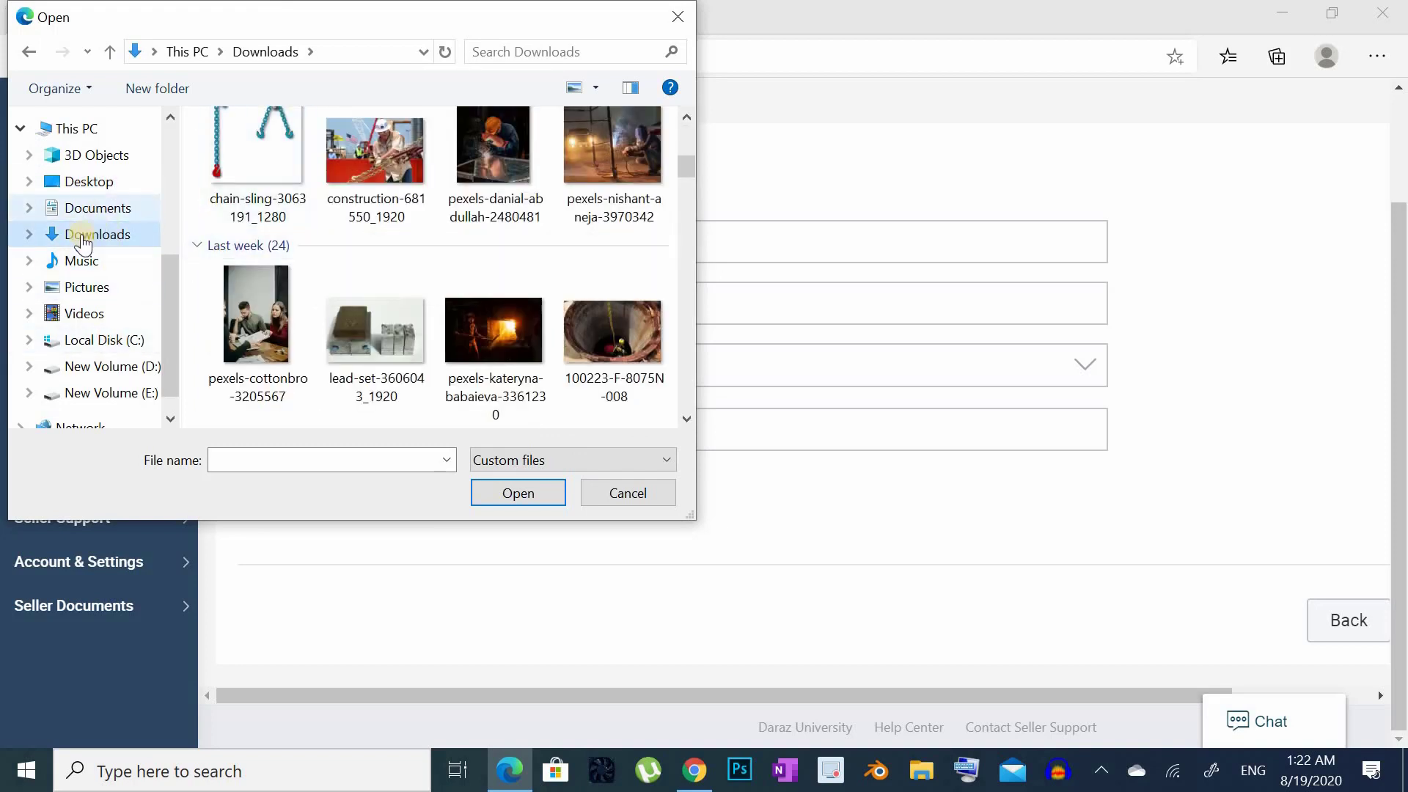
{"action": "key", "text": "alt+Left"}
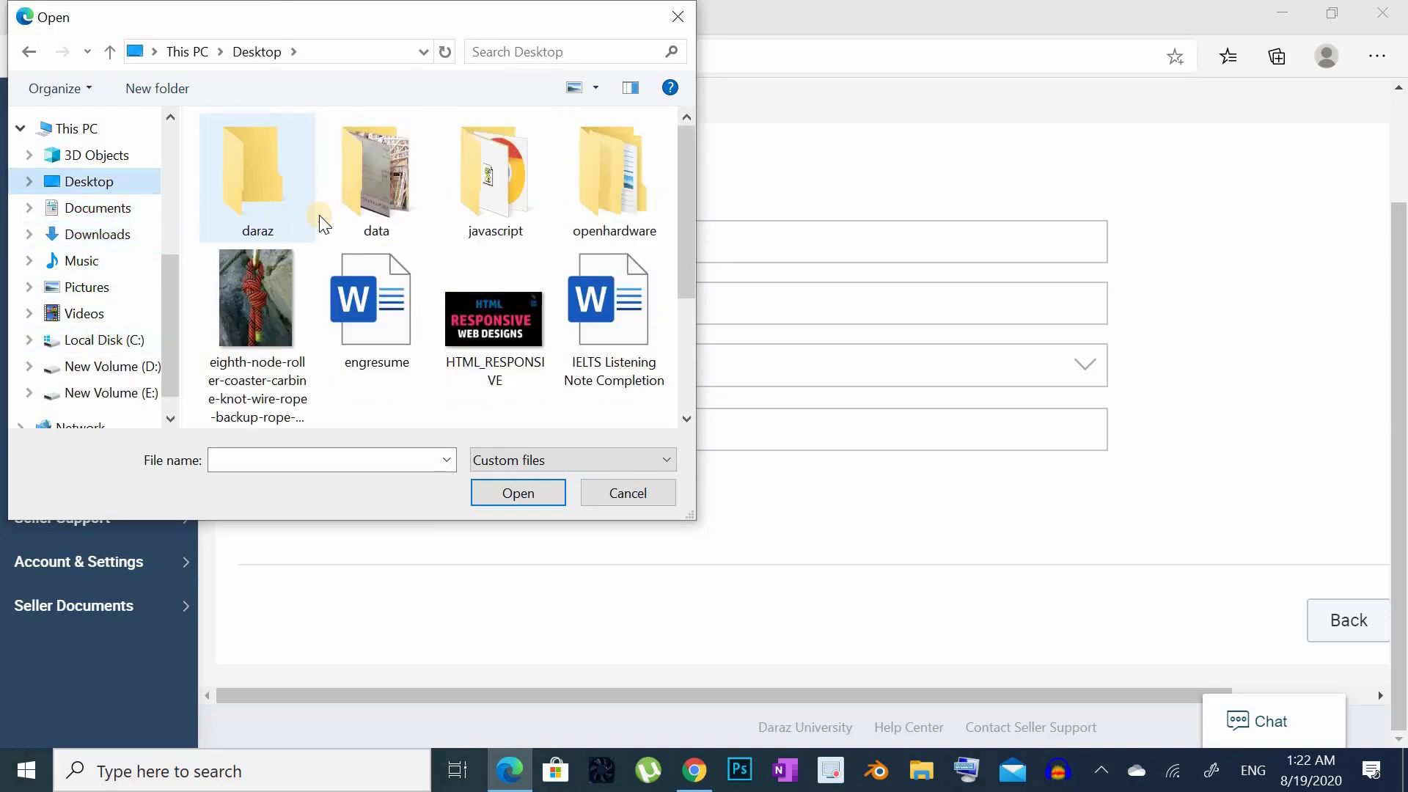
{"action": "double_click", "coordinate": [368, 191]}
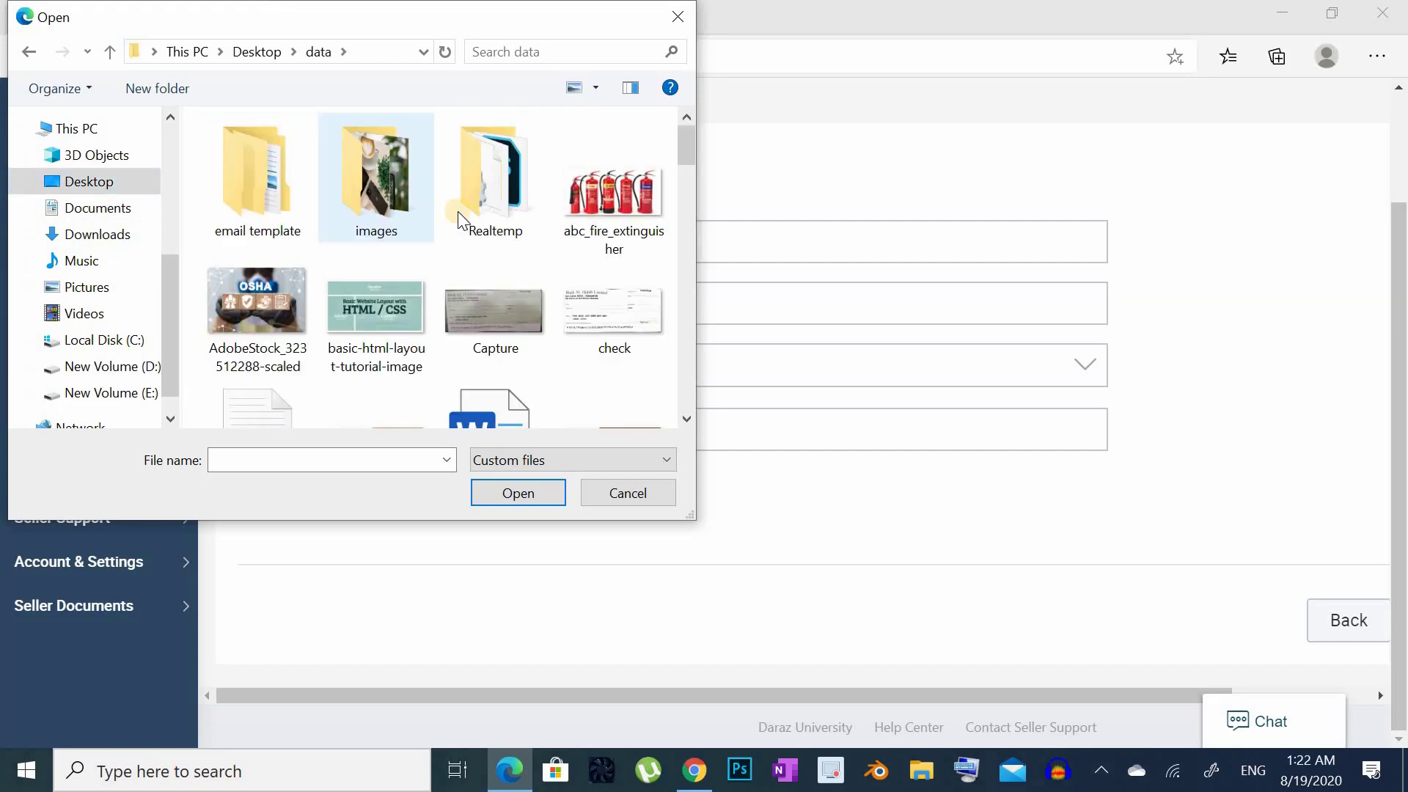
{"action": "double_click", "coordinate": [544, 341]}
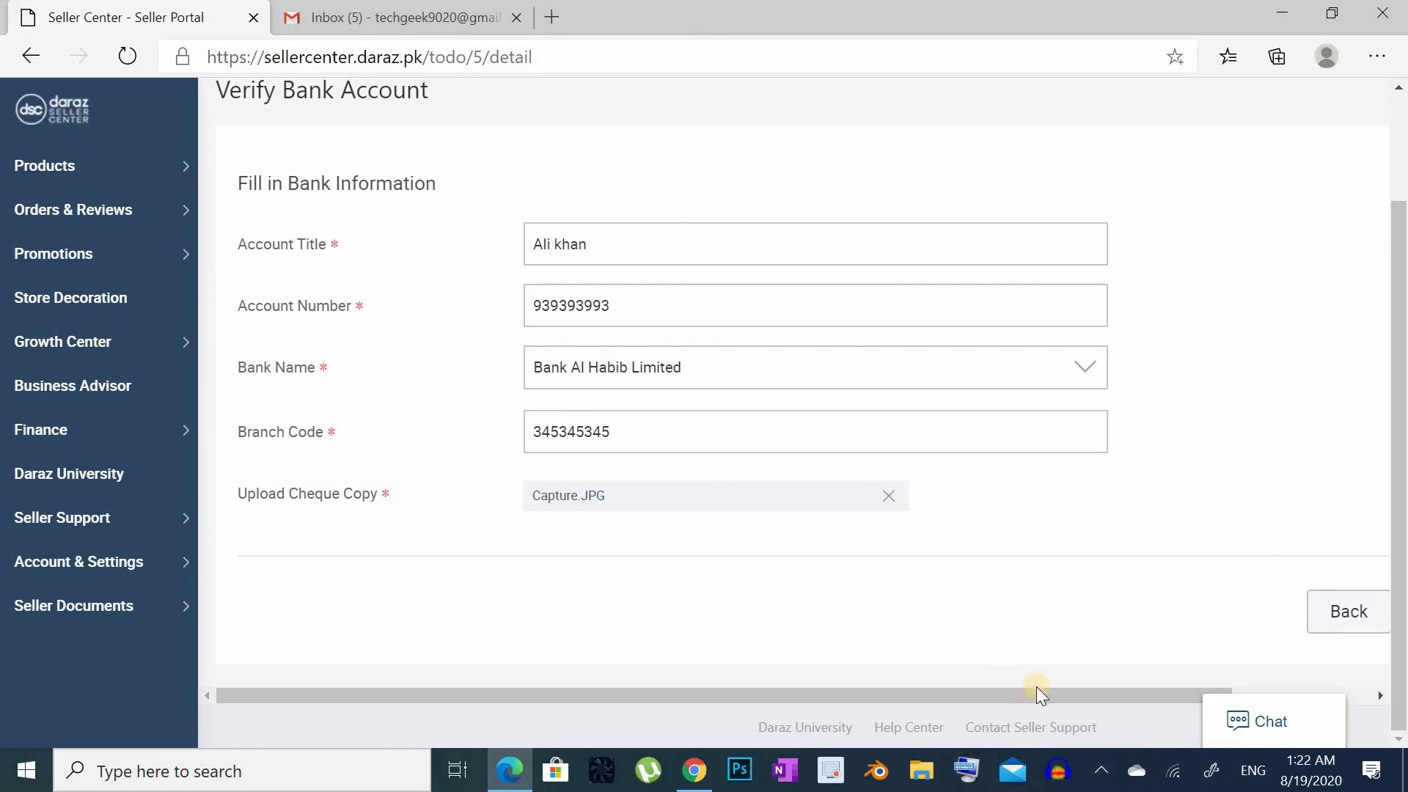
{"action": "left_click_drag", "start_coordinate": [1036, 692], "coordinate": [1159, 652]}
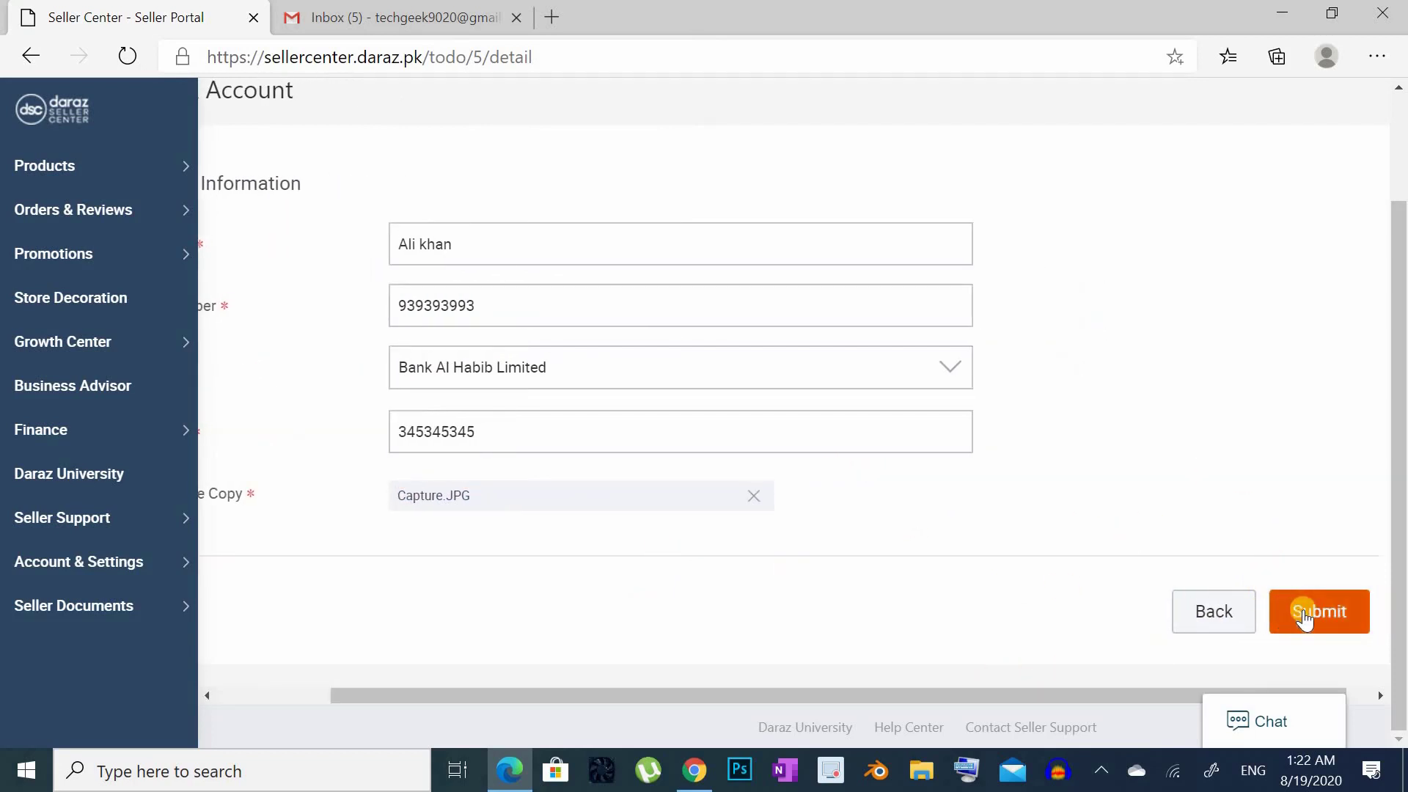
Replace the cheque copy with basic-html-layout-tutorial-image.jpg.
{"action": "left_click", "coordinate": [754, 496]}
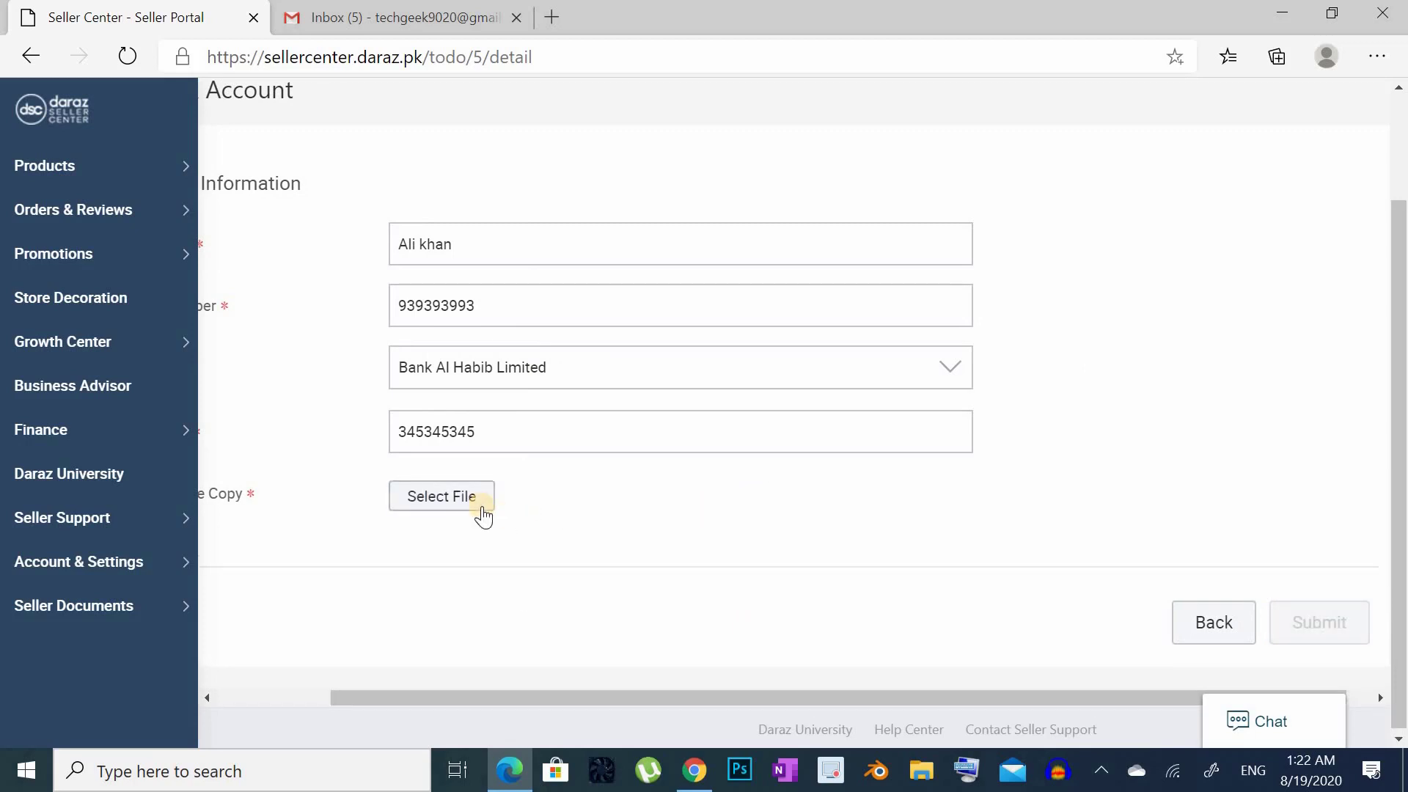
{"action": "left_click", "coordinate": [441, 495]}
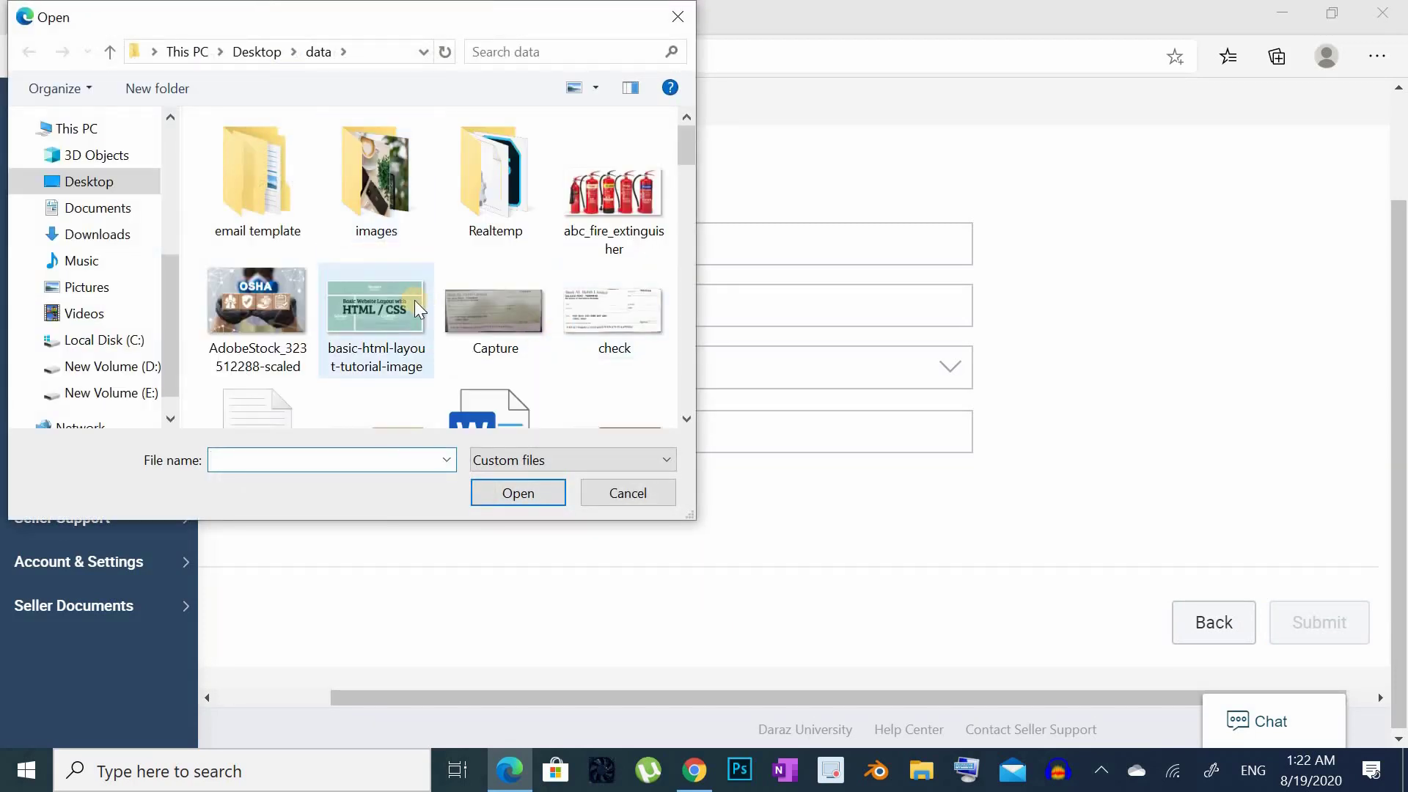
{"action": "double_click", "coordinate": [377, 316]}
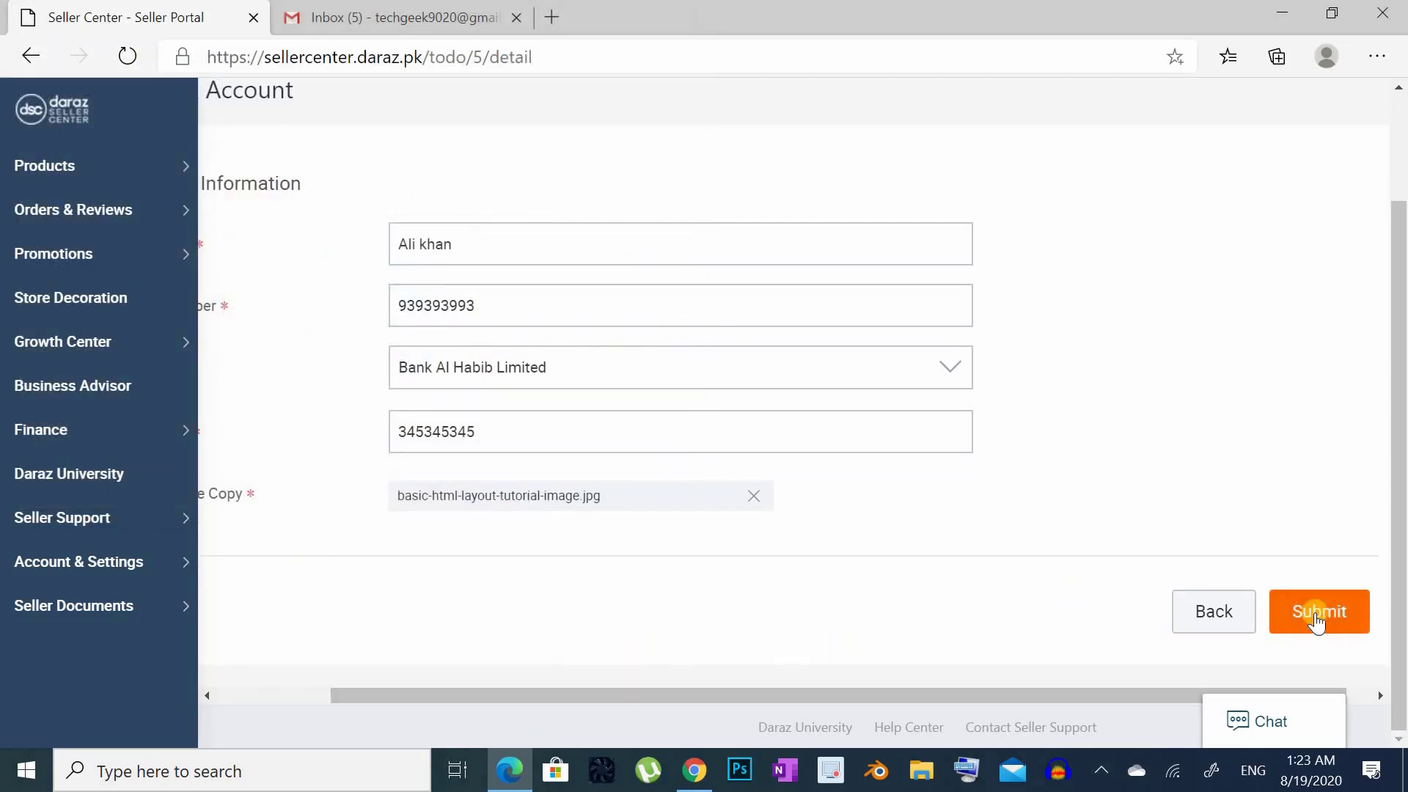
Submit the Verify Bank Account form with basic-html-layout-tutorial-image.jpg attached as the cheque copy.
{"action": "left_click", "coordinate": [1318, 614]}
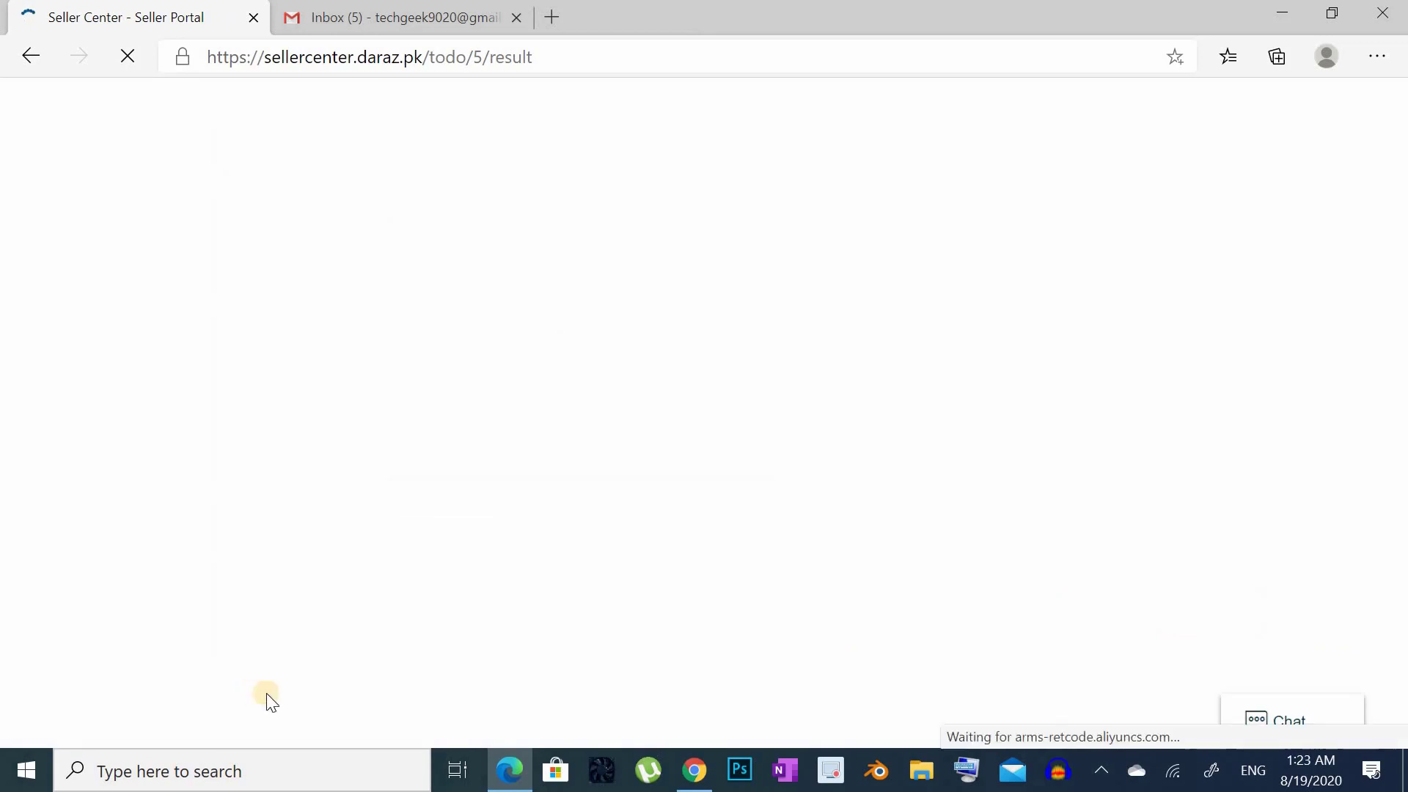